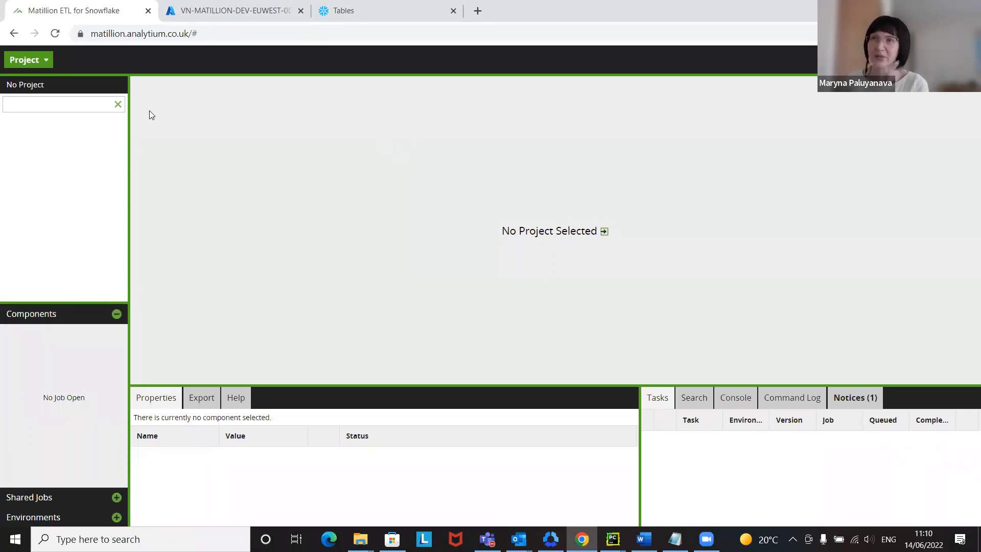
# - Start a new project in group demo, named demo, with sample jobs left out
pyautogui.click(39, 60)
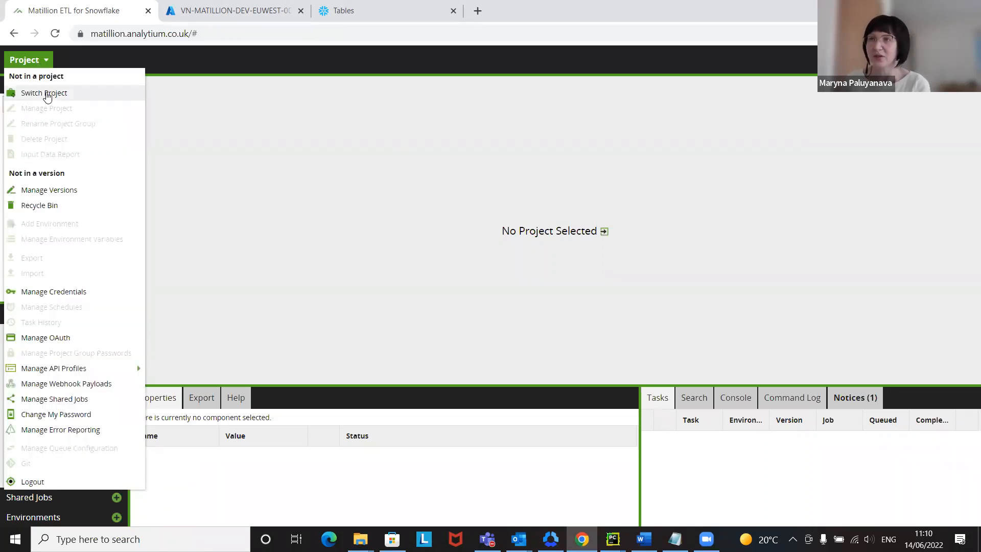
pyautogui.click(44, 92)
pyautogui.click(258, 466)
pyautogui.click(409, 216)
pyautogui.write('de')
pyautogui.click(410, 245)
pyautogui.write('dempo')
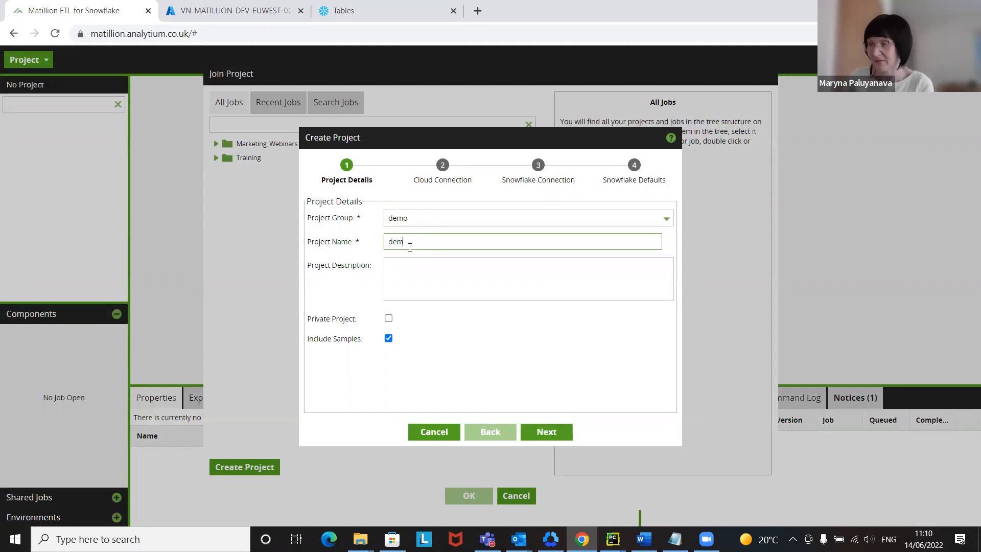
pyautogui.press('BackSpace')
pyautogui.press('BackSpace')
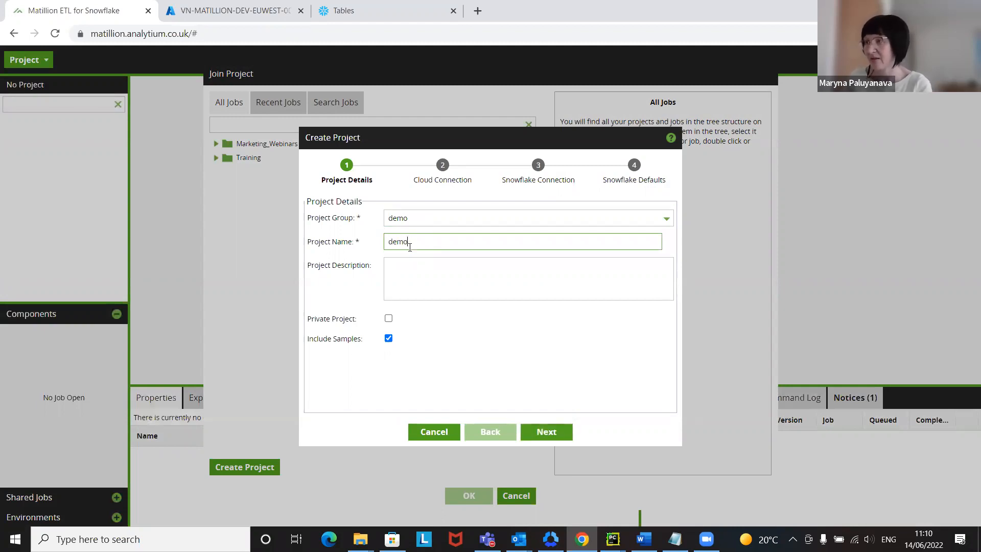
pyautogui.click(388, 338)
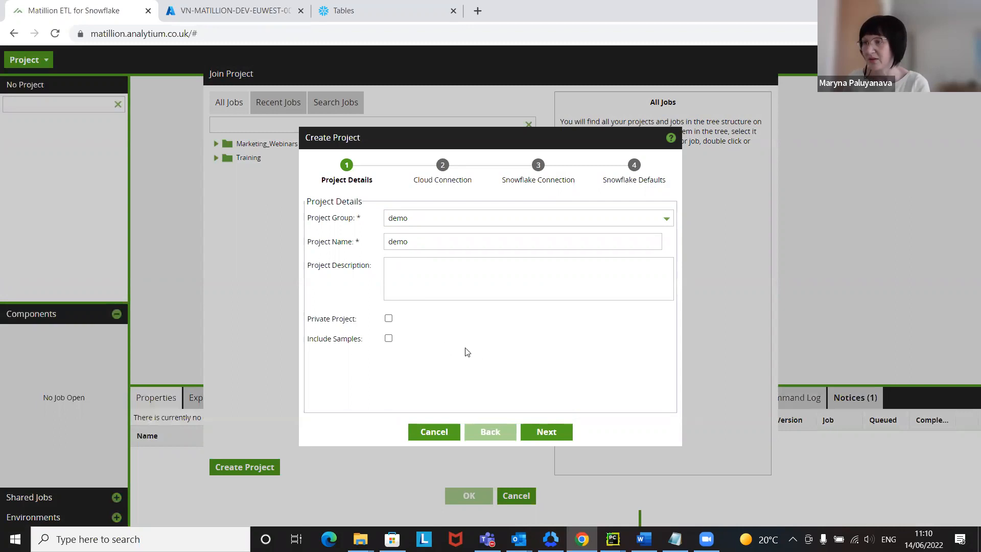
pyautogui.click(544, 432)
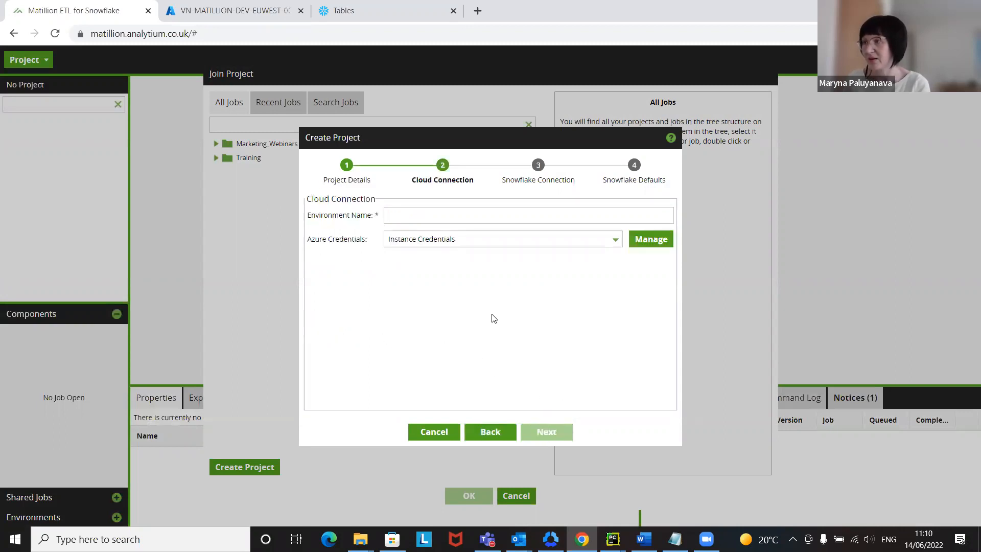
# - Name the project environment demo
pyautogui.click(421, 218)
pyautogui.write('demo')
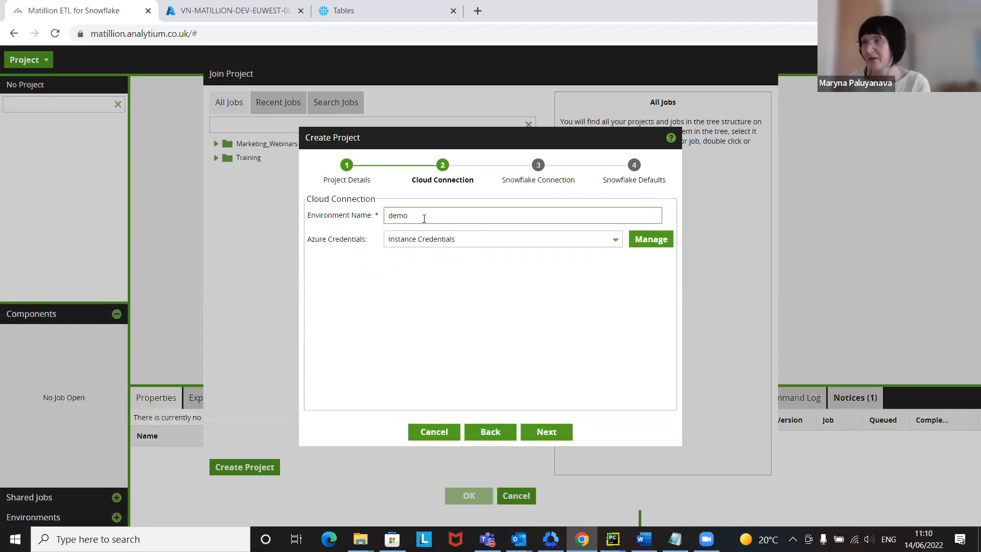
pyautogui.click(544, 431)
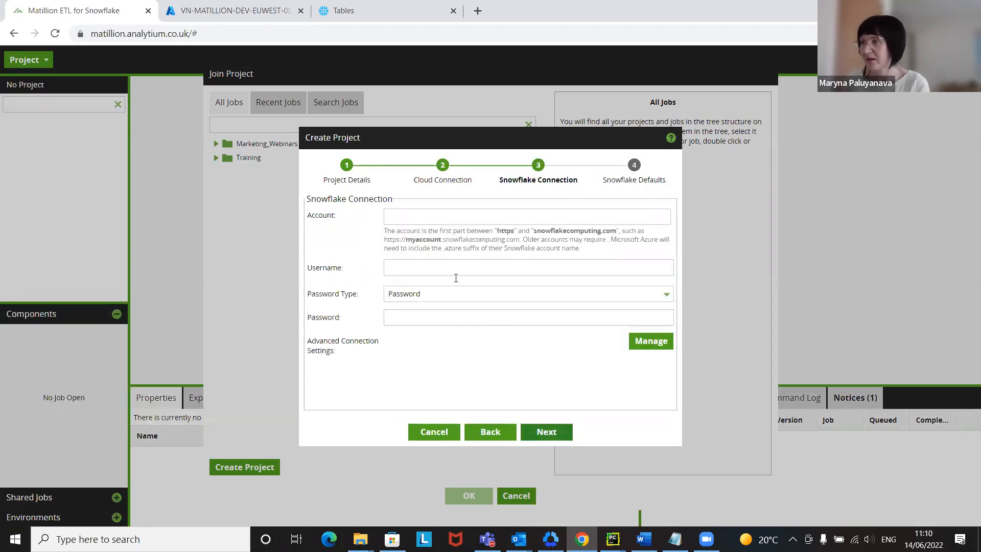
# - Paste a value into the Snowflake Account field, then clear the wrong text
pyautogui.click(453, 218)
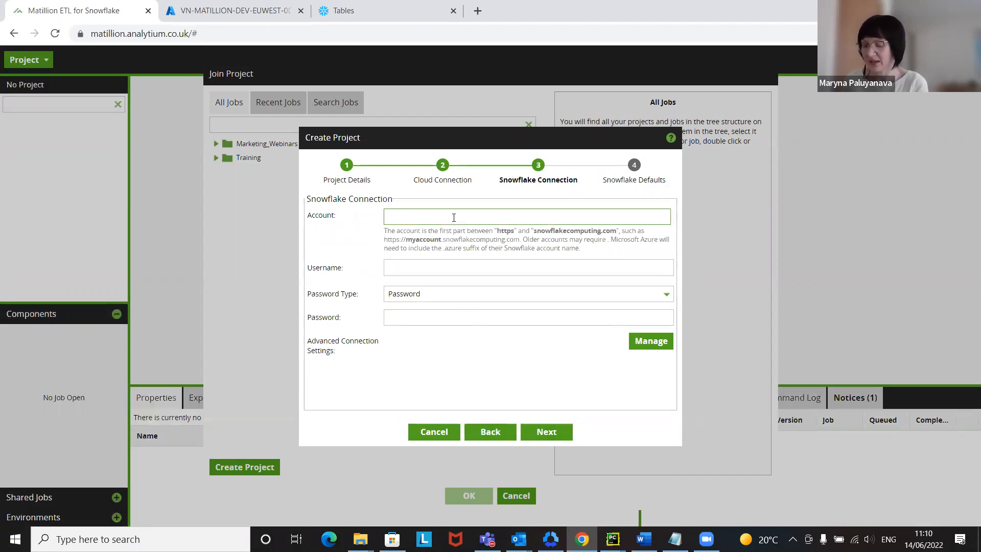
pyautogui.hotkey('ctrl', 'v')
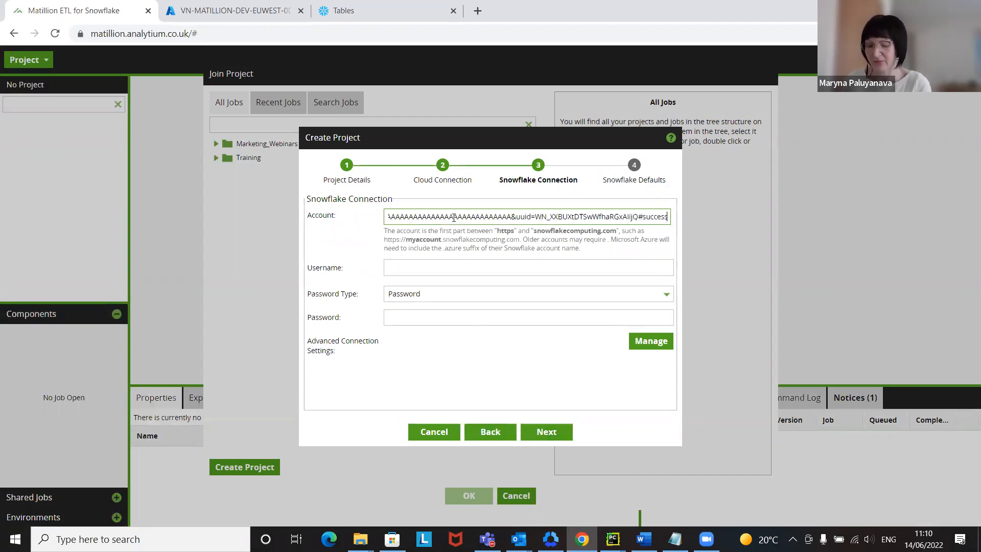
pyautogui.hotkey('ctrl', 'a')
pyautogui.press('BackSpace')
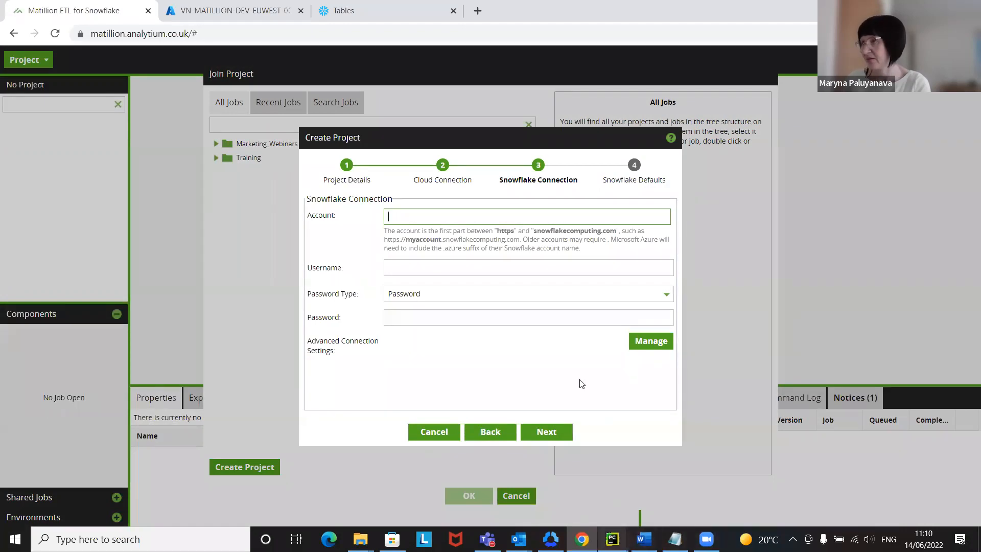
# - Copy cq28263.west-europe.azure from the Snowflake console URL into Matillion's Account field
pyautogui.click(358, 11)
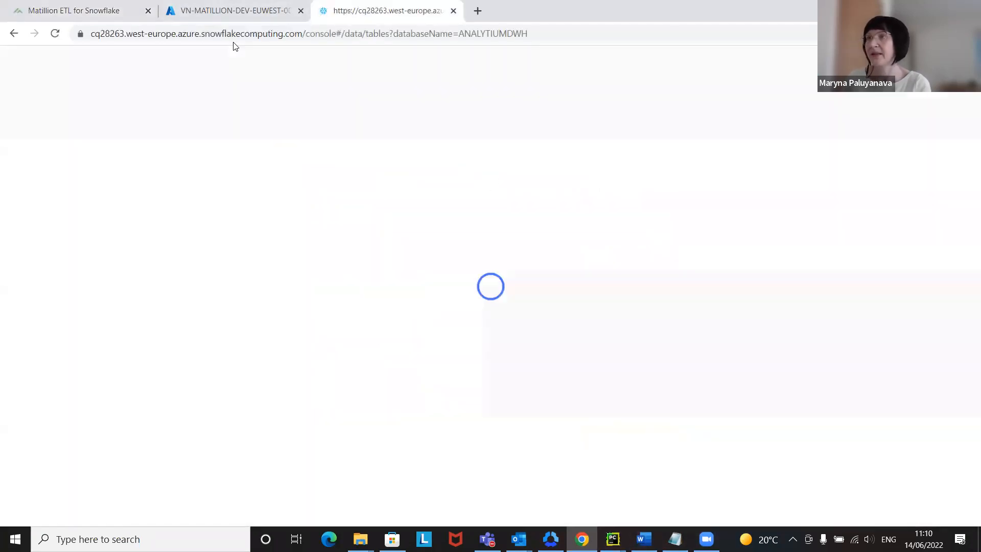
pyautogui.click(203, 36)
pyautogui.click(203, 38)
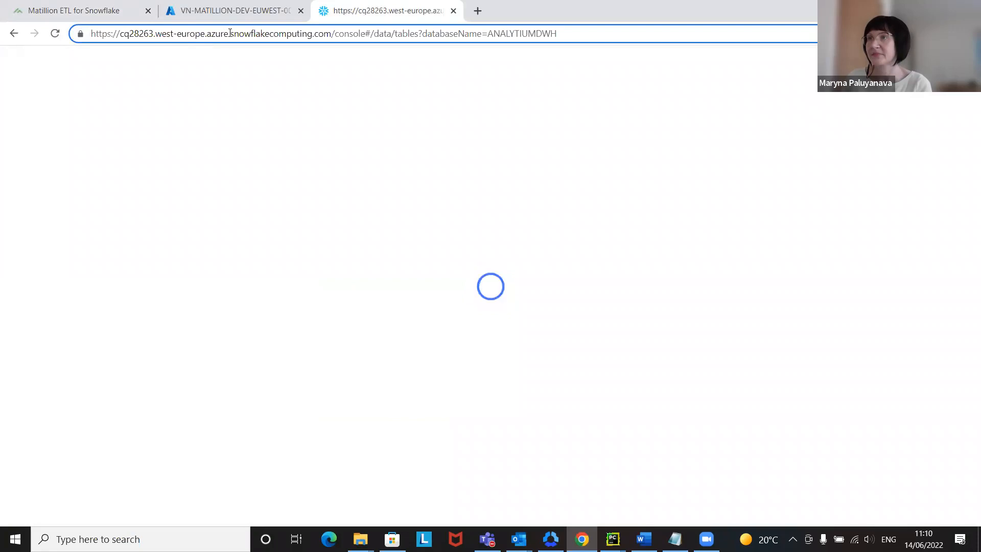
pyautogui.moveTo(229, 36); pyautogui.dragTo(125, 38)
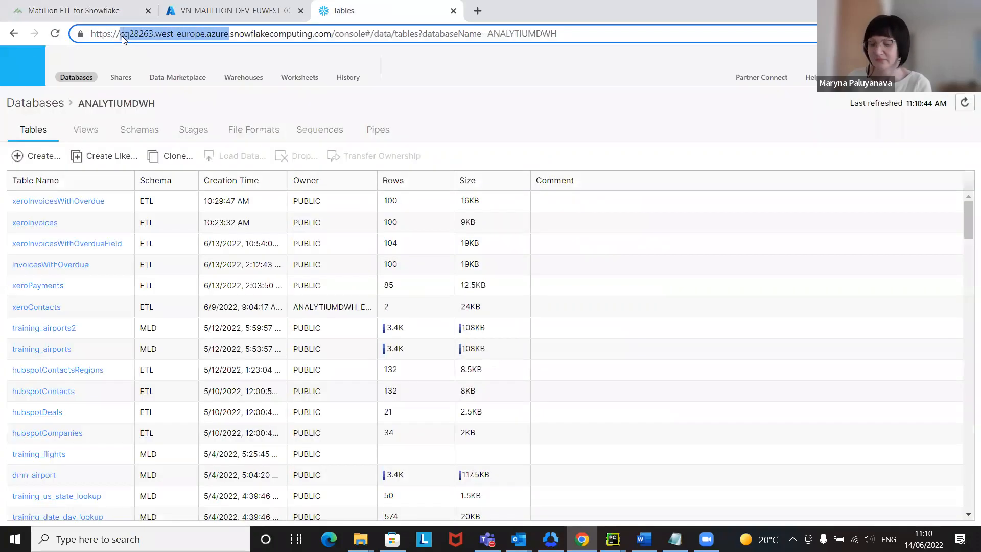
pyautogui.click(96, 15)
pyautogui.write('cq28263.west-europe.azure')
# - Enter the Snowflake username and fill the password from the saved login
pyautogui.click(432, 270)
pyautogui.write('marpa')
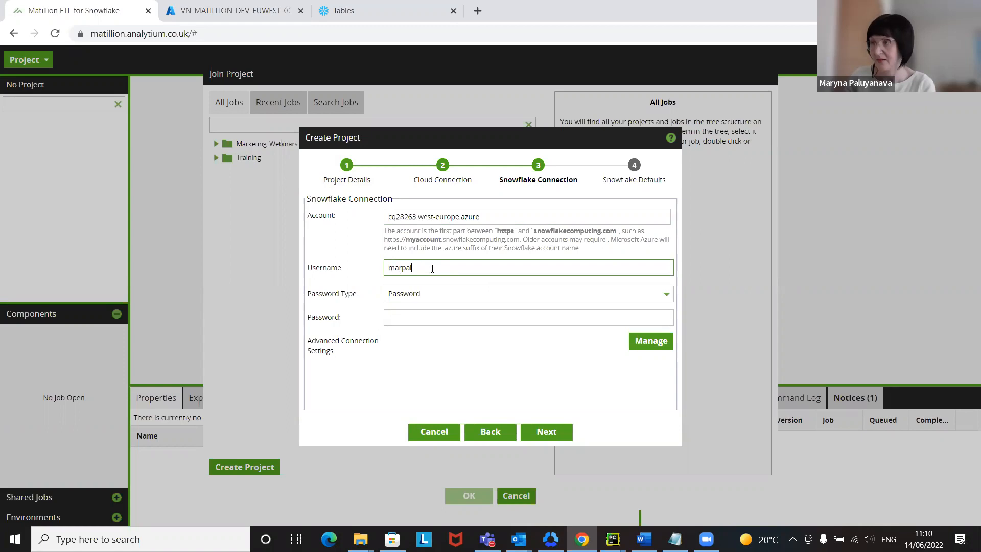
pyautogui.click(445, 318)
pyautogui.click(464, 361)
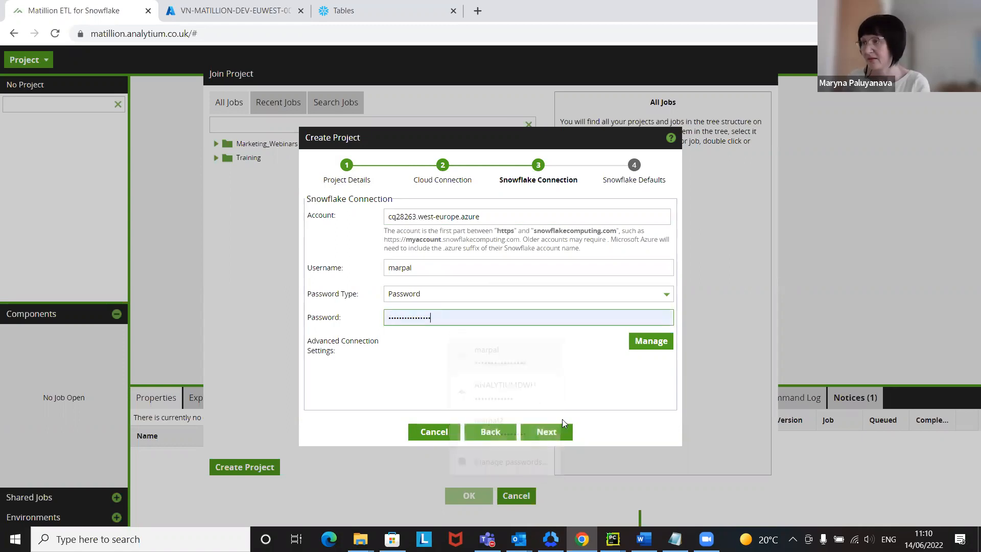
pyautogui.click(547, 432)
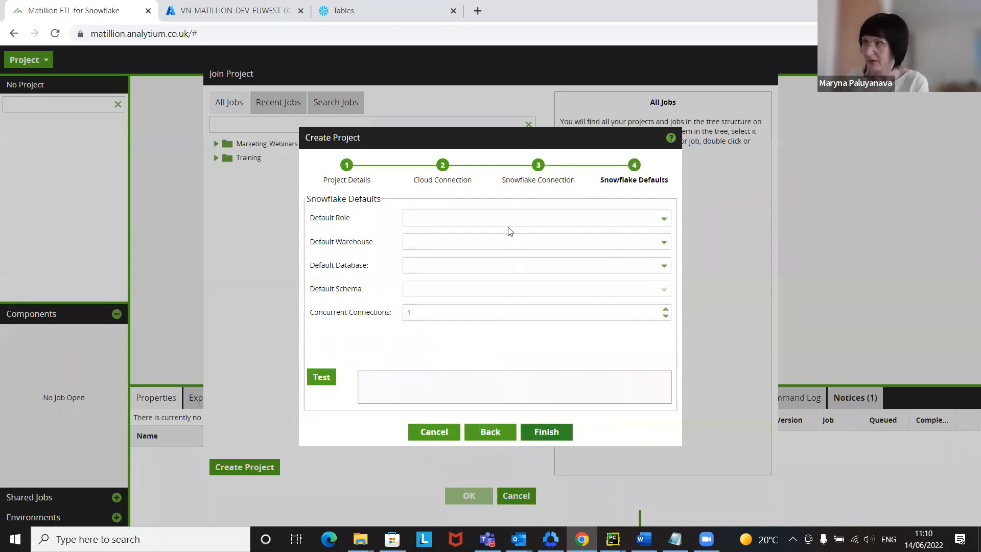
# - Set defaults: role PUBLIC, warehouse and database ANALYTIUMDWH, schema ETL; test and finish
pyautogui.click(520, 218)
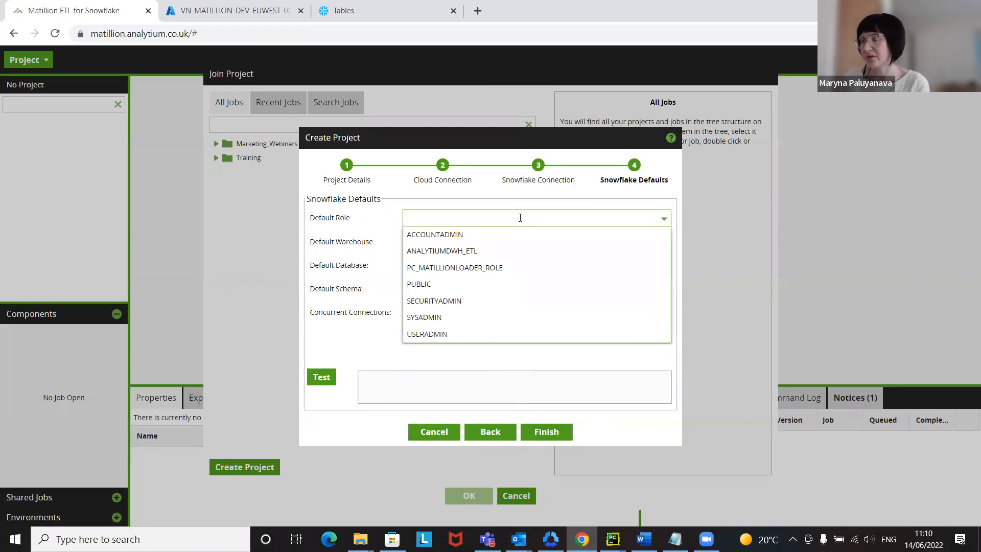
pyautogui.click(500, 283)
pyautogui.click(495, 239)
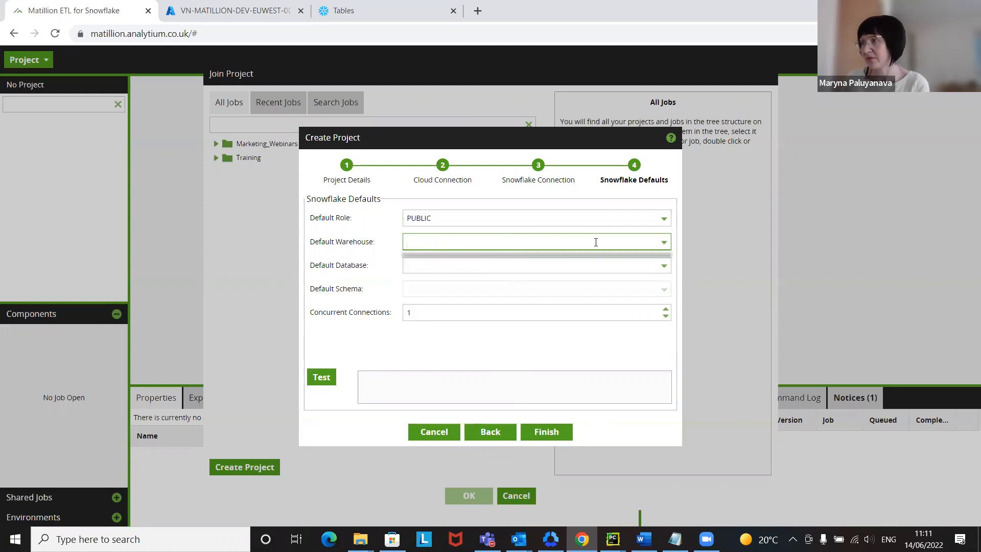
pyautogui.click(550, 267)
pyautogui.click(549, 243)
pyautogui.click(535, 260)
pyautogui.click(534, 265)
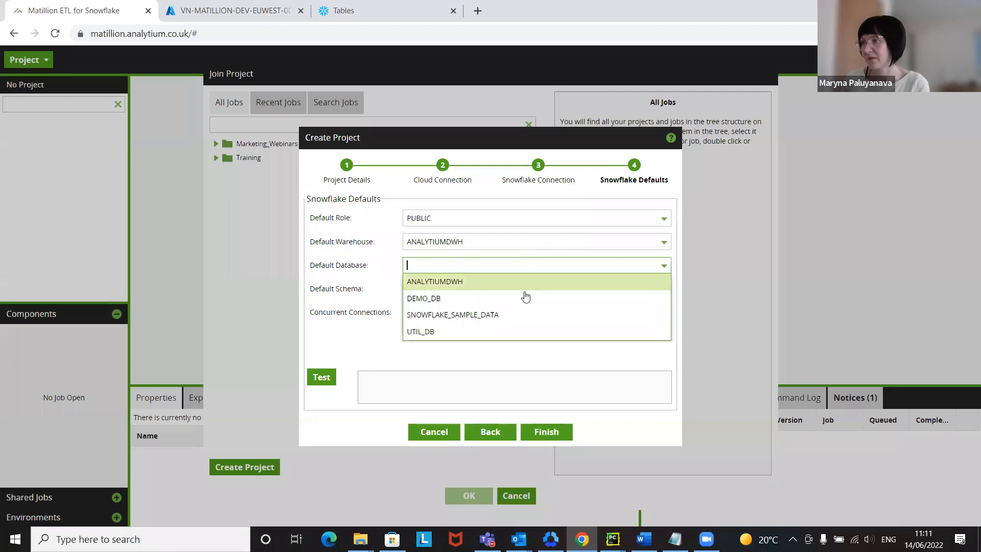
pyautogui.click(525, 281)
pyautogui.click(510, 287)
pyautogui.click(500, 318)
pyautogui.click(324, 380)
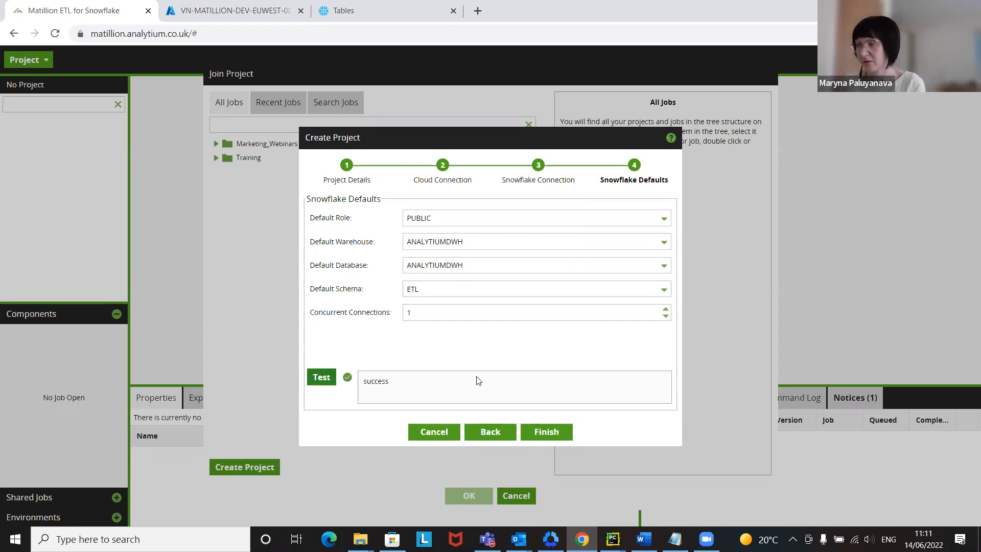
pyautogui.click(546, 432)
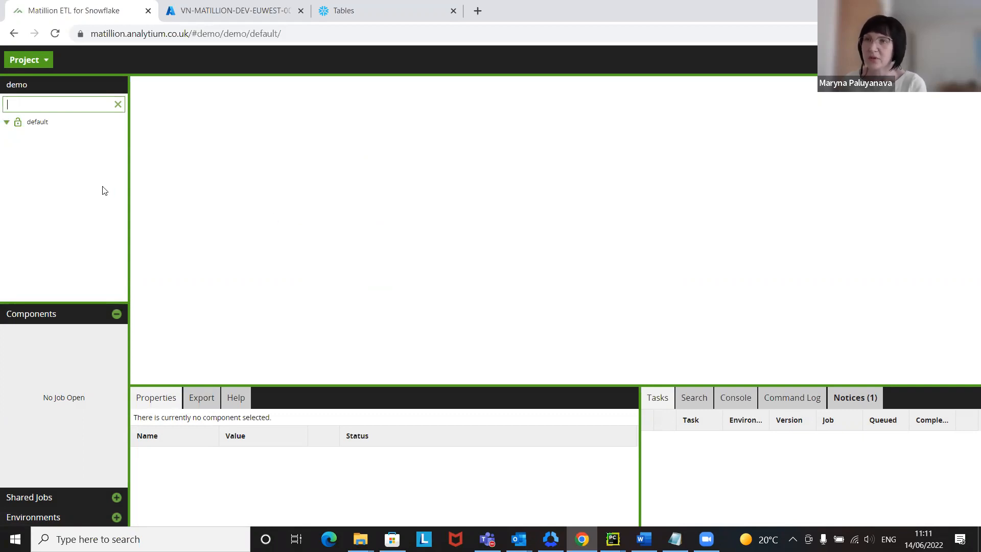
# - Create an orchestration job called Xero in the default folder and switch to it
pyautogui.rightClick(37, 124)
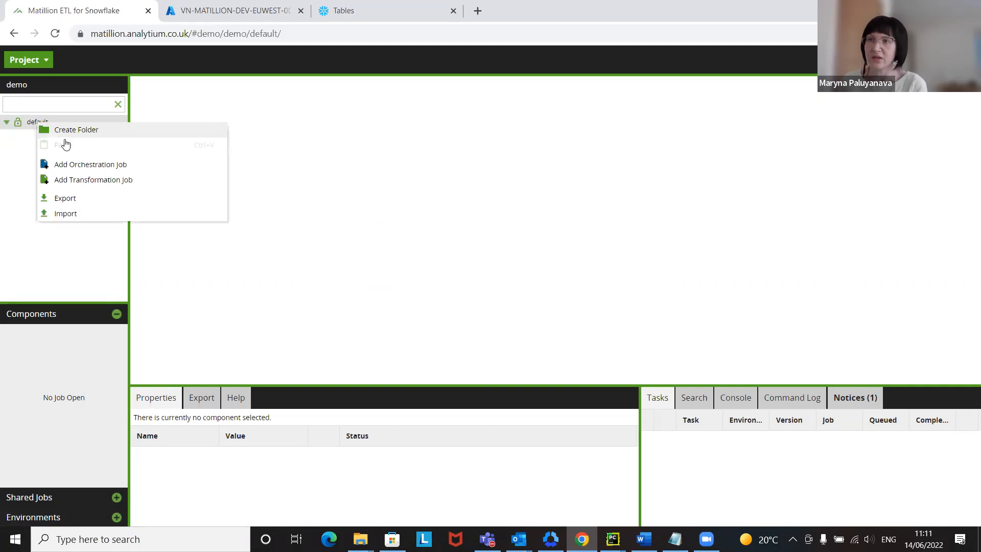
pyautogui.click(102, 164)
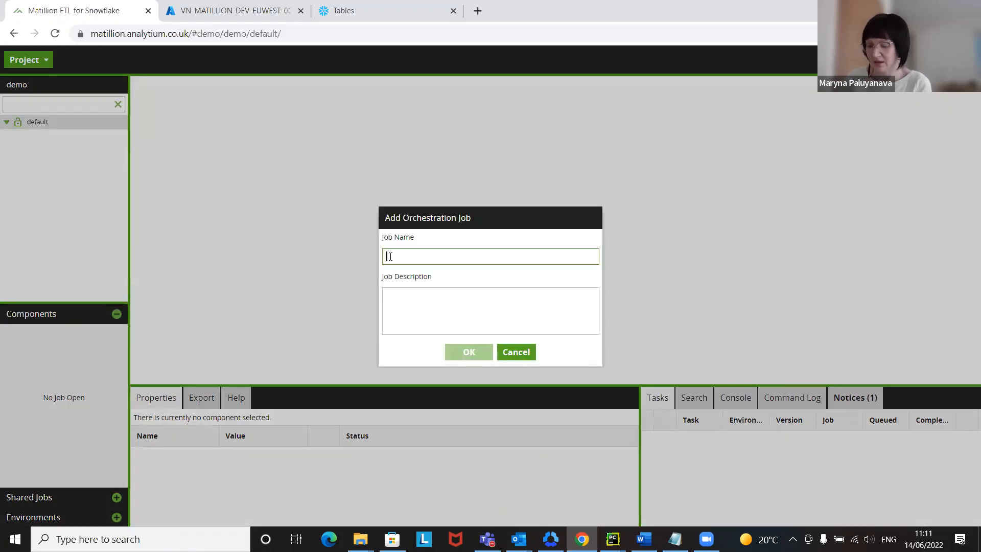
pyautogui.write('Xero')
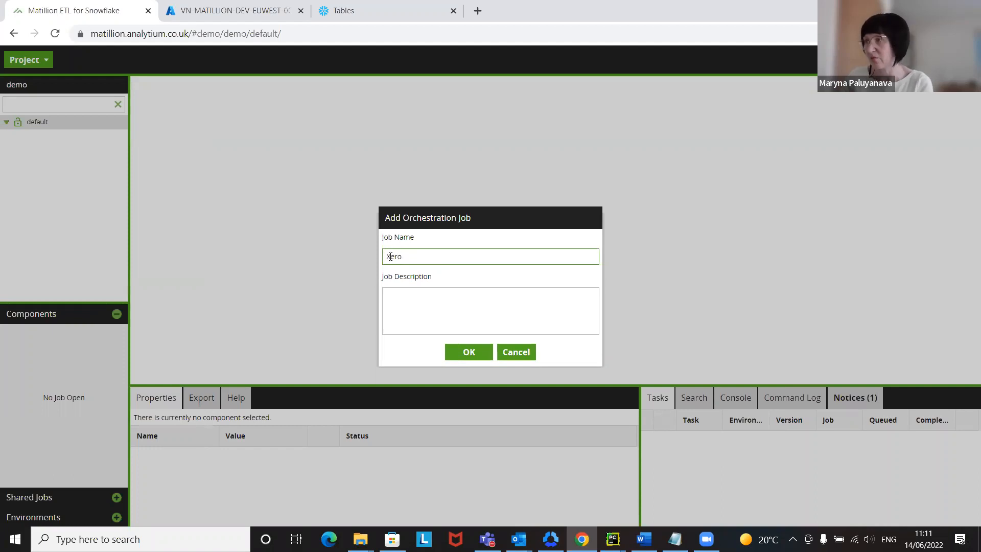
pyautogui.click(475, 351)
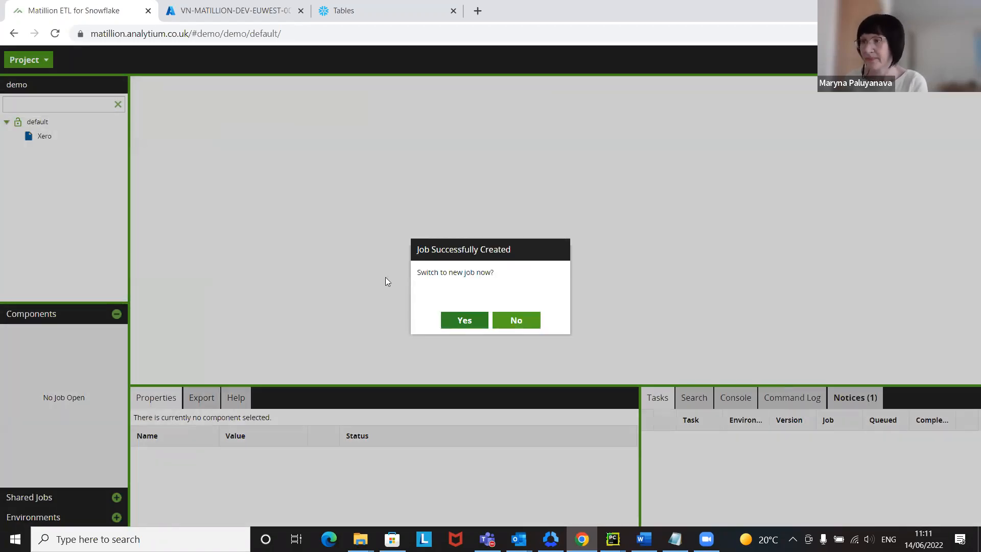
pyautogui.click(469, 324)
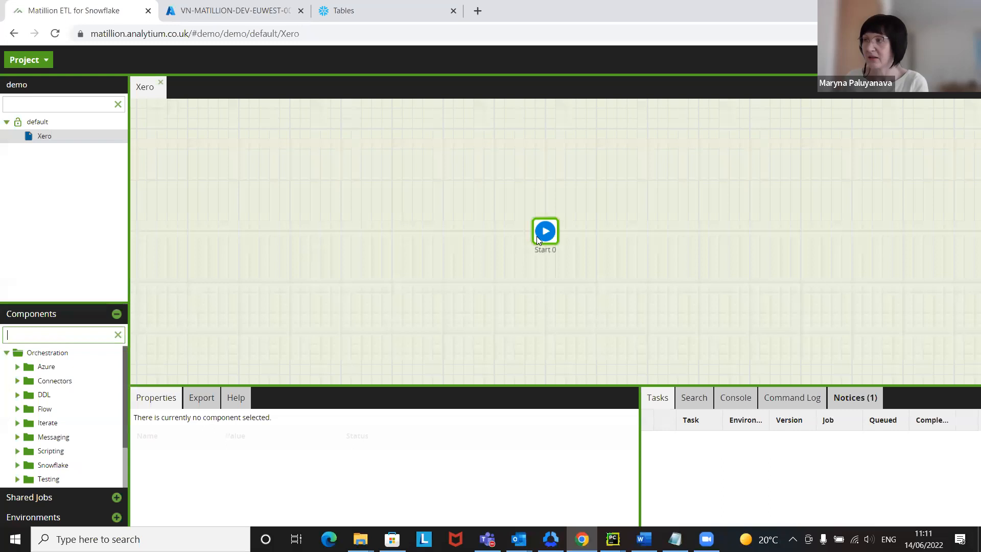
# - Move Start 0 to the upper left and place a Xero Query component after it
pyautogui.moveTo(537, 236); pyautogui.dragTo(324, 156)
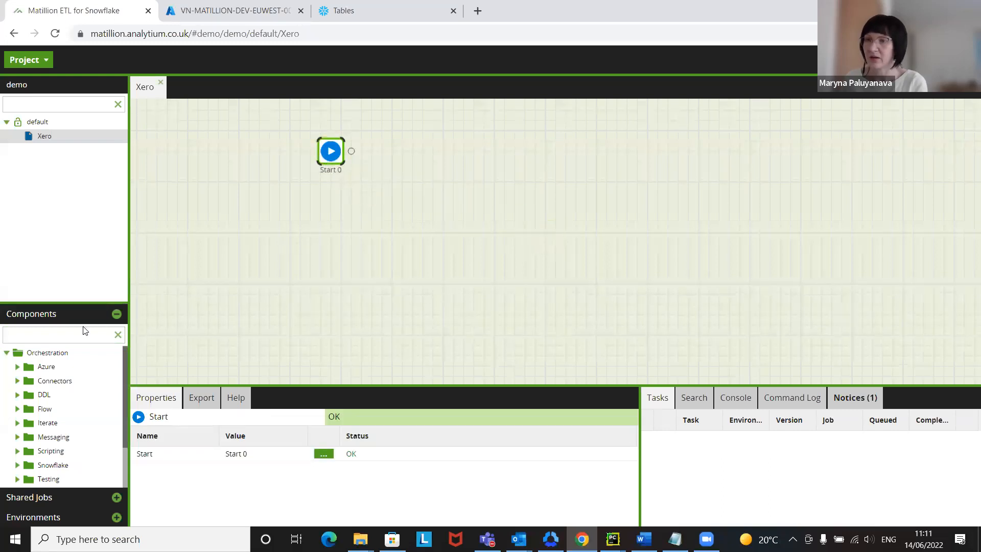
pyautogui.moveTo(59, 301); pyautogui.dragTo(71, 281)
pyautogui.click(53, 313)
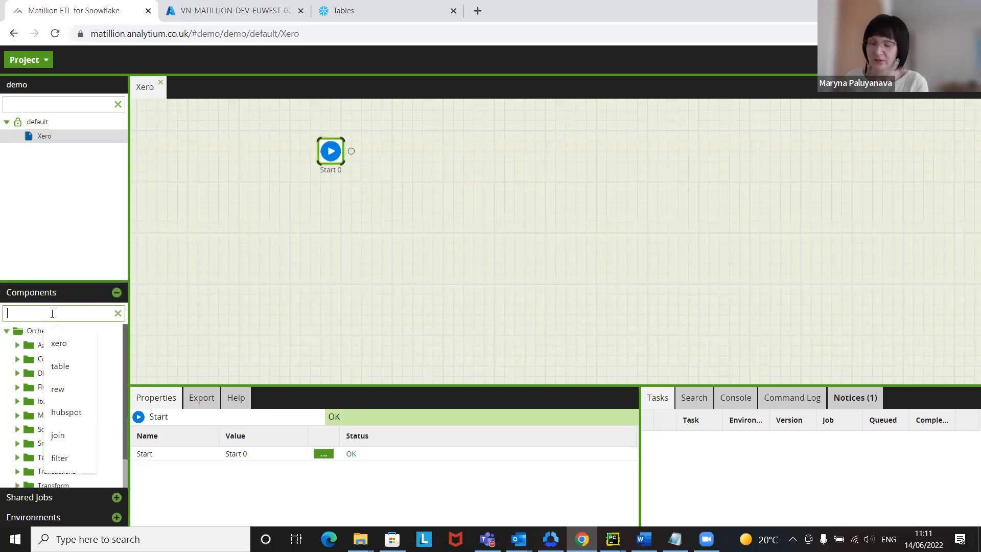
pyautogui.write('xero')
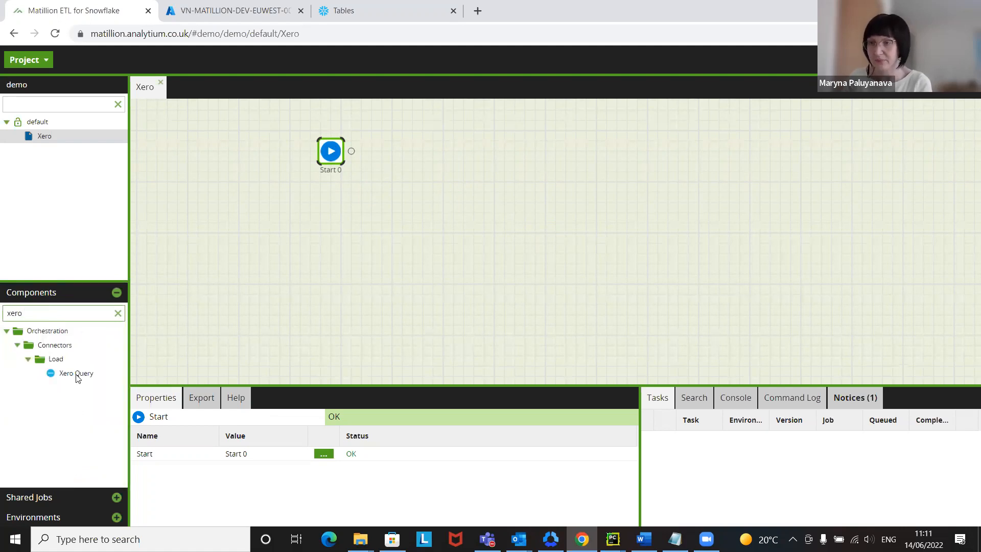
pyautogui.moveTo(76, 377); pyautogui.dragTo(398, 154)
# - Rename the component from Query 0 to Xero Invoices and bring up its Authentication setting
pyautogui.moveTo(366, 384); pyautogui.dragTo(376, 278)
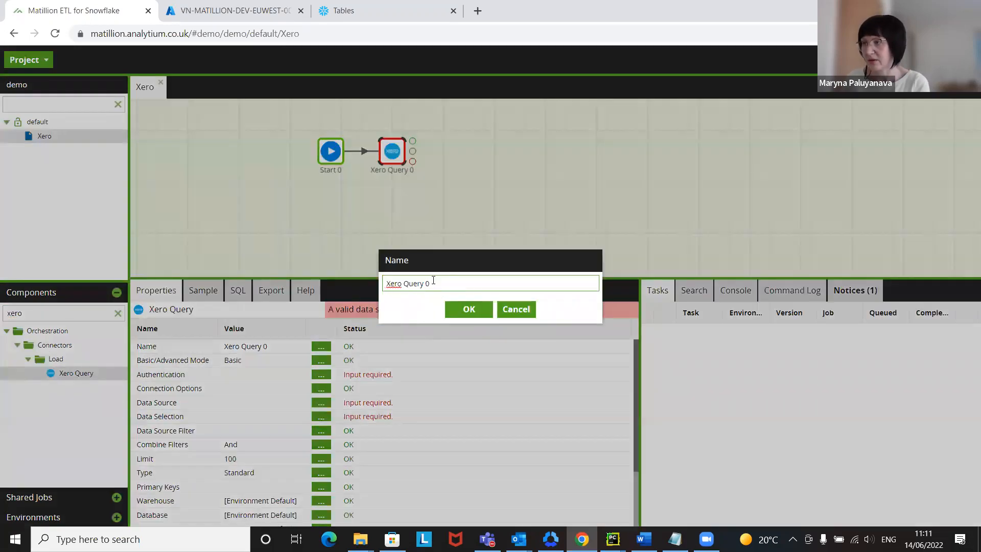
pyautogui.moveTo(433, 284); pyautogui.dragTo(403, 284)
pyautogui.write('Invo')
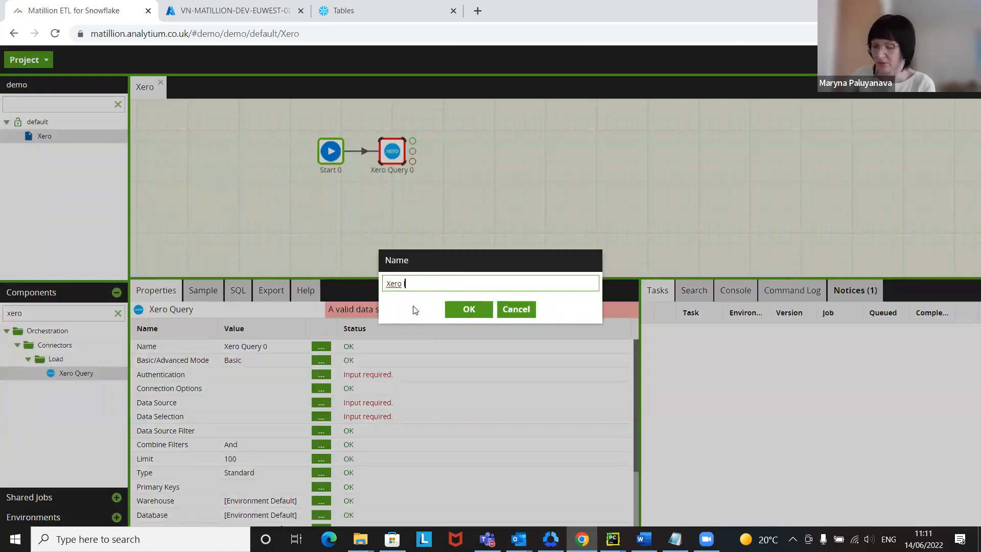
pyautogui.click(469, 309)
pyautogui.click(320, 376)
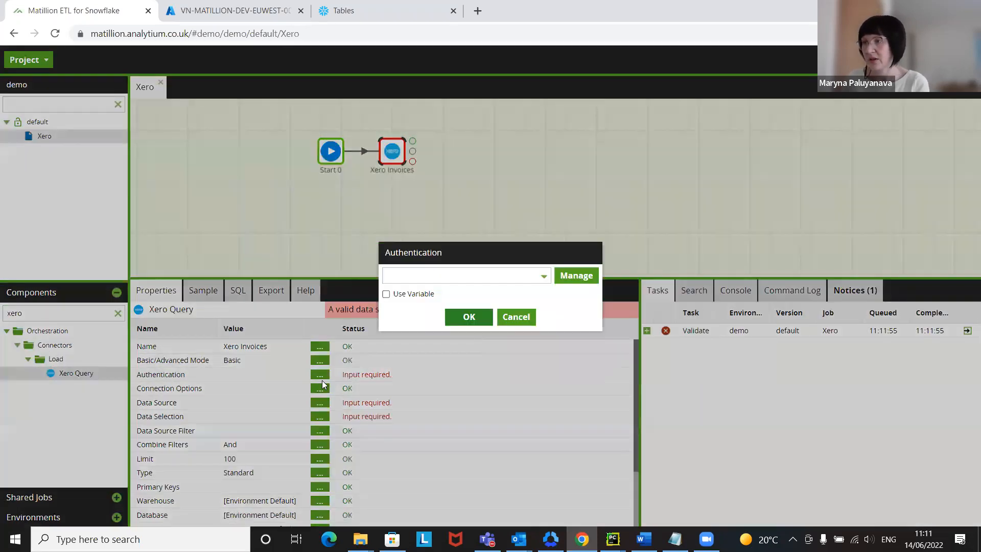
# - Review the saved xero OAuth entry, then set the component's authentication to xero
pyautogui.click(577, 276)
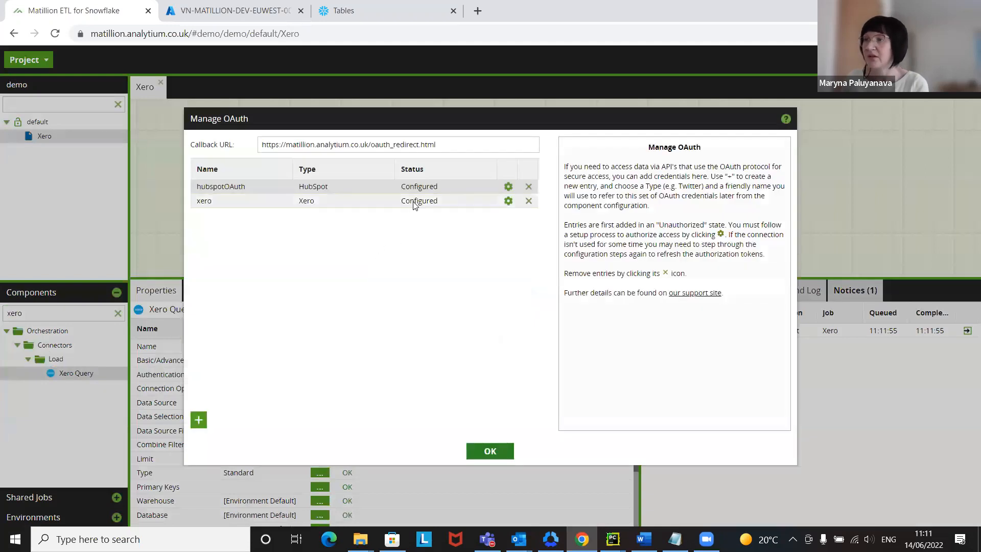
pyautogui.click(507, 203)
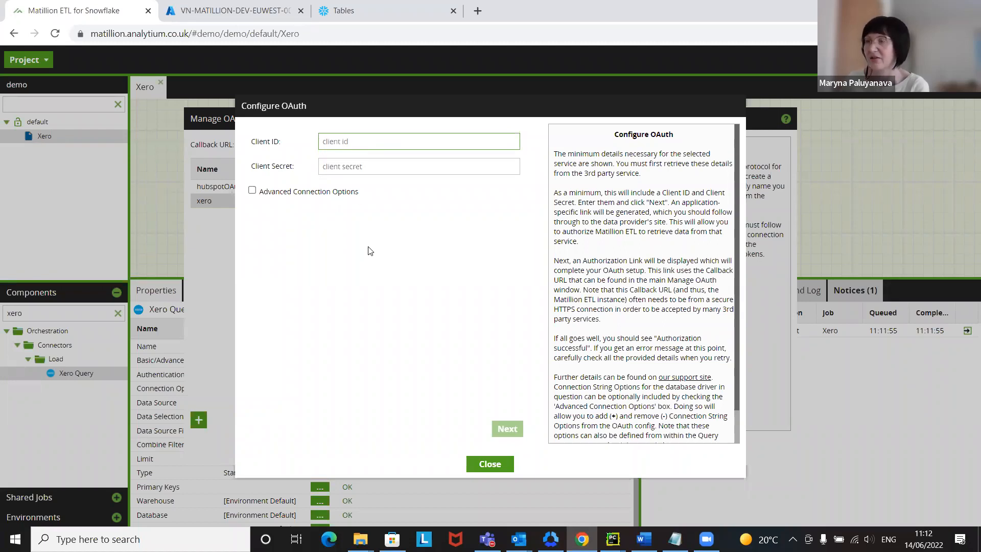
pyautogui.click(489, 464)
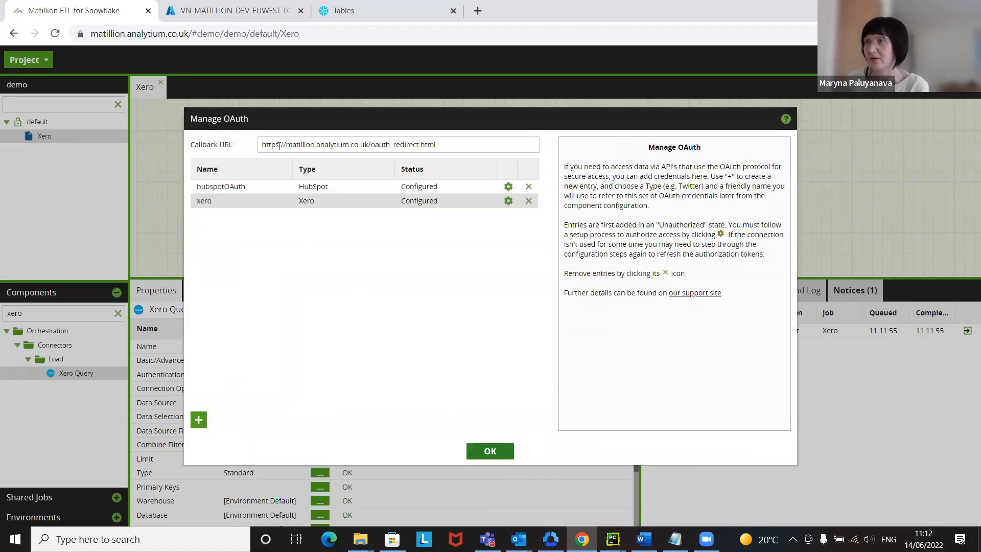
pyautogui.click(491, 451)
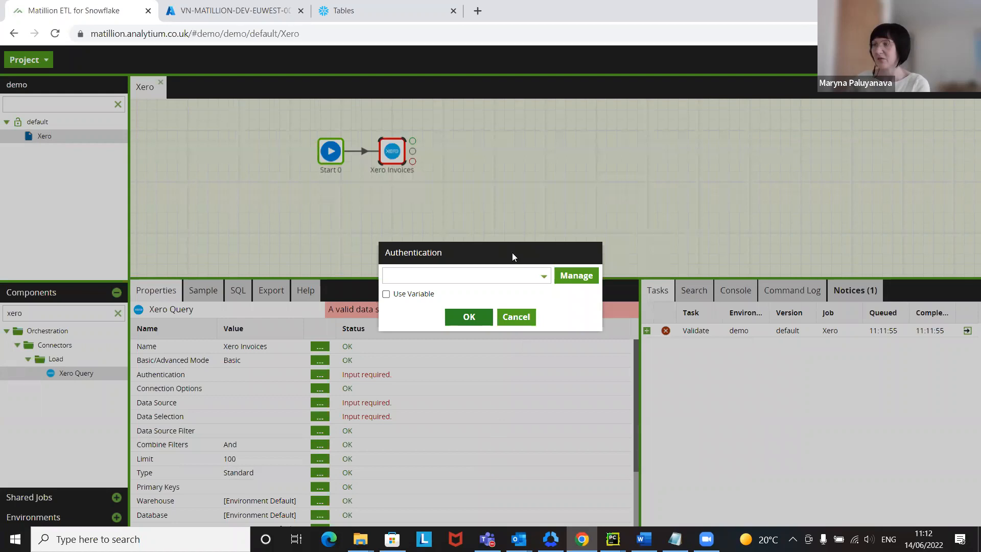
pyautogui.click(475, 276)
pyautogui.click(438, 290)
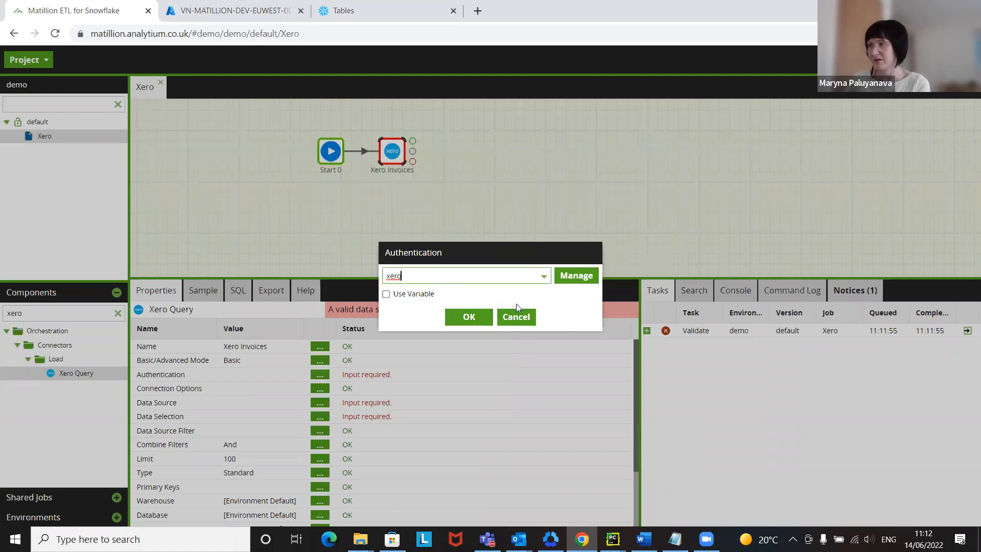
pyautogui.click(471, 321)
# - Set the component's data source to Invoices
pyautogui.moveTo(455, 278); pyautogui.dragTo(456, 212)
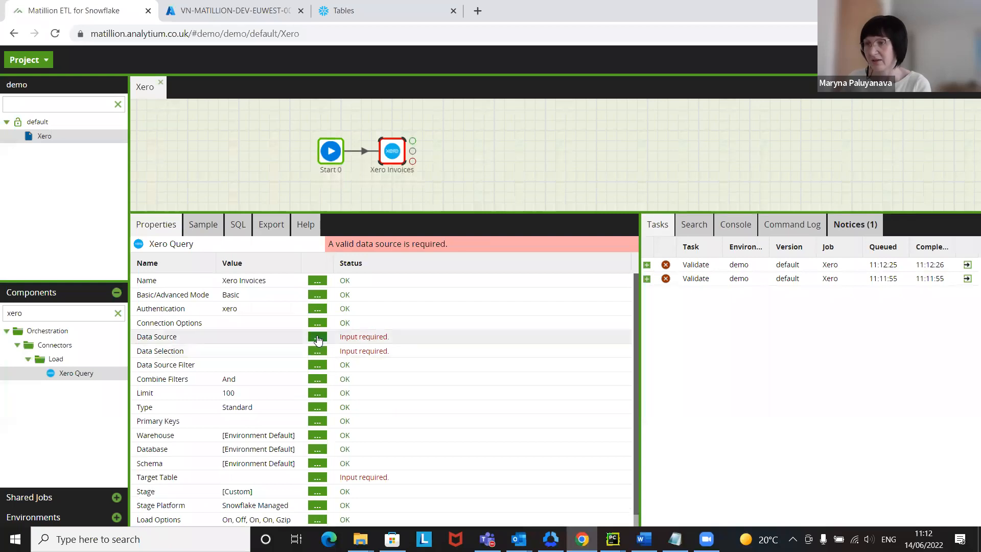
pyautogui.click(316, 337)
pyautogui.click(459, 272)
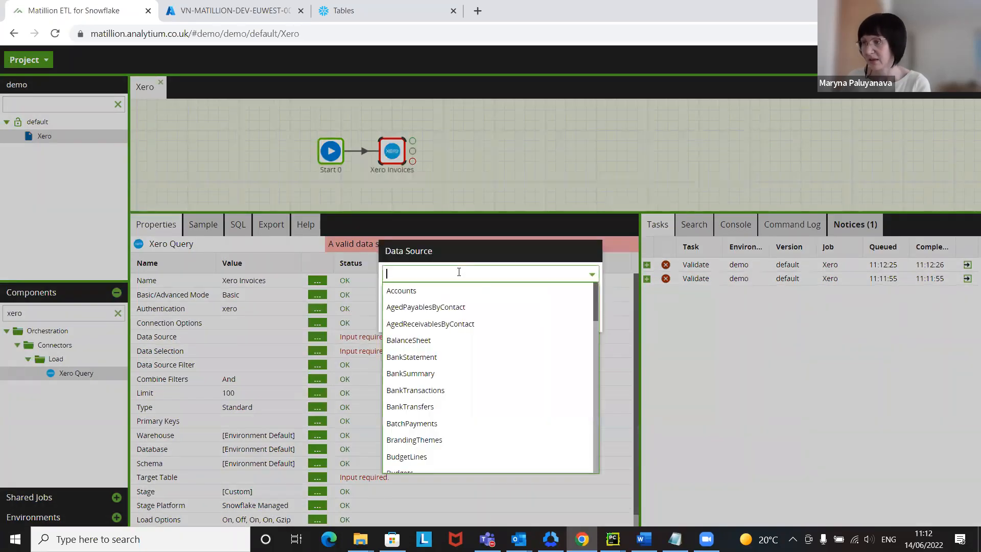
pyautogui.write('invoic')
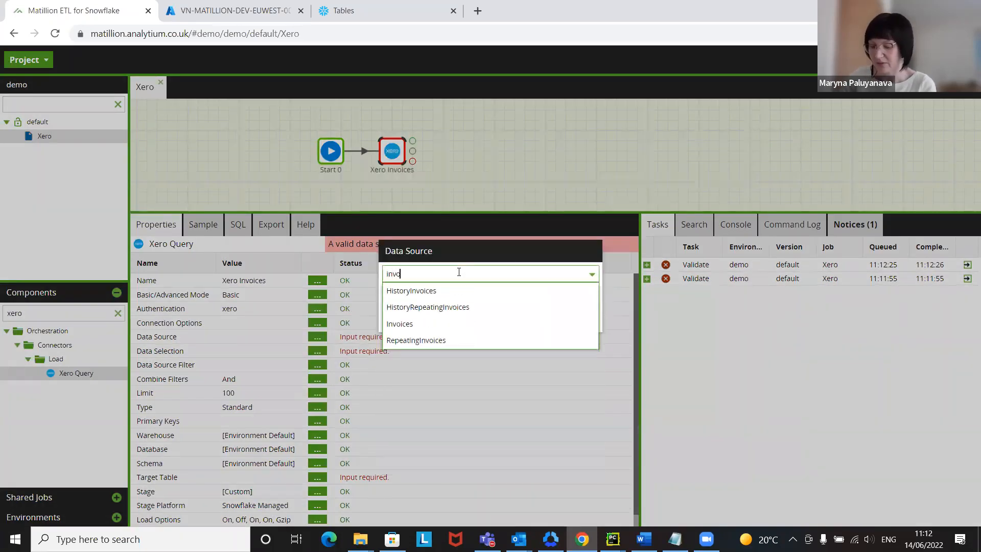
pyautogui.click(472, 323)
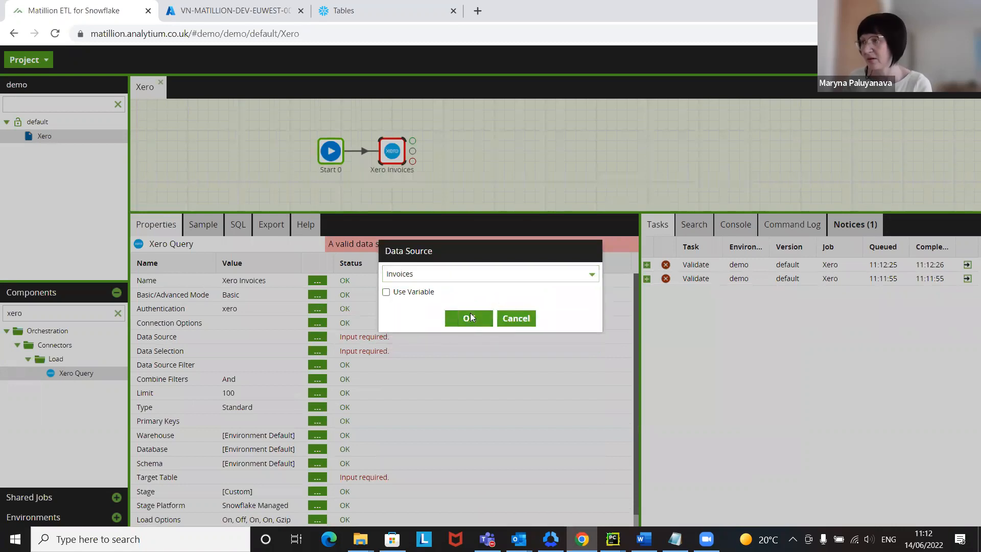
pyautogui.click(433, 296)
# - Select columns InvoiceId, ContactName, Date, DueDate, SubTotal, TotalTax, Total, InvoiceNumber, PaymentIds, Status, FullyPaidOnDate, Type
pyautogui.click(317, 351)
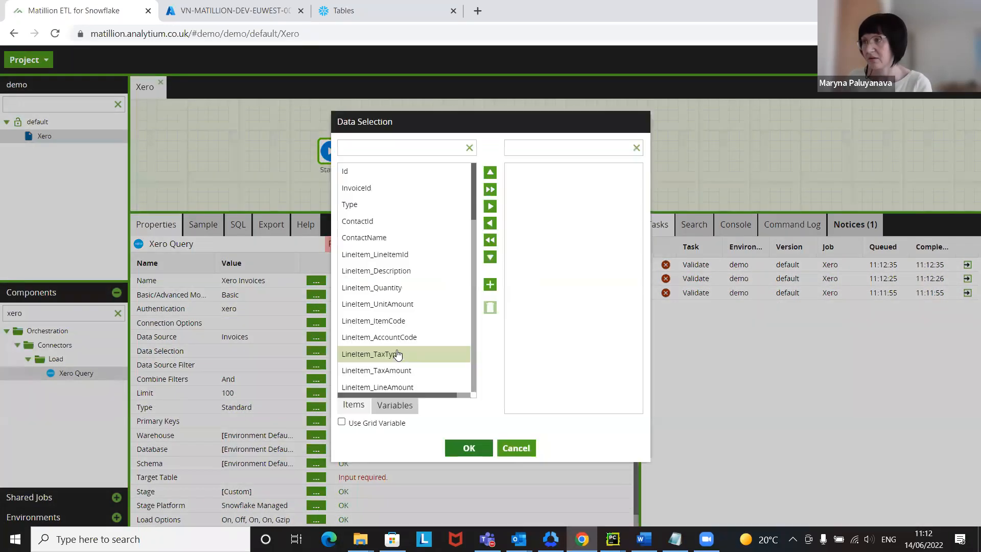
pyautogui.scroll(-10, 398, 286)
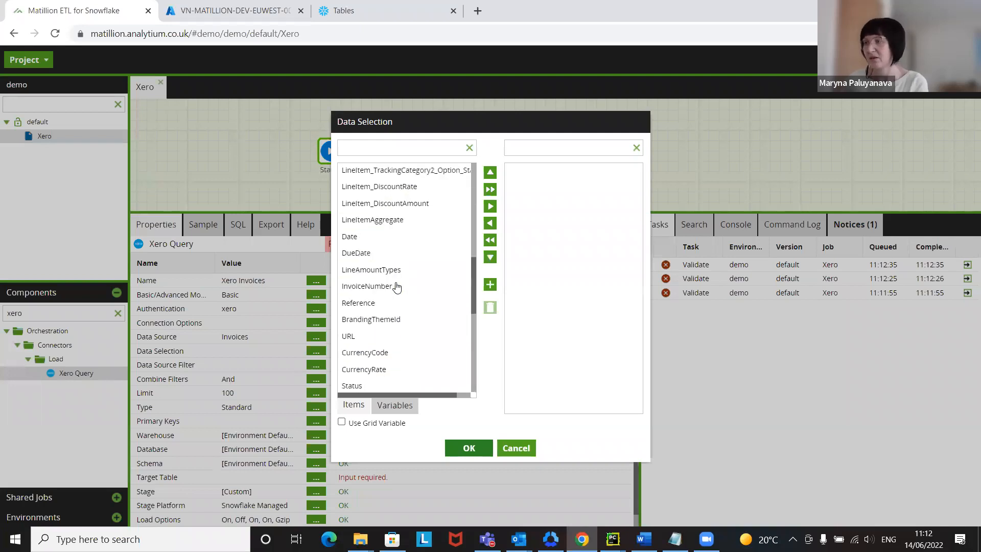
pyautogui.scroll(5, 398, 285)
pyautogui.scroll(5, 398, 285)
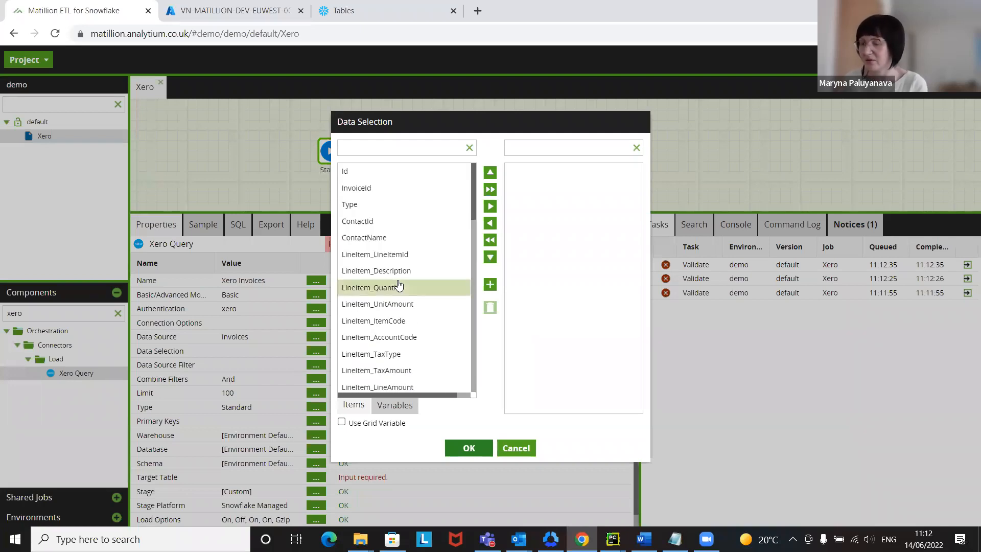
pyautogui.moveTo(390, 189); pyautogui.dragTo(513, 224)
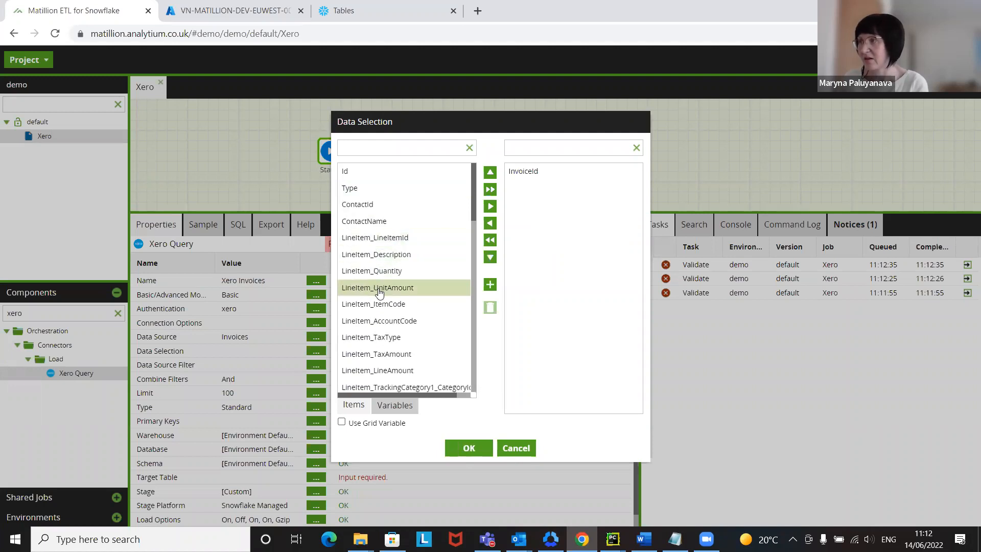
pyautogui.scroll(-5, 378, 292)
pyautogui.scroll(5, 379, 292)
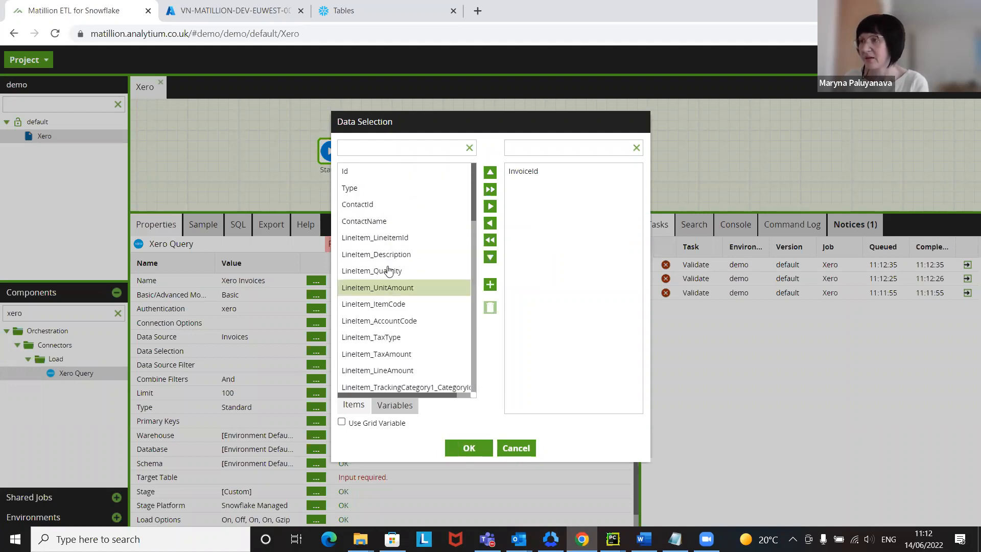
pyautogui.moveTo(377, 220); pyautogui.dragTo(529, 240)
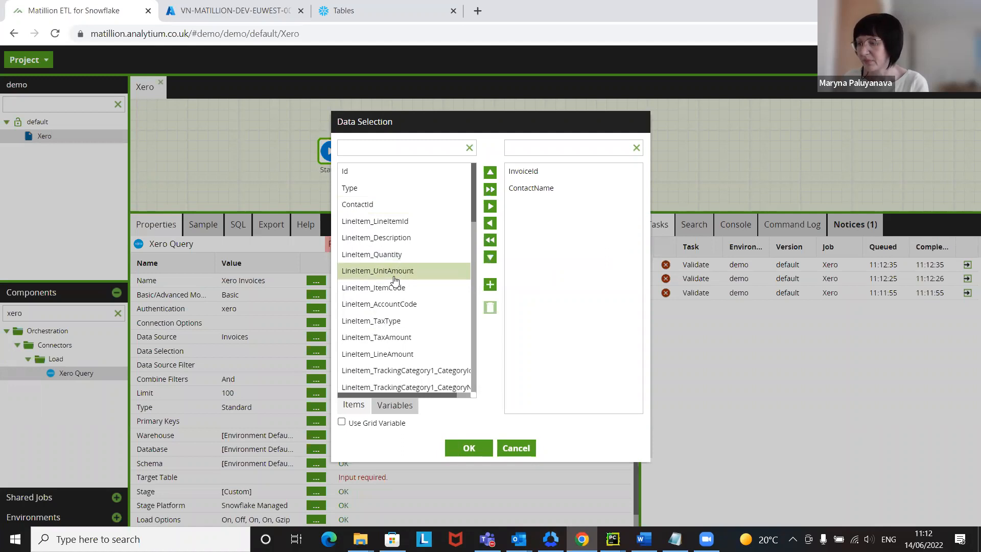
pyautogui.scroll(-4, 393, 284)
pyautogui.scroll(-3, 394, 283)
pyautogui.moveTo(388, 204); pyautogui.dragTo(529, 276)
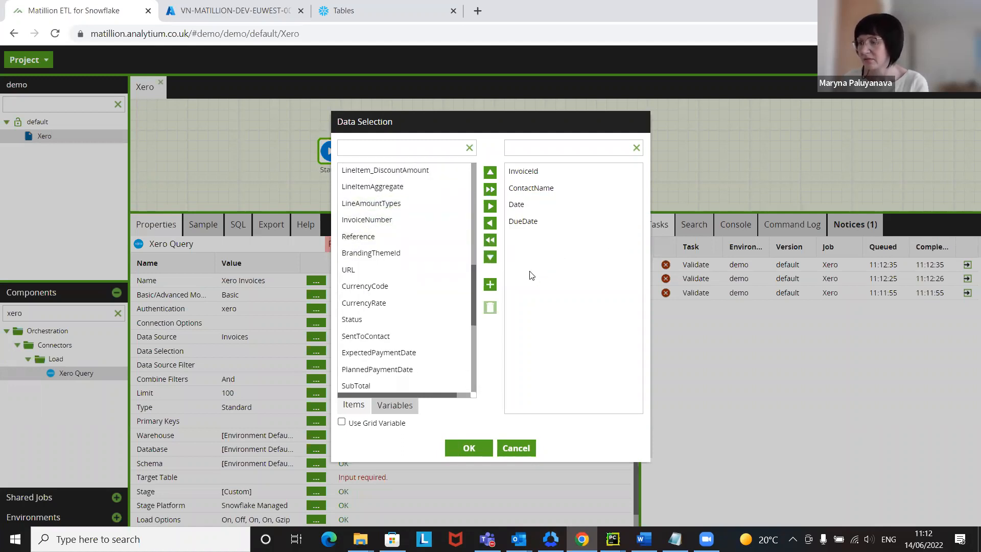
pyautogui.scroll(-3, 394, 296)
pyautogui.moveTo(389, 322); pyautogui.dragTo(559, 329)
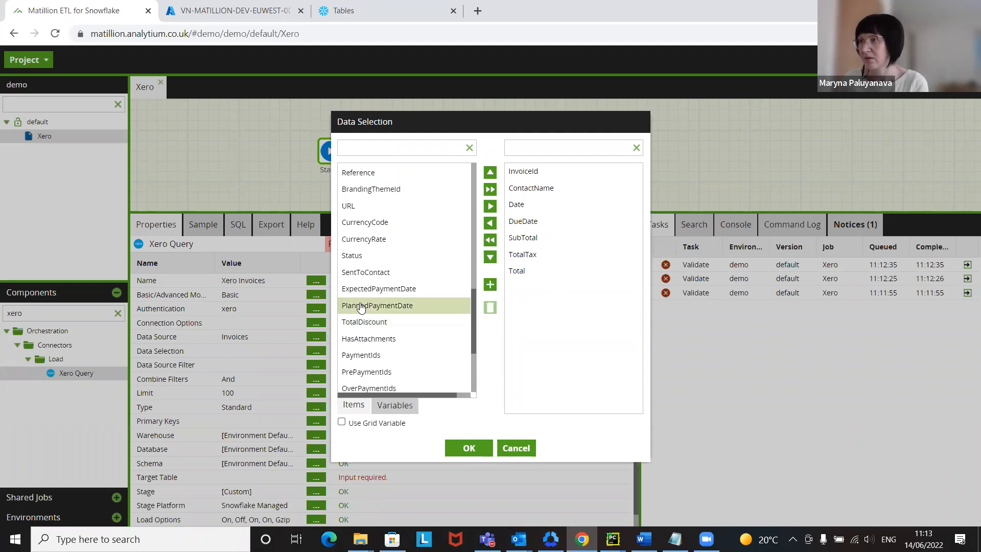
pyautogui.scroll(3, 360, 307)
pyautogui.moveTo(369, 221); pyautogui.dragTo(516, 314)
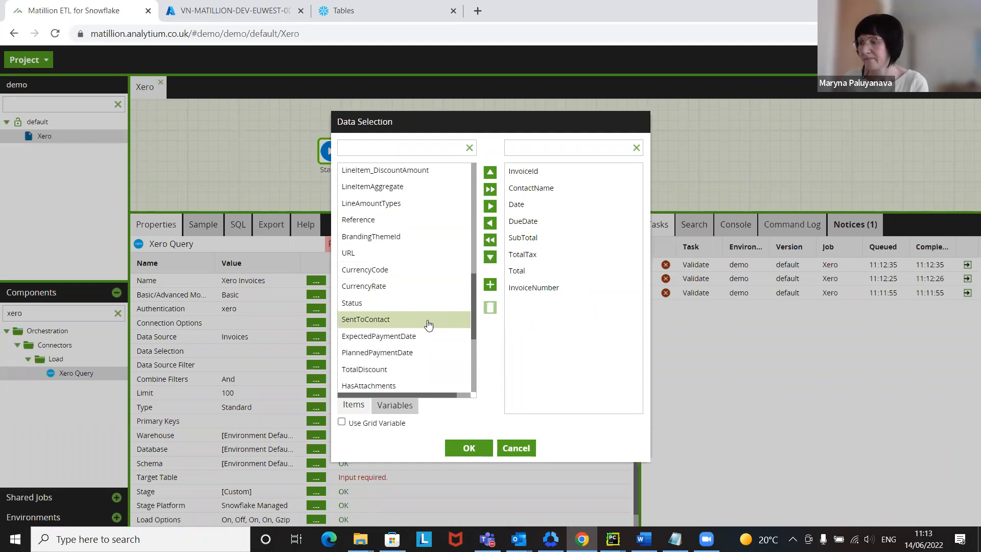
pyautogui.scroll(-4, 429, 325)
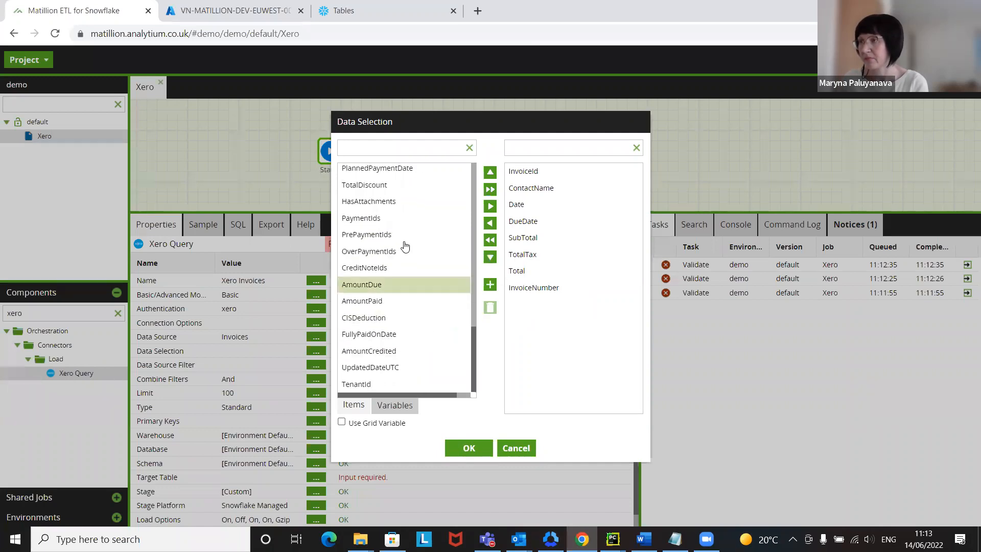
pyautogui.moveTo(411, 222); pyautogui.dragTo(531, 327)
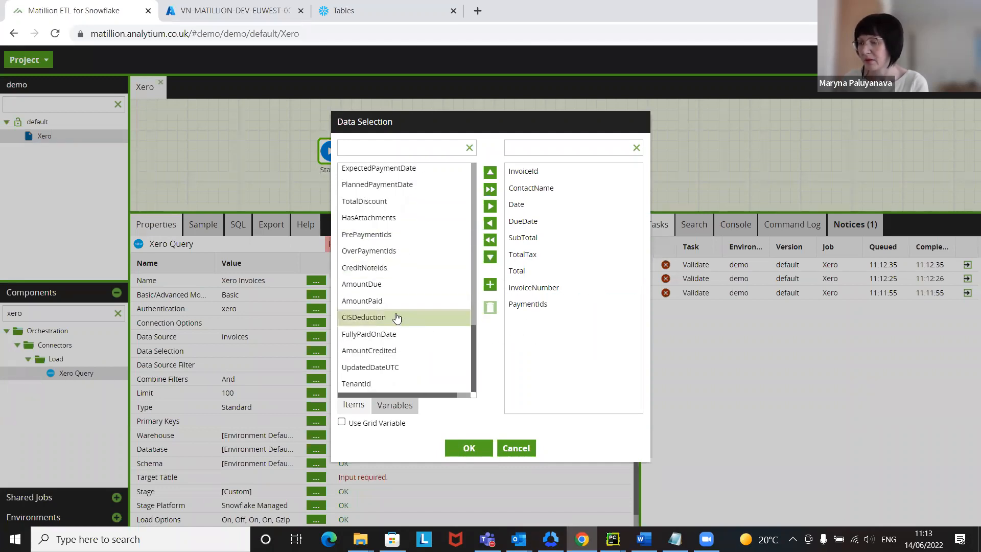
pyautogui.scroll(6, 396, 318)
pyautogui.scroll(-6, 397, 318)
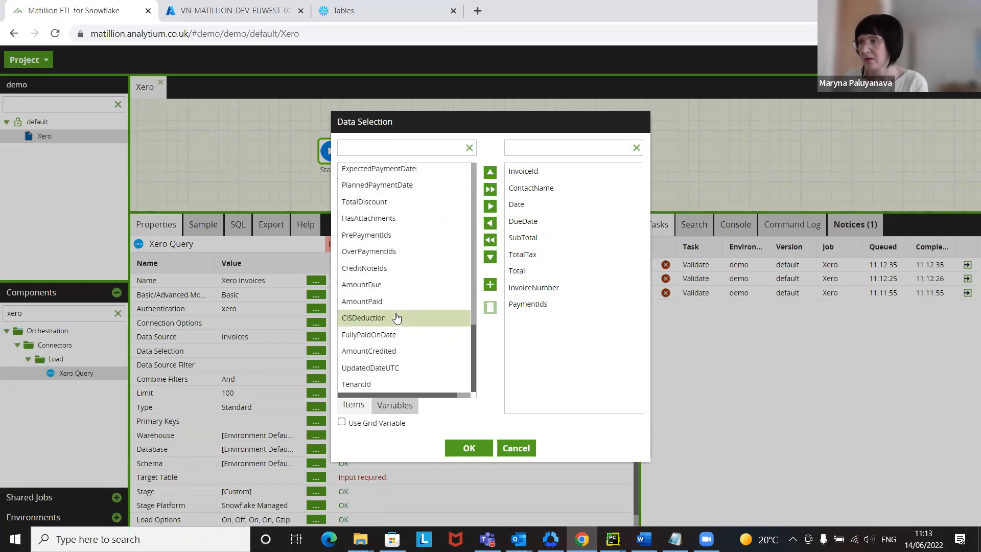
pyautogui.scroll(3, 397, 318)
pyautogui.moveTo(377, 262); pyautogui.dragTo(520, 353)
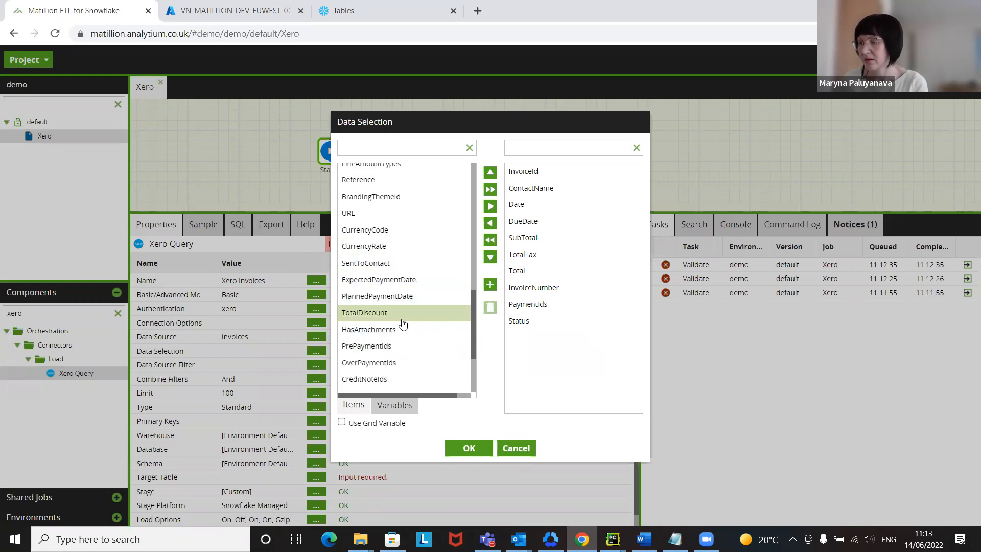
pyautogui.scroll(-3, 403, 323)
pyautogui.moveTo(400, 334); pyautogui.dragTo(523, 366)
pyautogui.scroll(10, 432, 317)
pyautogui.moveTo(383, 195); pyautogui.dragTo(517, 357)
pyautogui.click(468, 448)
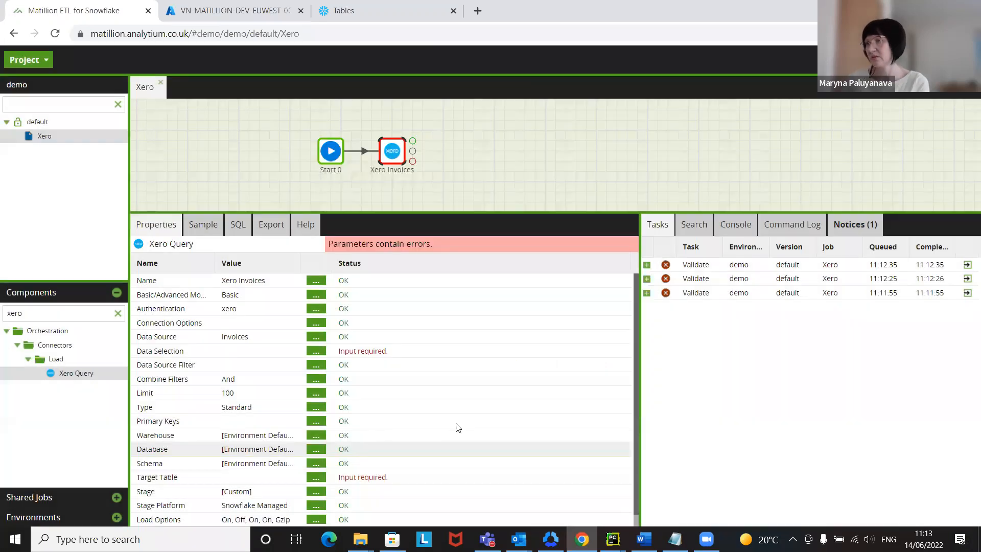
# - Set the Xero Invoices target table to xeroInvoices
pyautogui.scroll(-1, 370, 403)
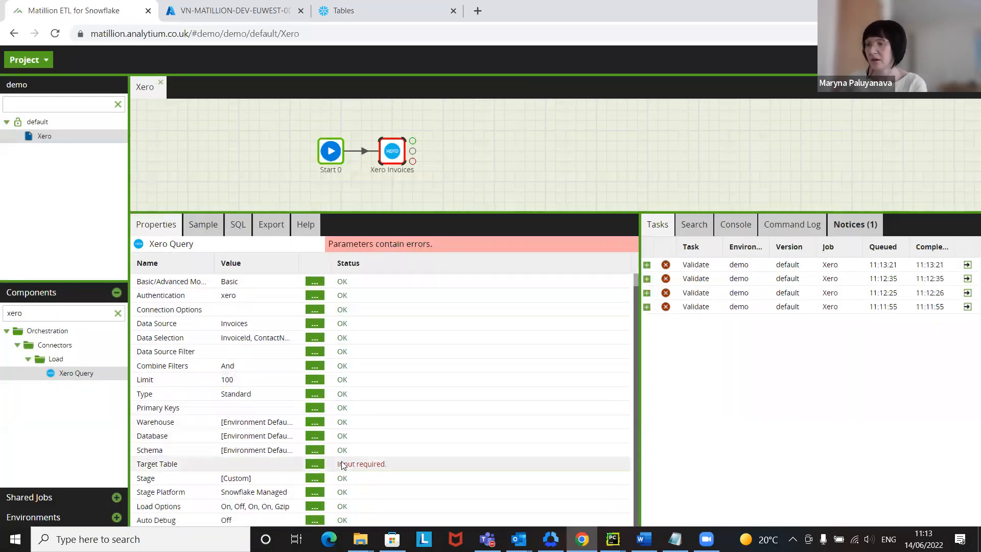
pyautogui.click(314, 465)
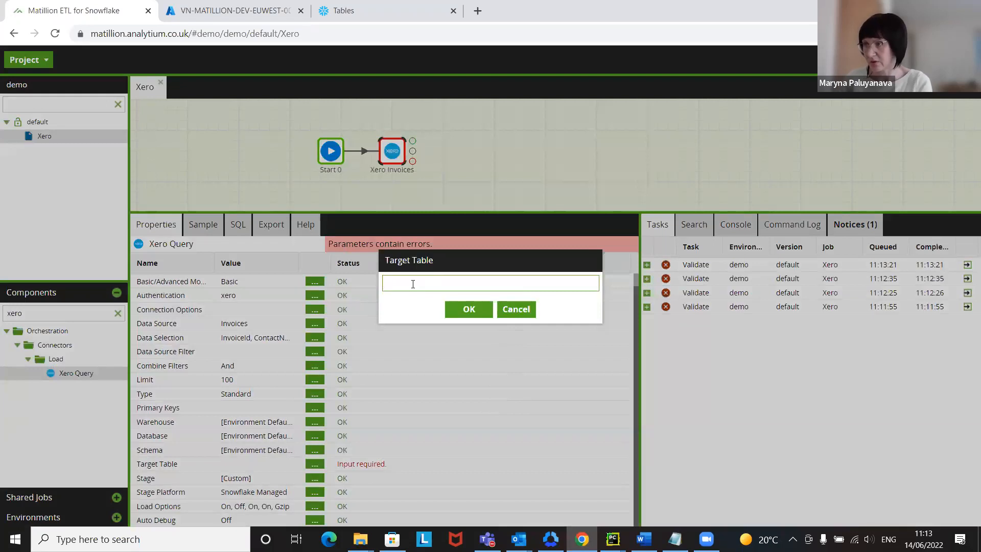
pyautogui.write('xer')
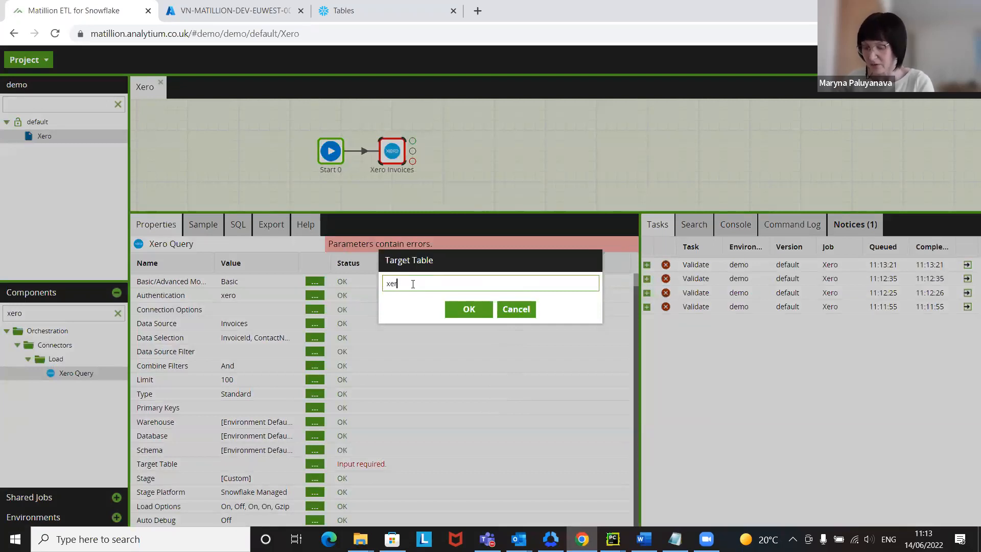
pyautogui.write('oInvoices')
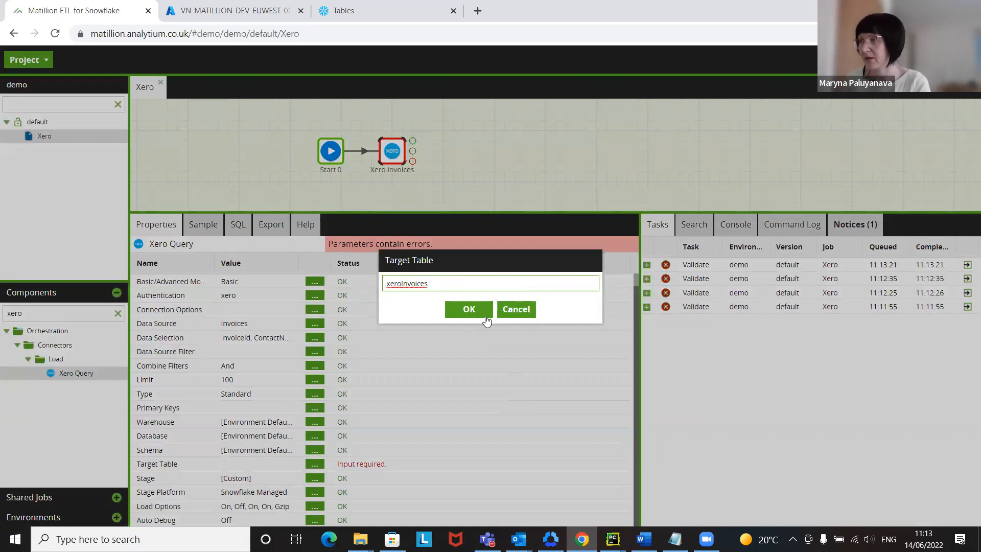
pyautogui.click(468, 309)
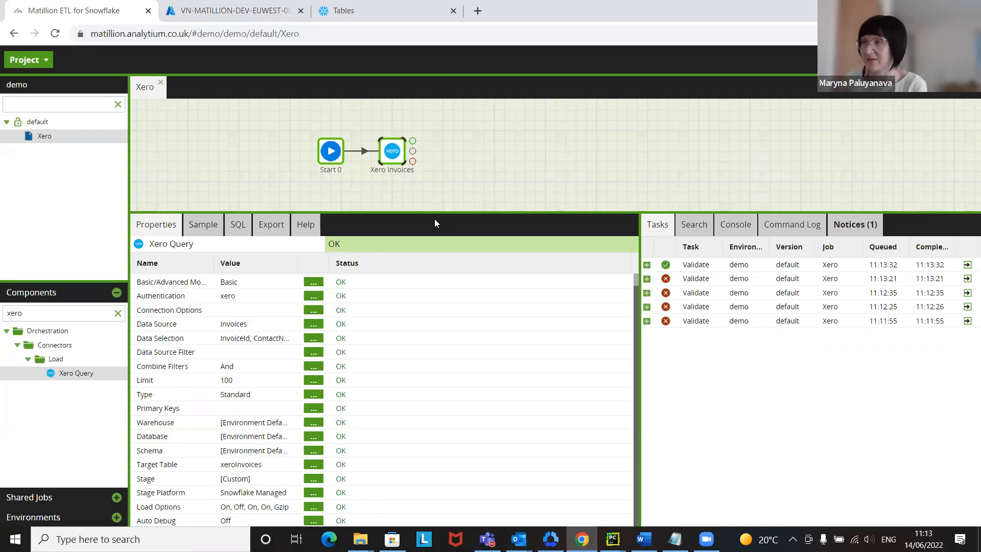
# - Enlarge the job canvas by dragging the splitter down and deselect the component
pyautogui.scroll(1, 305, 282)
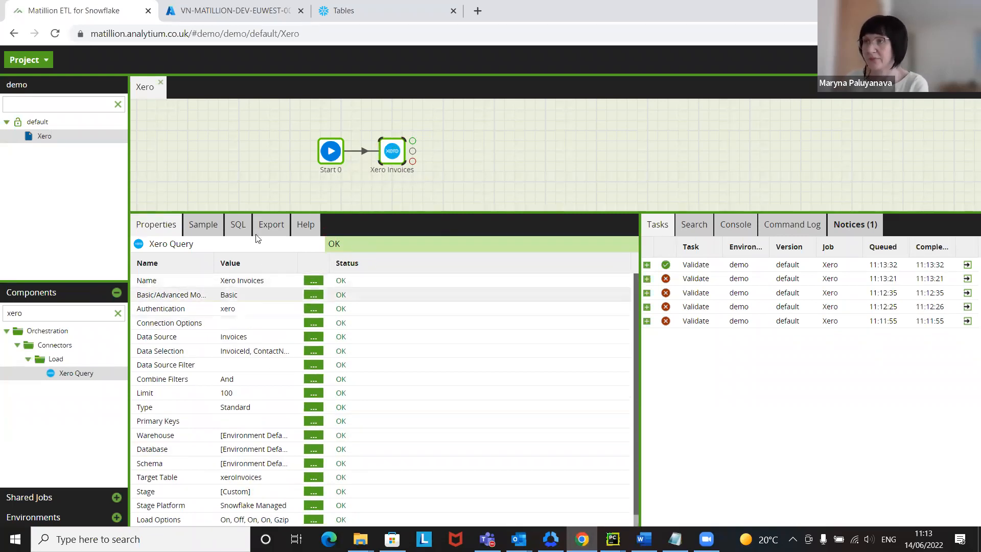
pyautogui.moveTo(329, 212); pyautogui.dragTo(331, 254)
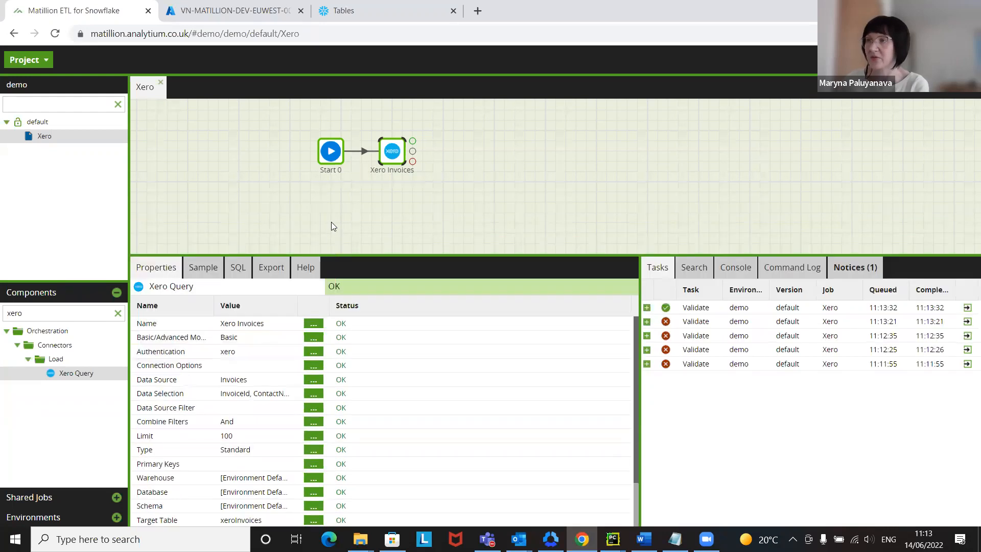
pyautogui.moveTo(352, 213); pyautogui.dragTo(347, 213)
pyautogui.click(36, 314)
# - Add a second Start component below Start 0
pyautogui.doubleClick(35, 315)
pyautogui.write('stra')
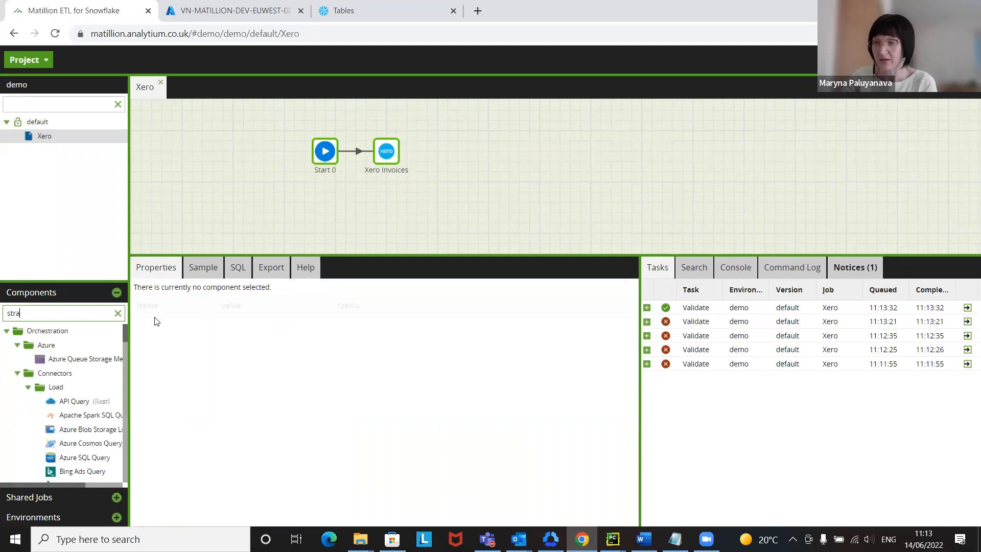
pyautogui.press('BackSpace')
pyautogui.press('BackSpace')
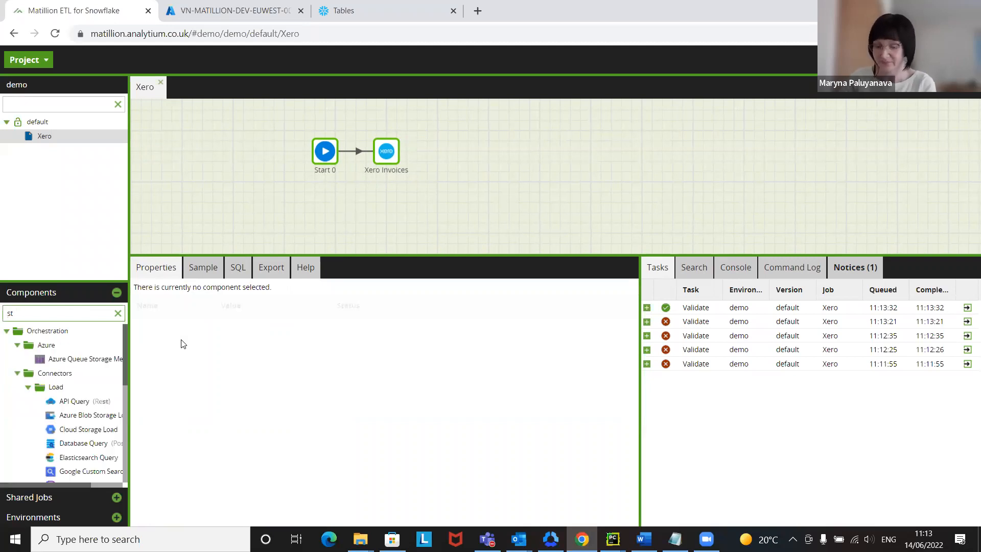
pyautogui.write('r')
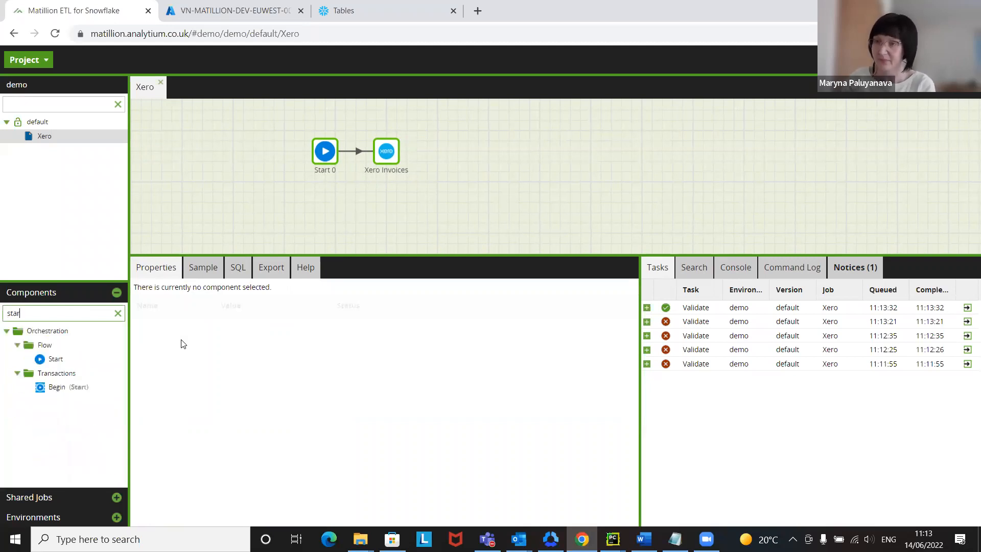
pyautogui.moveTo(57, 359); pyautogui.dragTo(324, 206)
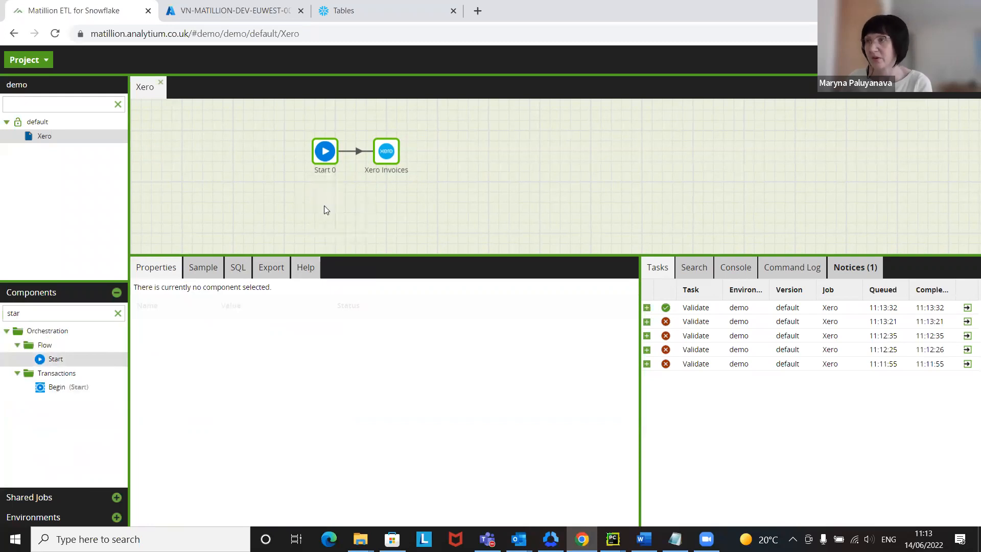
# - Add a Xero Query component after Start 1 and rename it Xero Payments
pyautogui.moveTo(35, 312); pyautogui.dragTo(3, 313)
pyautogui.write('x')
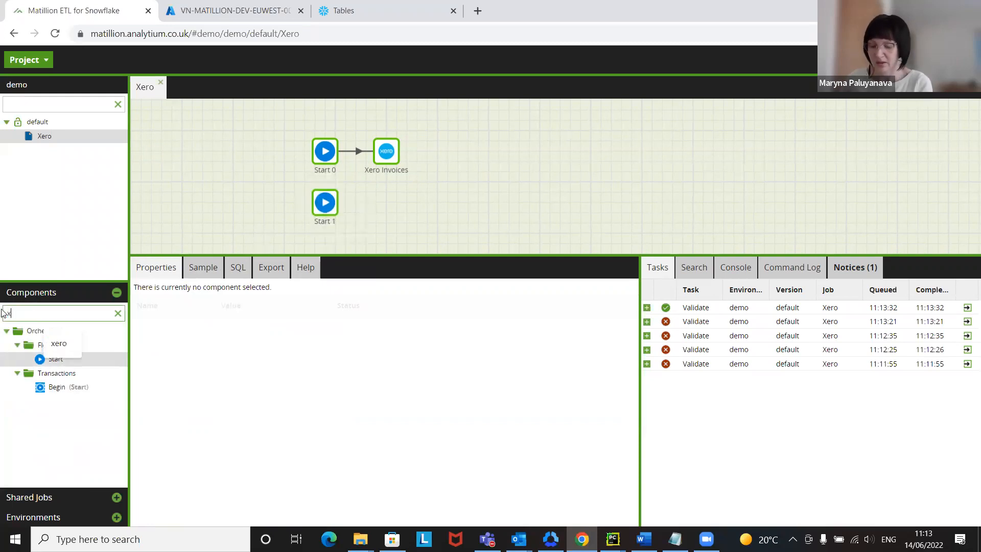
pyautogui.write('ero')
pyautogui.moveTo(76, 373); pyautogui.dragTo(385, 203)
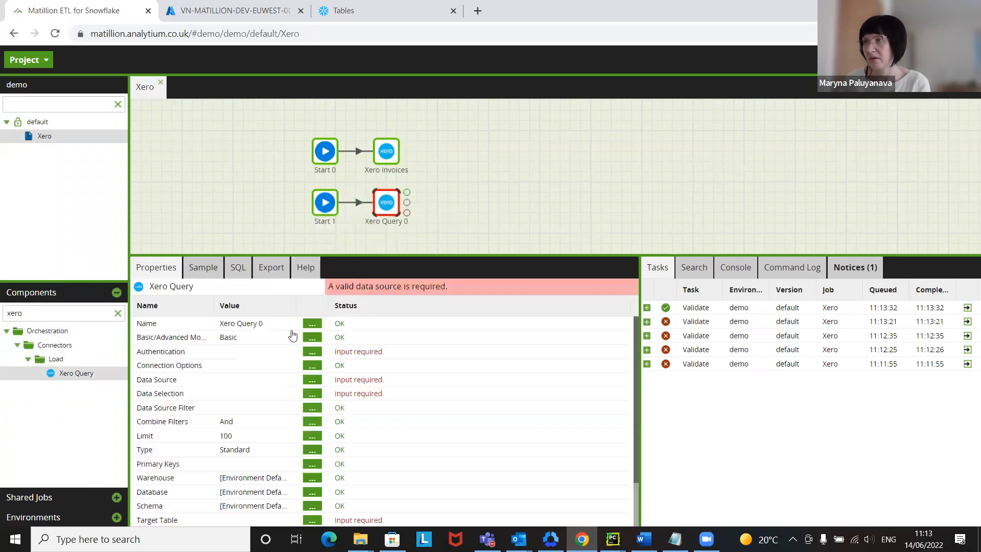
pyautogui.click(312, 323)
pyautogui.moveTo(452, 284); pyautogui.dragTo(404, 286)
pyautogui.write('Paymn')
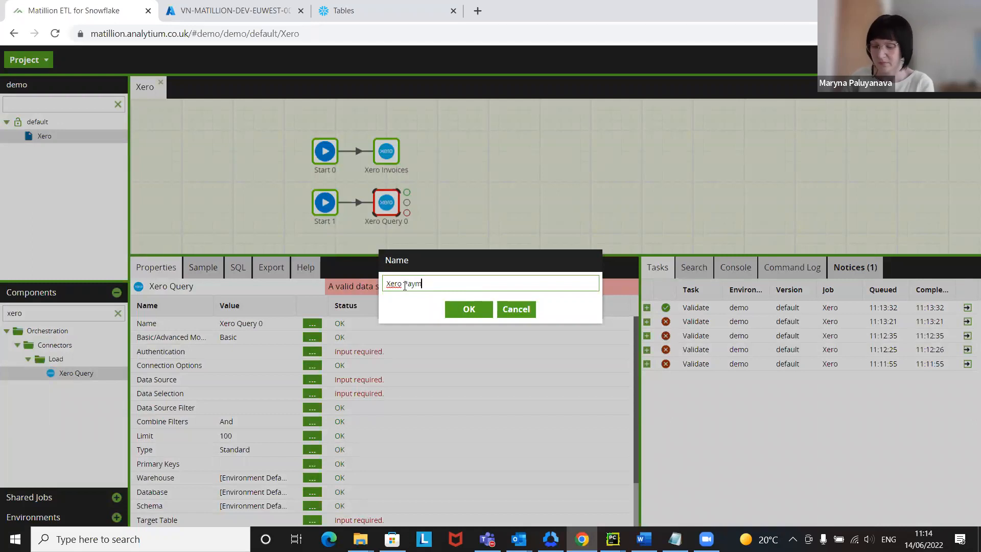
pyautogui.press('Return')
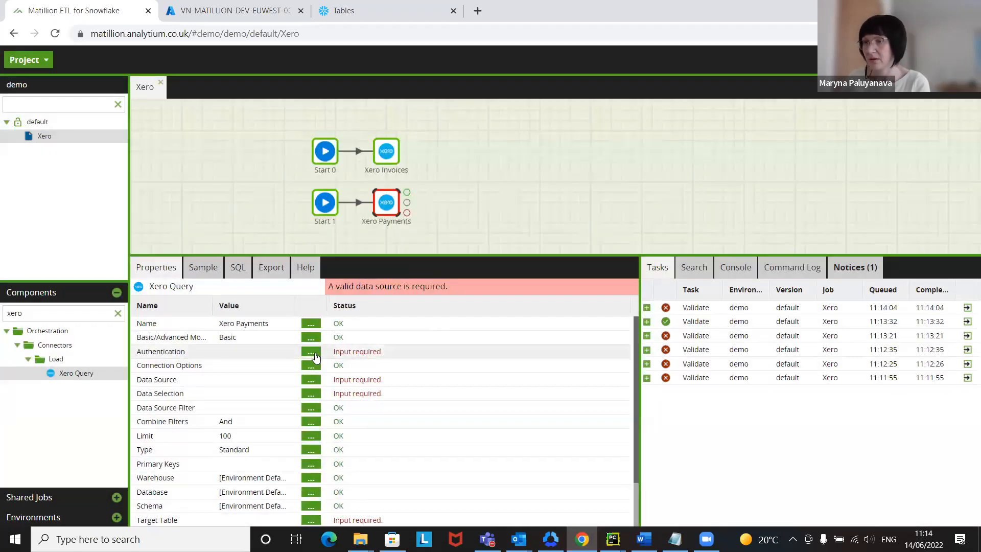
# - Set the Xero Payments authentication to xero
pyautogui.click(315, 353)
pyautogui.click(427, 280)
pyautogui.click(428, 293)
pyautogui.click(464, 316)
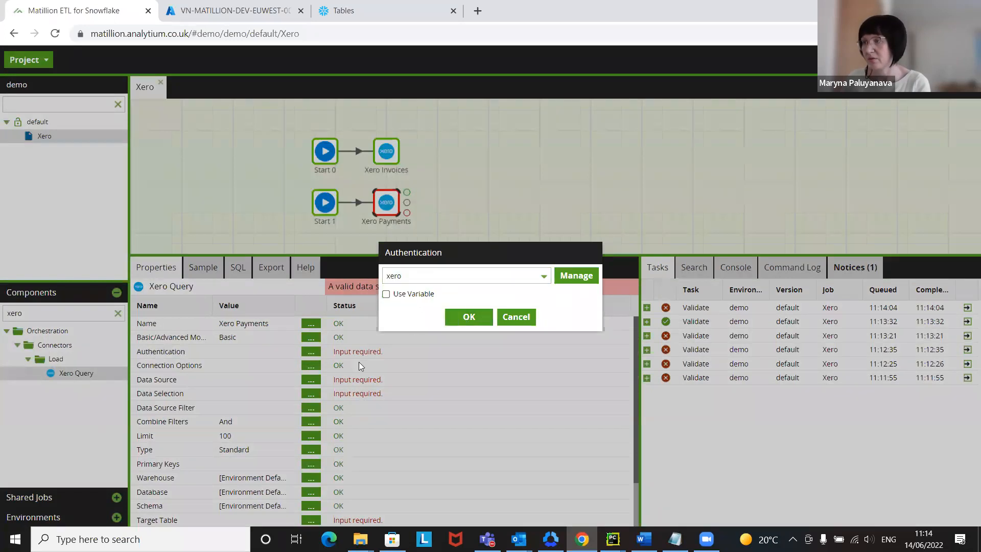
# - Set the Xero Payments data source to Payments
pyautogui.click(308, 380)
pyautogui.click(474, 276)
pyautogui.write('p')
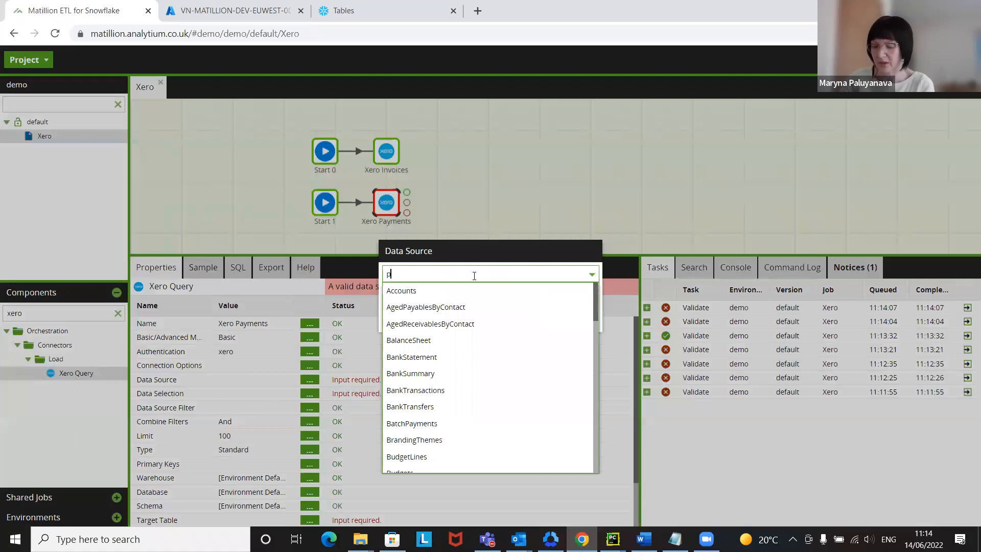
pyautogui.write('aym')
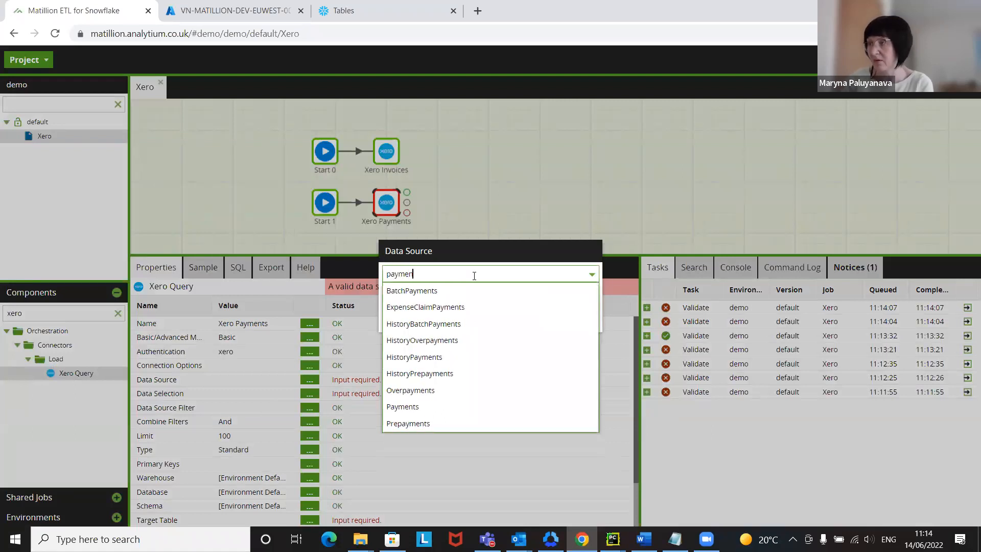
pyautogui.write('en')
pyautogui.click(454, 406)
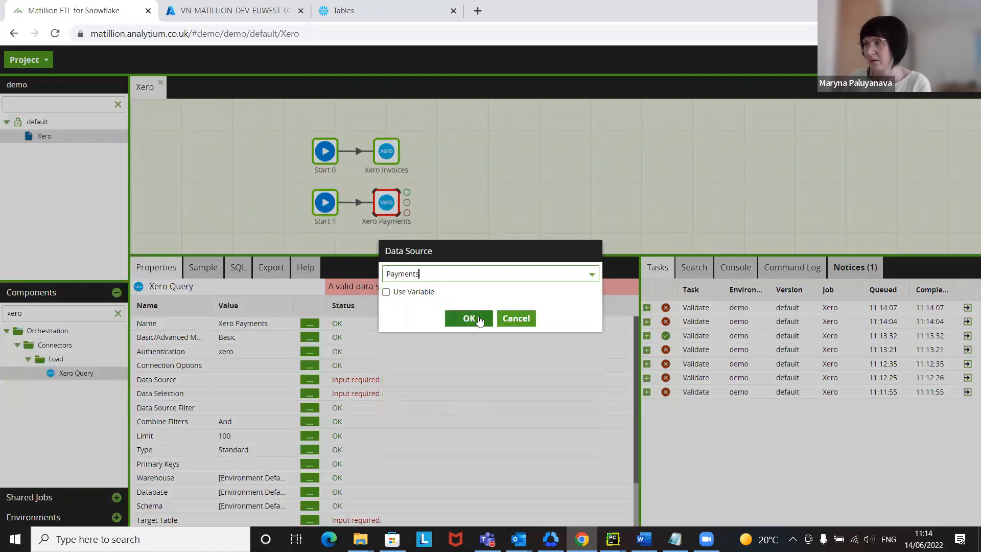
pyautogui.click(467, 319)
# - Add every Payments column to the data selection
pyautogui.click(309, 393)
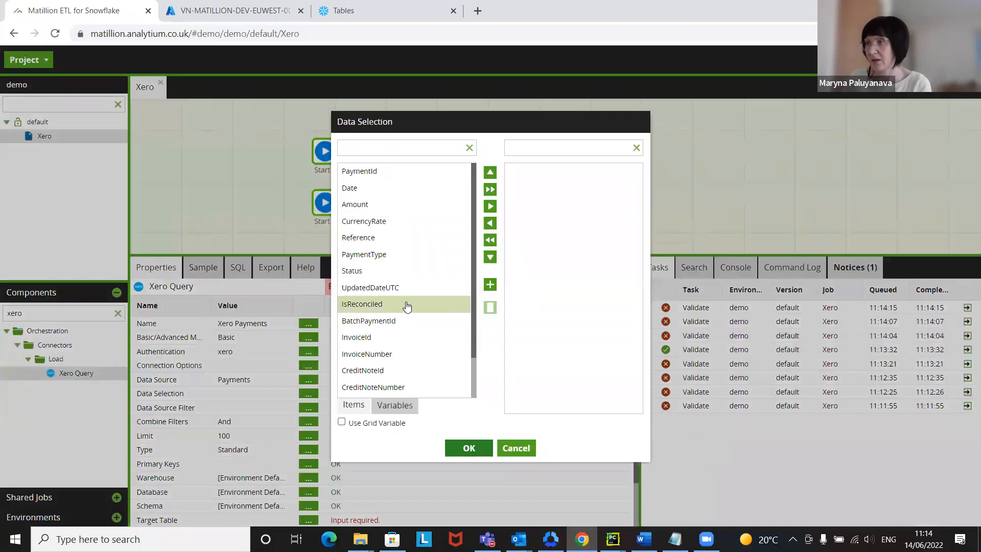
pyautogui.scroll(-1, 406, 309)
pyautogui.scroll(1, 405, 314)
pyautogui.click(490, 190)
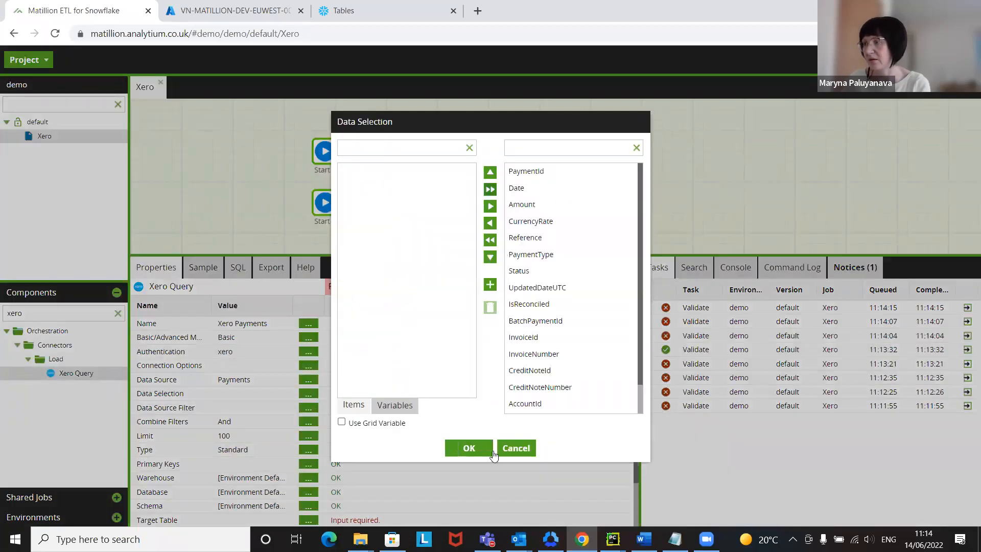
pyautogui.click(469, 448)
pyautogui.scroll(-2, 378, 398)
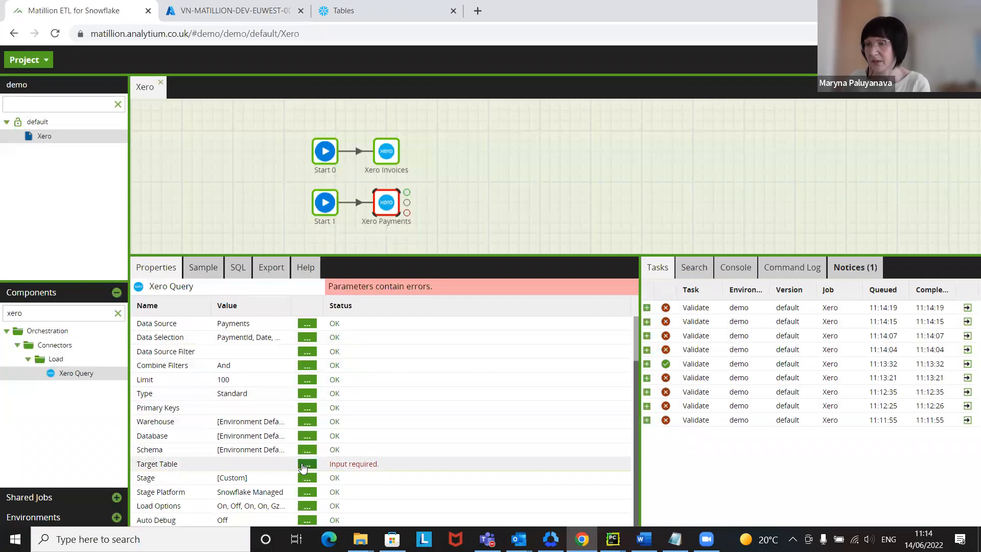
# - Set the Xero Payments target table to xeroPayments and enlarge the job canvas area
pyautogui.click(307, 464)
pyautogui.write('xer')
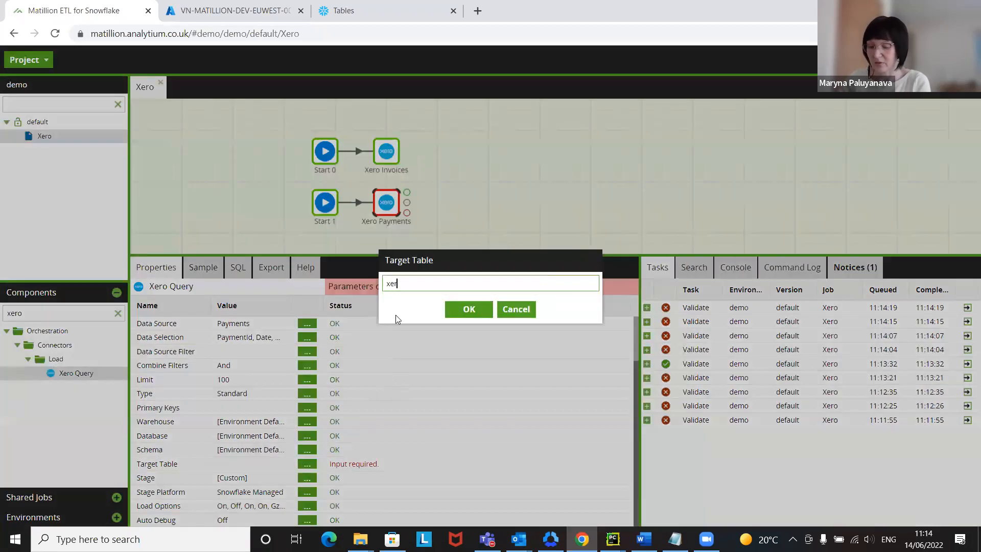
pyautogui.write('oPayments')
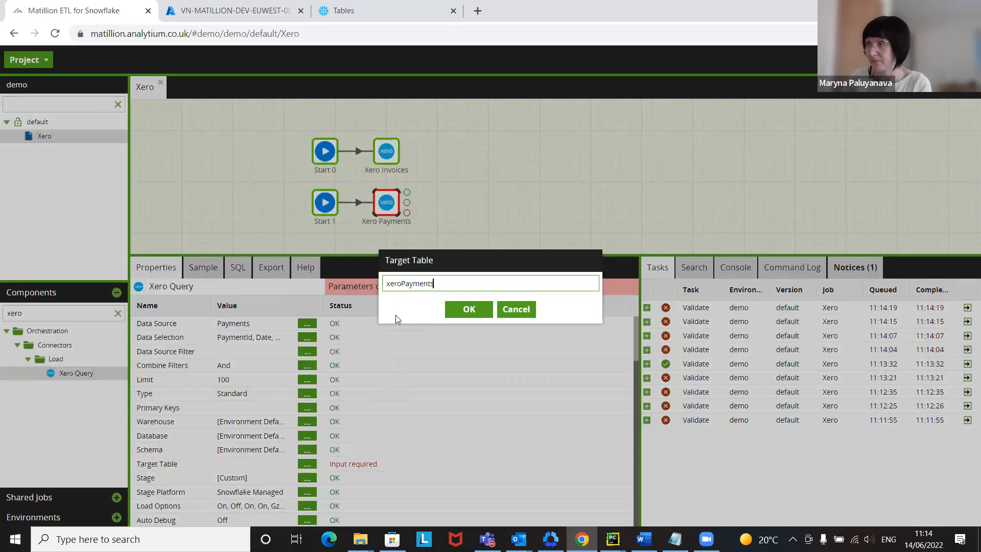
pyautogui.click(467, 309)
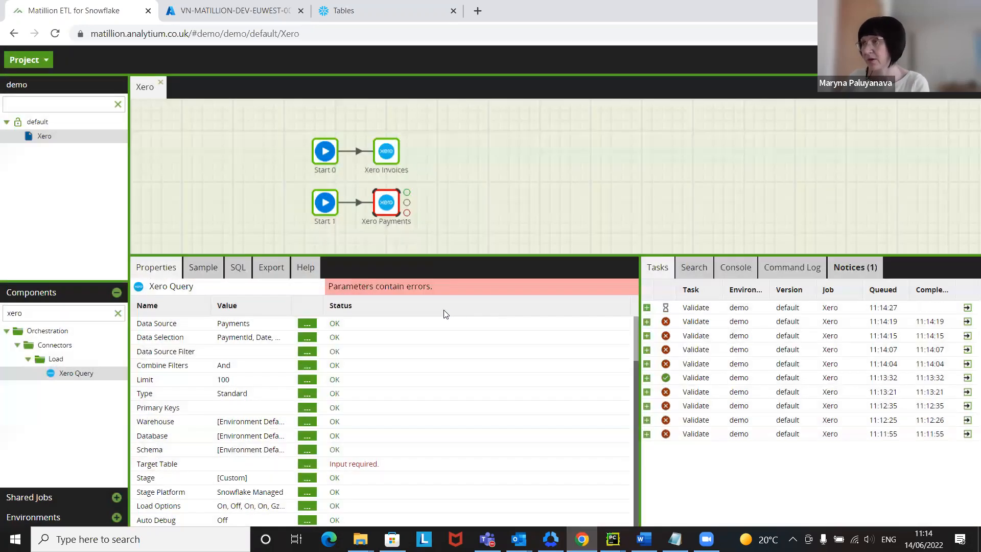
pyautogui.moveTo(474, 254); pyautogui.dragTo(465, 287)
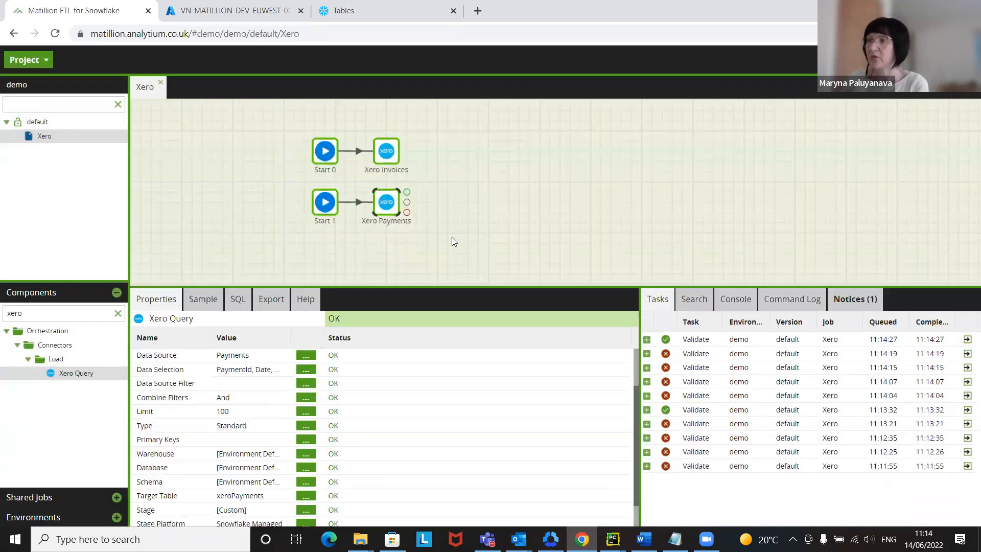
# - Run the Xero job from the canvas context menu
pyautogui.rightClick(454, 143)
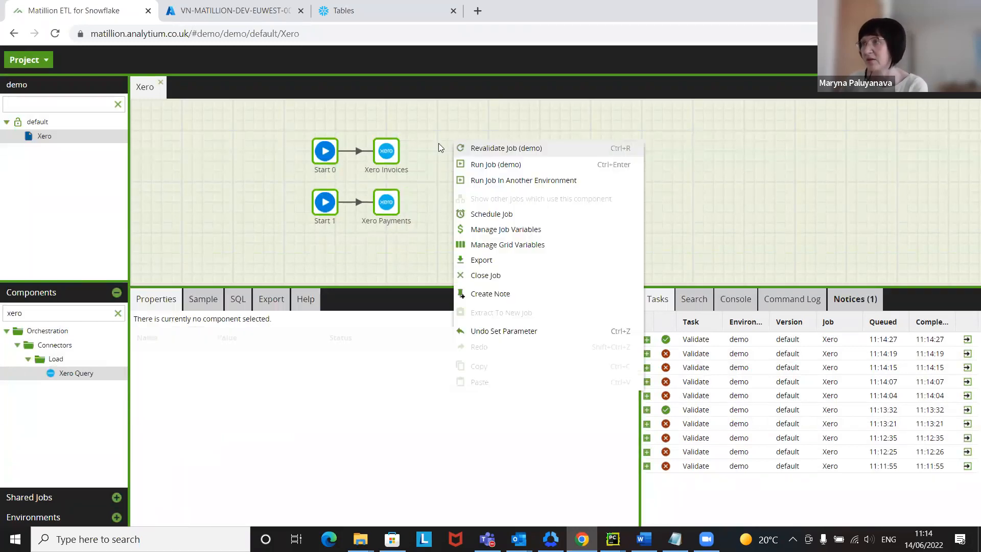
pyautogui.click(482, 167)
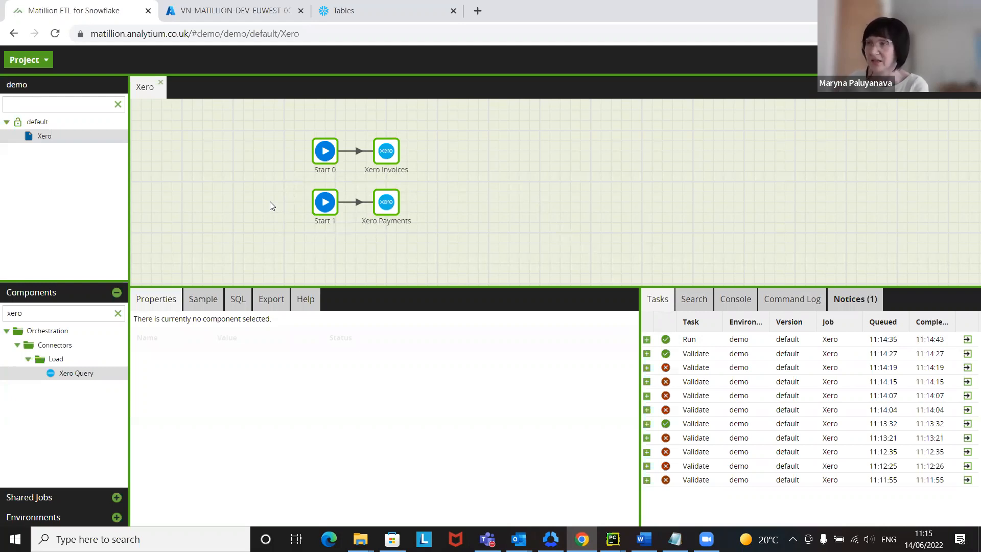
# - Add a transformation job called 'Adding Overdue Field' to the default folder
pyautogui.rightClick(38, 123)
pyautogui.click(124, 180)
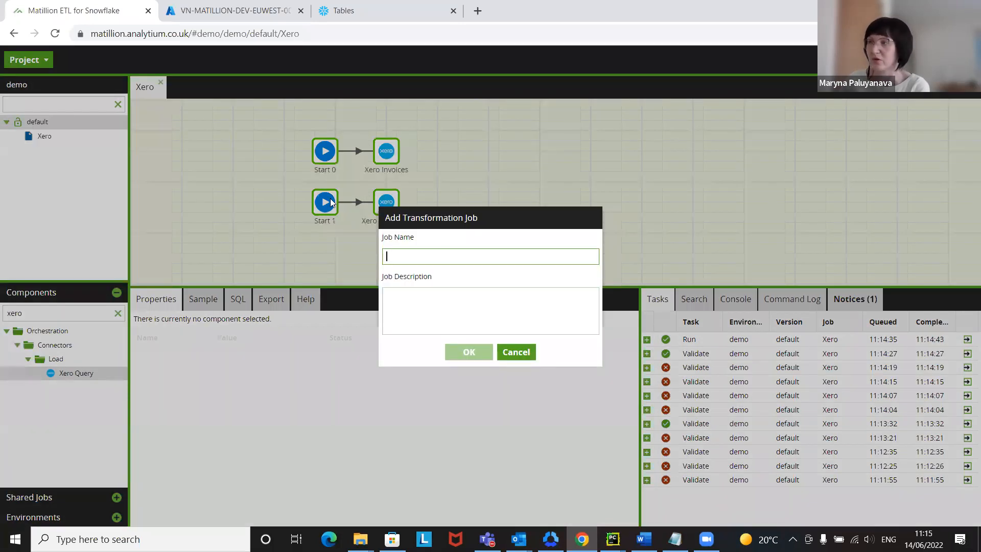
pyautogui.click(414, 257)
pyautogui.write('Adding ')
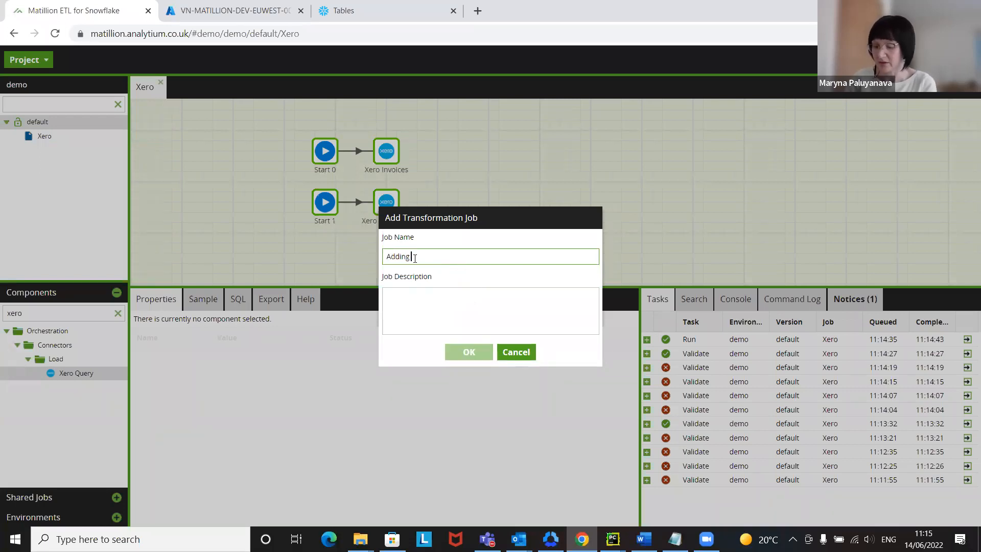
pyautogui.write('Overd')
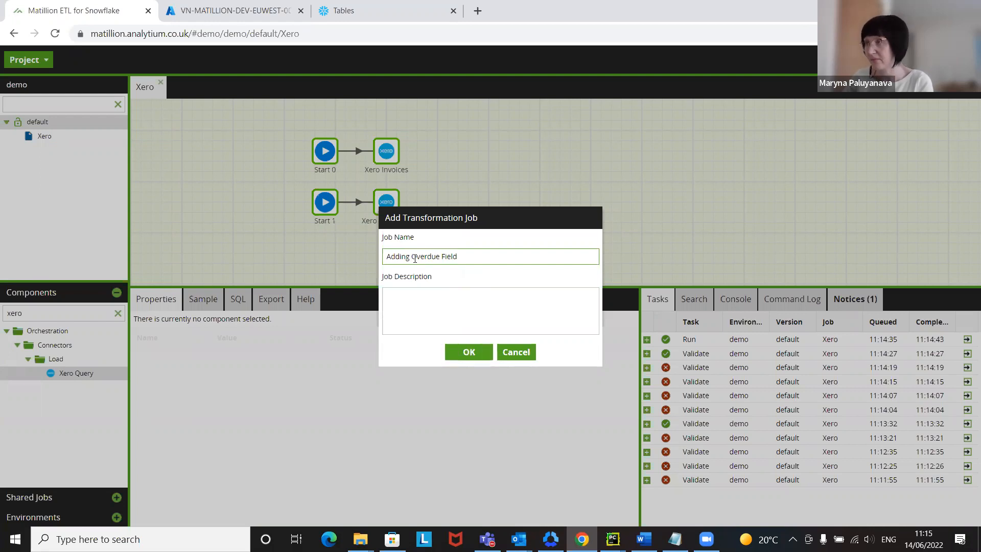
pyautogui.write('ue Pield')
pyautogui.click(468, 352)
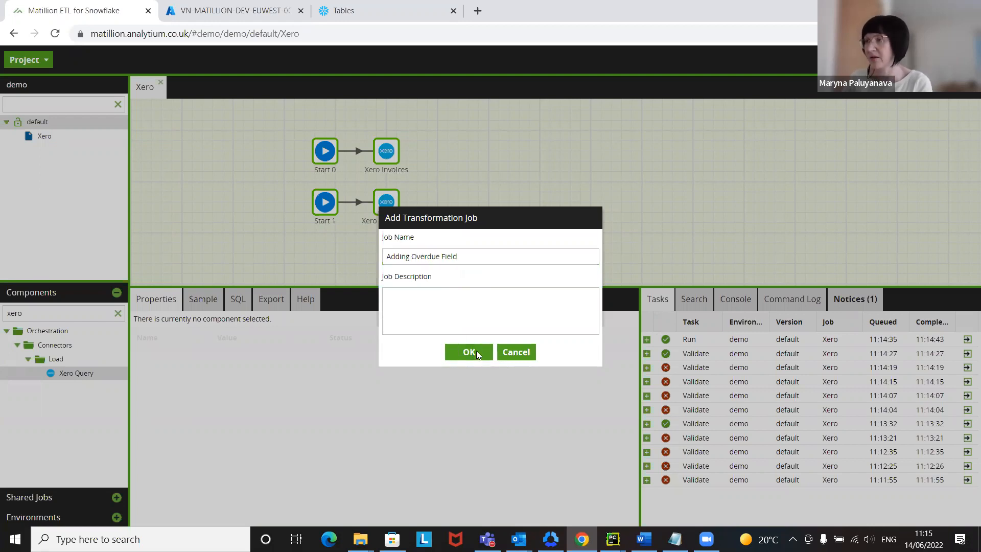
# - In the new job, place a Table Input component on the canvas
pyautogui.click(465, 320)
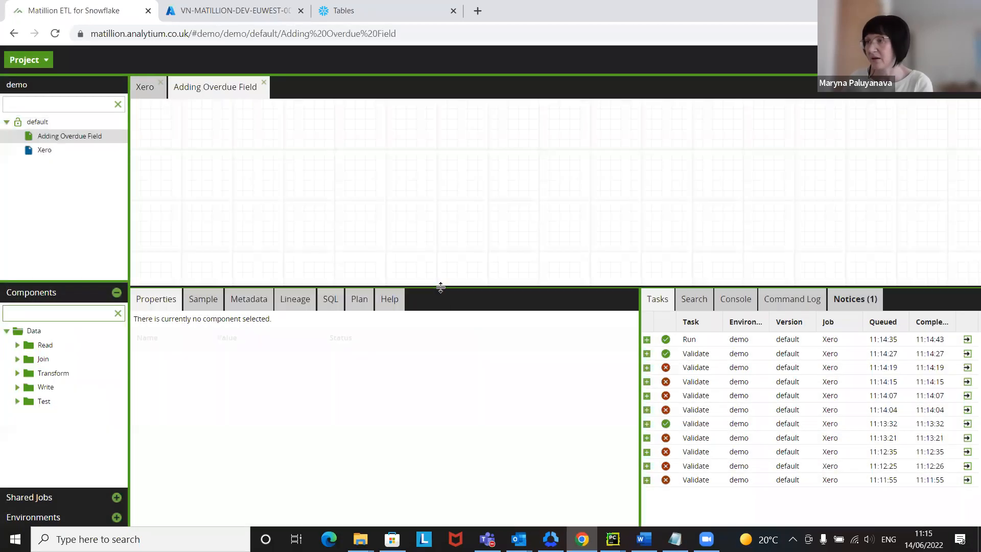
pyautogui.moveTo(74, 281); pyautogui.dragTo(77, 238)
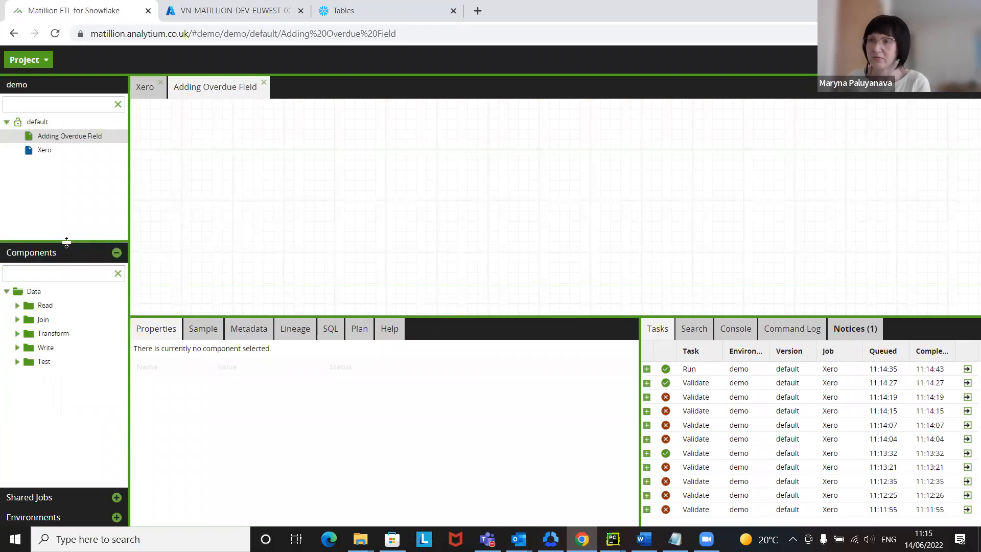
pyautogui.click(60, 273)
pyautogui.write('tab')
pyautogui.moveTo(65, 333); pyautogui.dragTo(242, 173)
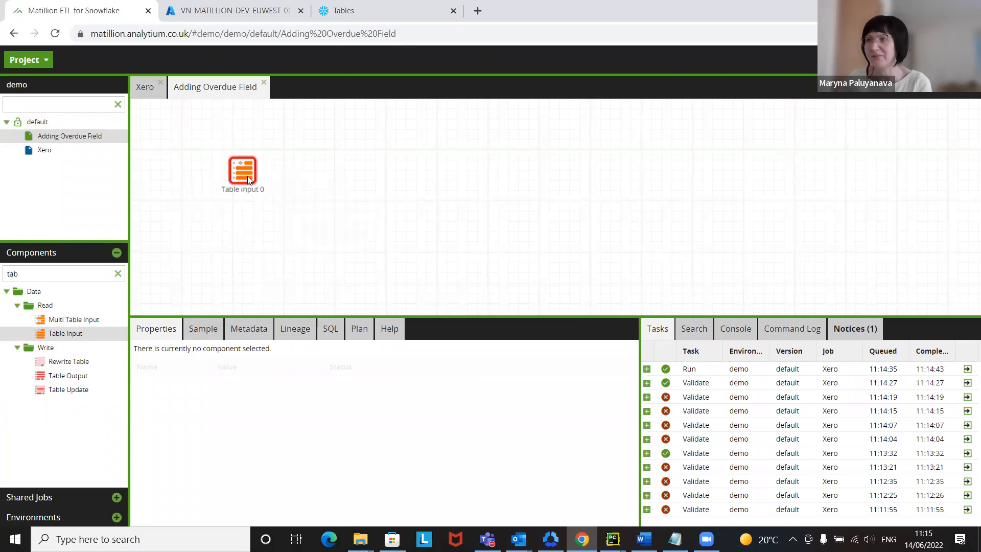
# - Rename the Table Input 0 component to Invoices
pyautogui.click(307, 384)
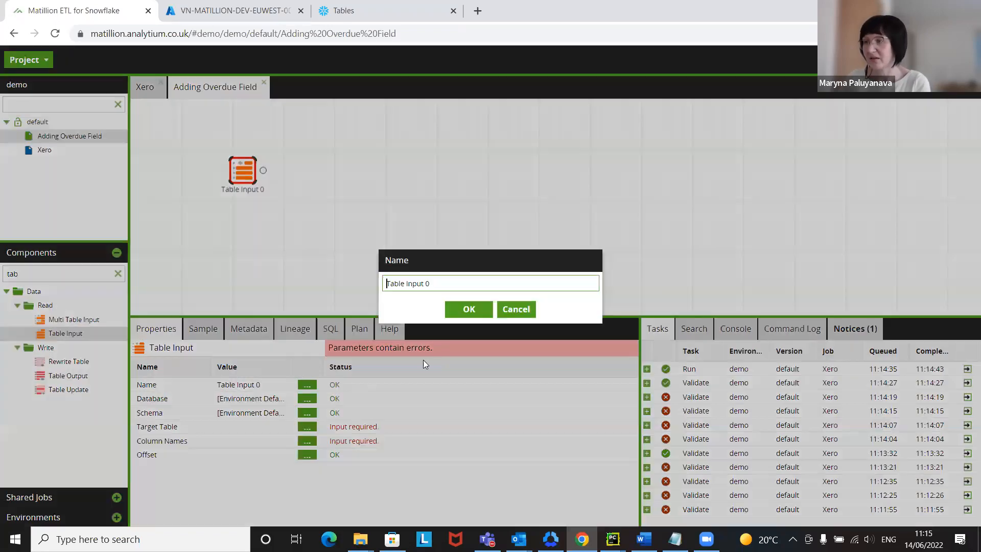
pyautogui.moveTo(431, 284); pyautogui.dragTo(369, 288)
pyautogui.press('BackSpace')
pyautogui.write('Invoices')
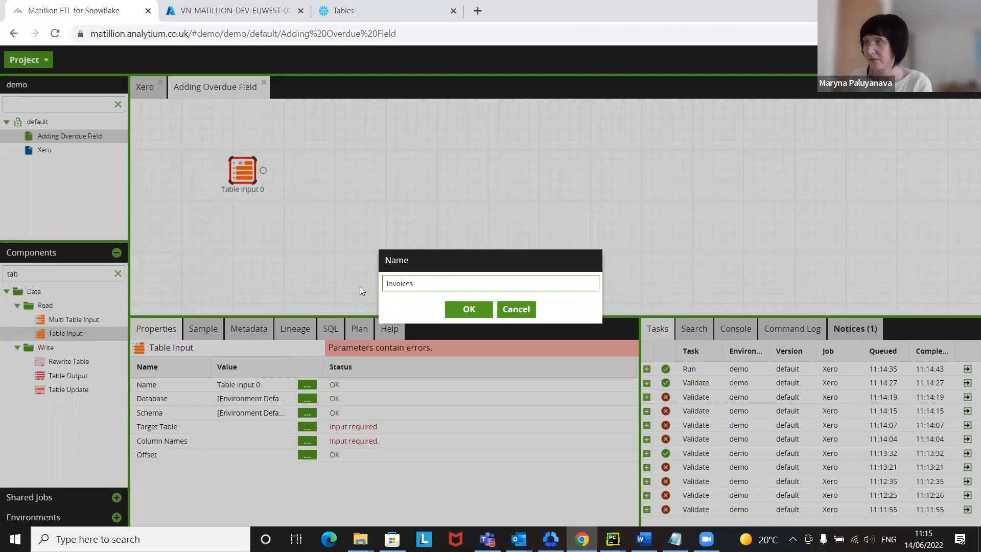
pyautogui.click(457, 309)
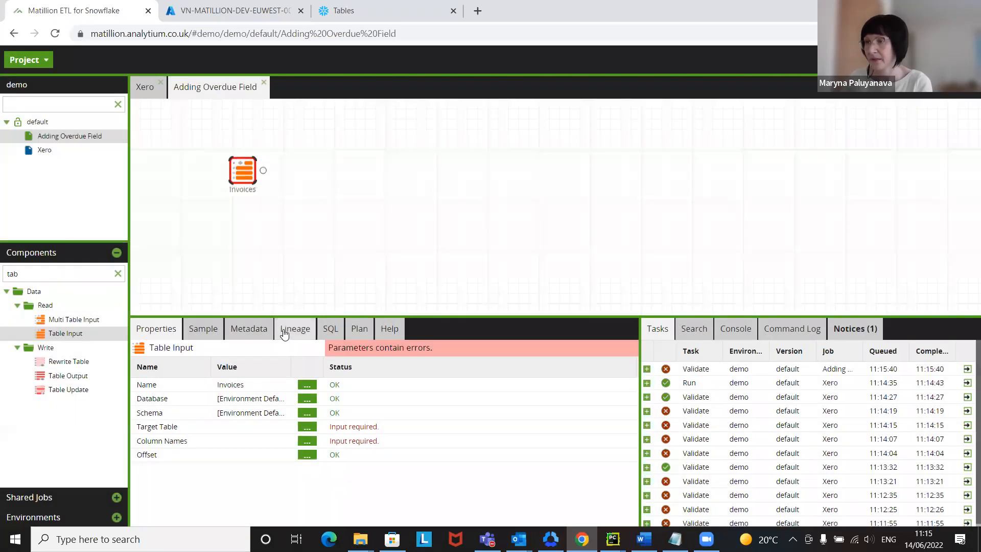
# - Make Invoices read all columns from the xeroInvoices table
pyautogui.click(306, 428)
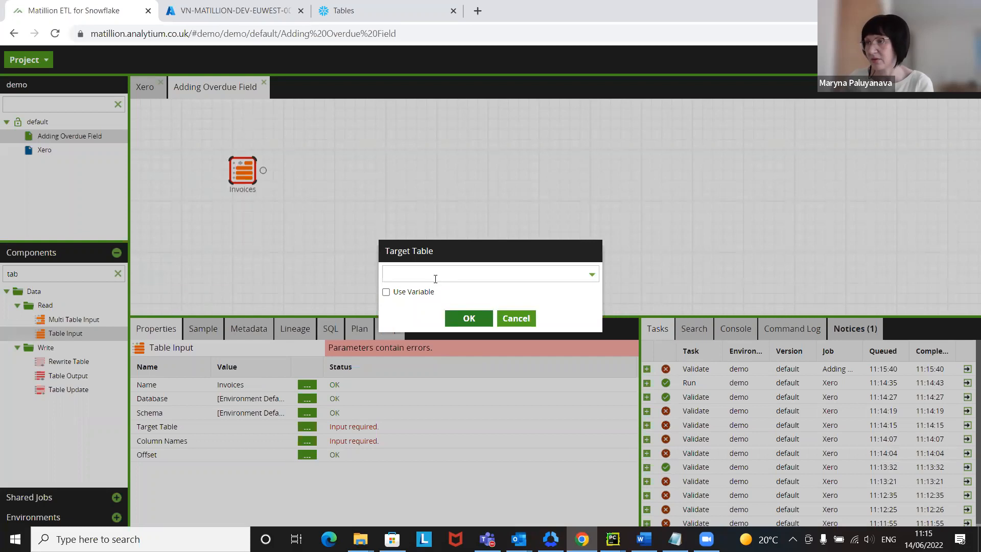
pyautogui.click(435, 277)
pyautogui.write('xeroInvoices')
pyautogui.click(436, 290)
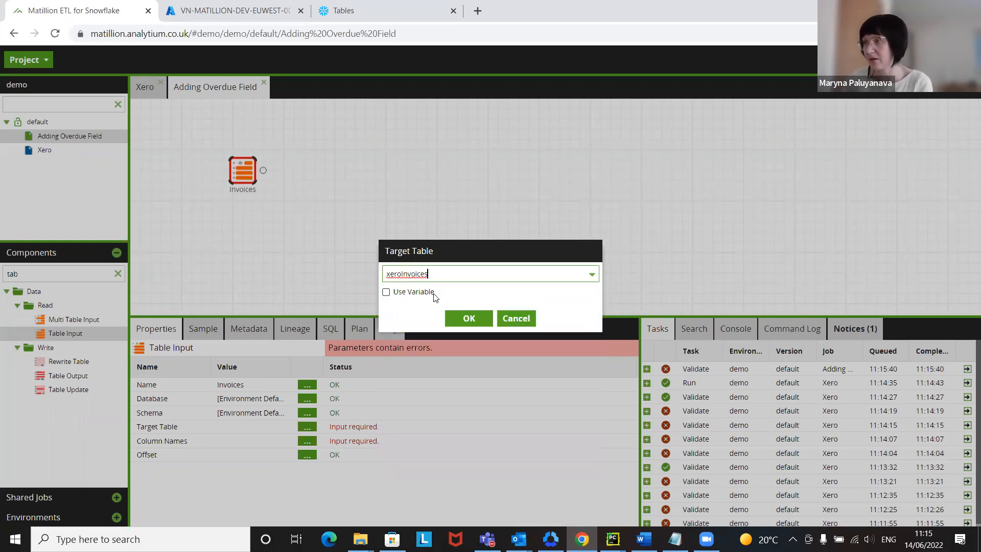
pyautogui.click(474, 317)
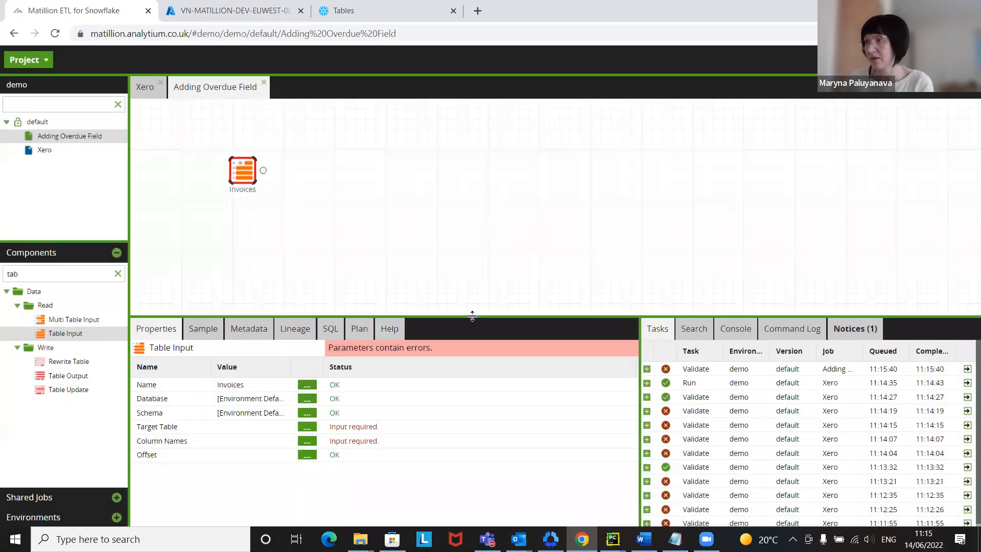
pyautogui.click(307, 440)
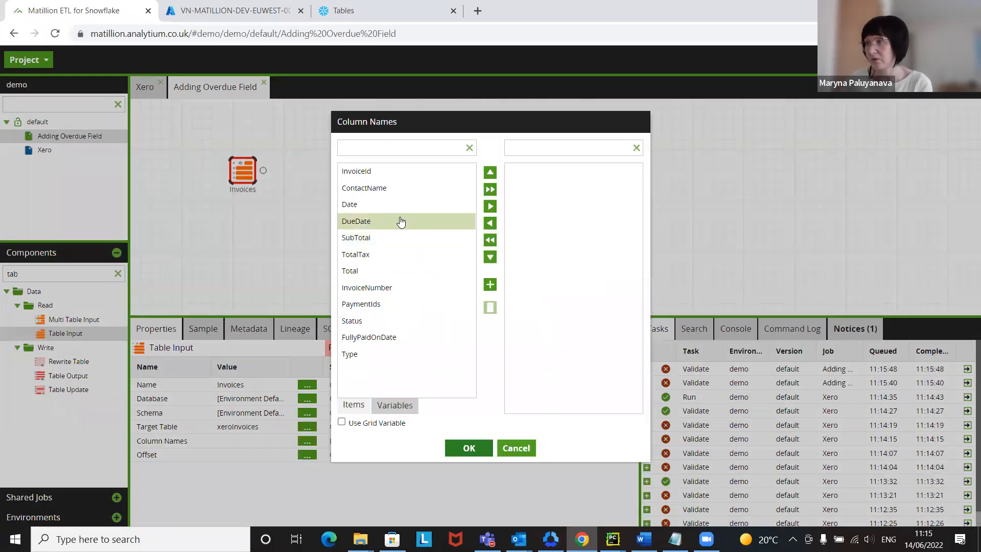
pyautogui.click(490, 189)
pyautogui.click(468, 449)
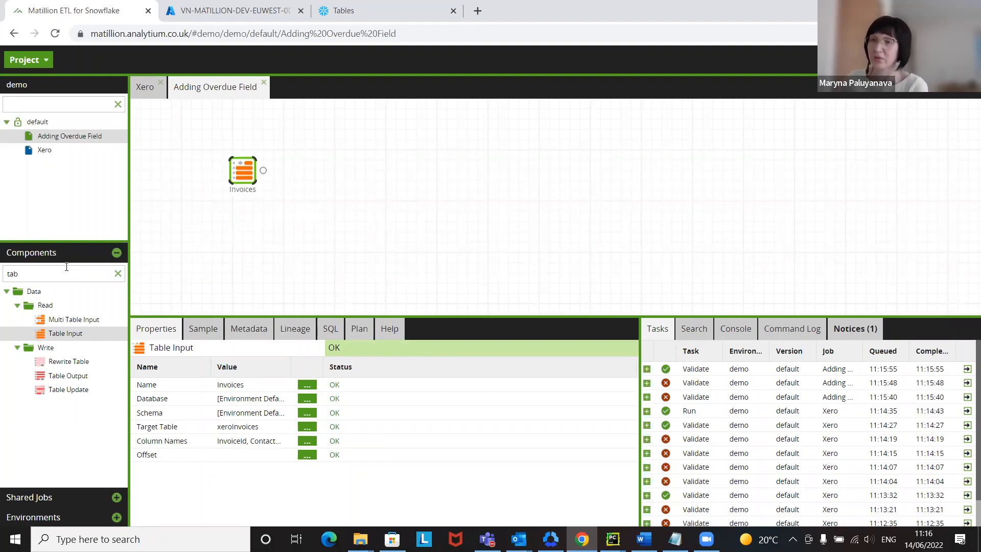
# - Place a Filter component connected after Invoices
pyautogui.moveTo(46, 278); pyautogui.dragTo(5, 273)
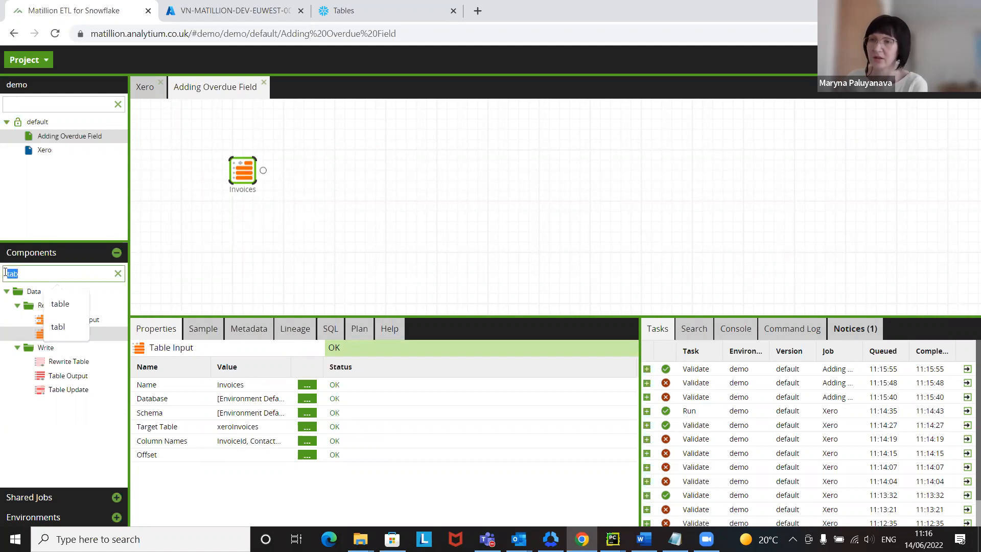
pyautogui.write('fil')
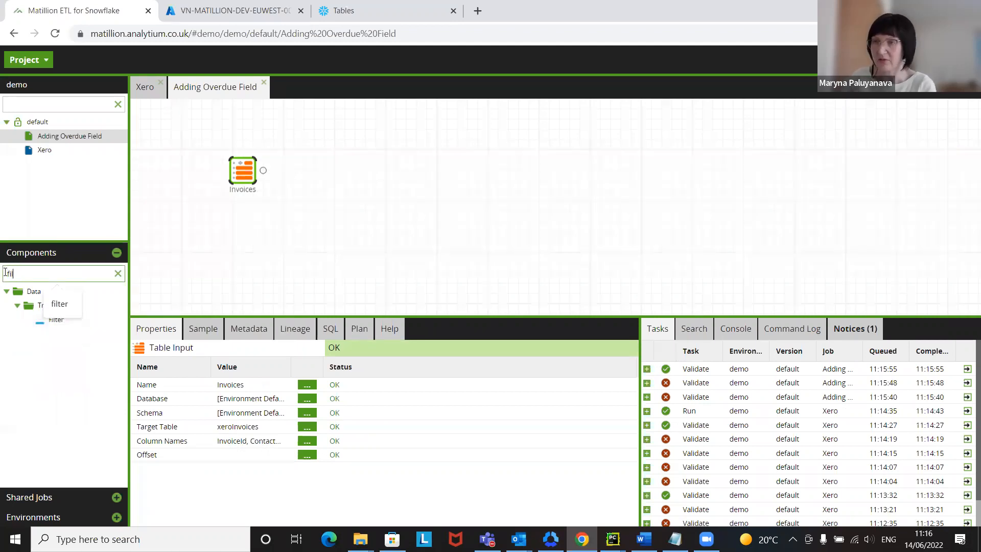
pyautogui.moveTo(60, 322); pyautogui.dragTo(305, 179)
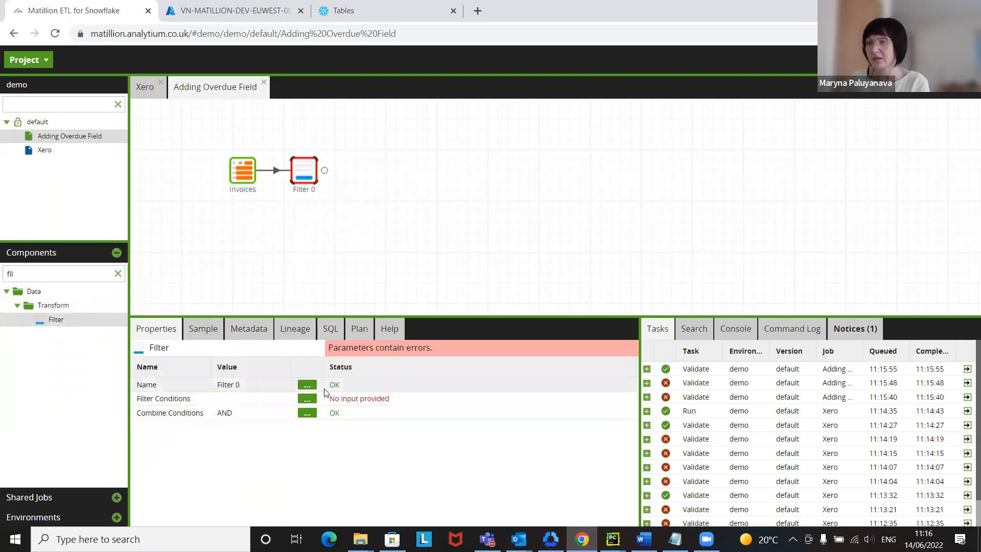
# - Give the filter the condition Status, Not, Equal to, DELETED
pyautogui.click(307, 399)
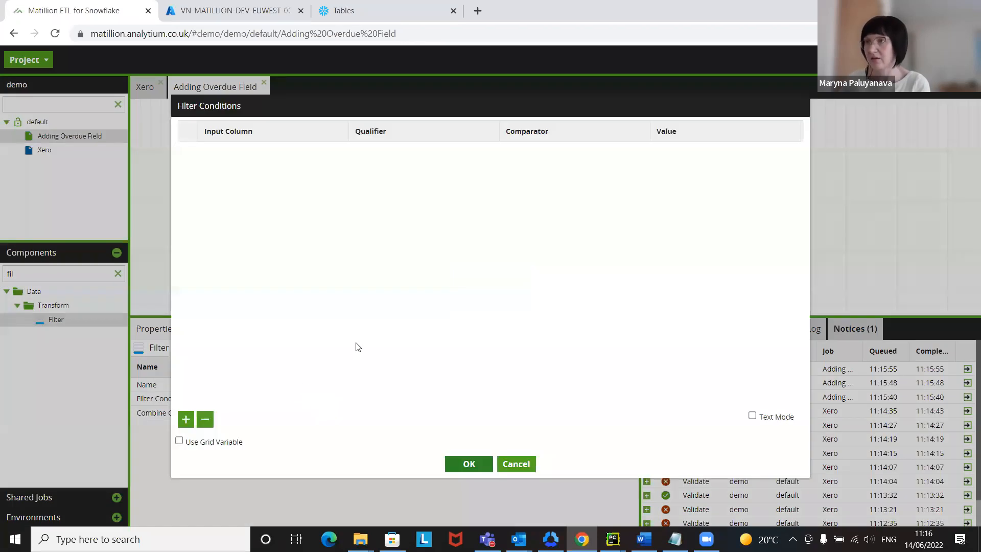
pyautogui.click(186, 419)
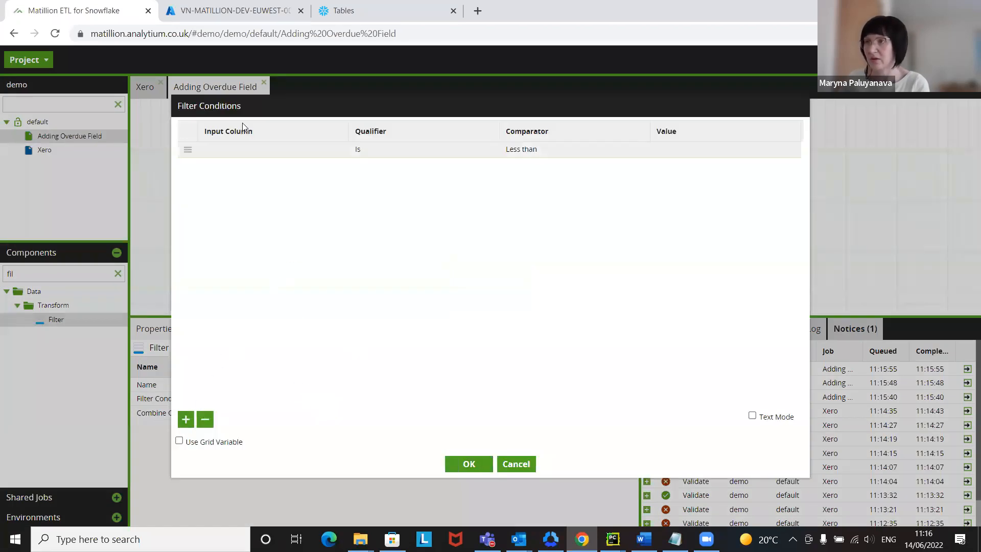
pyautogui.click(238, 150)
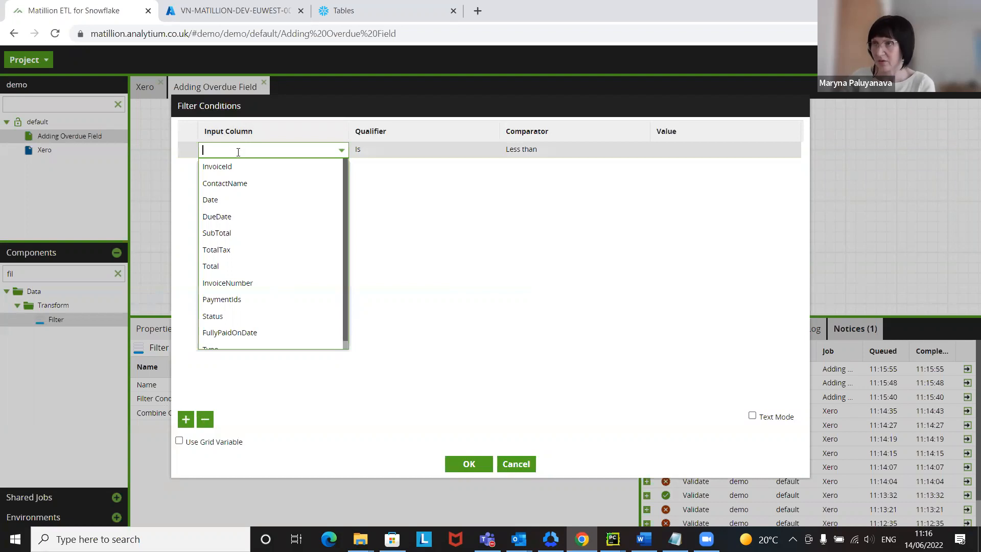
pyautogui.write('status')
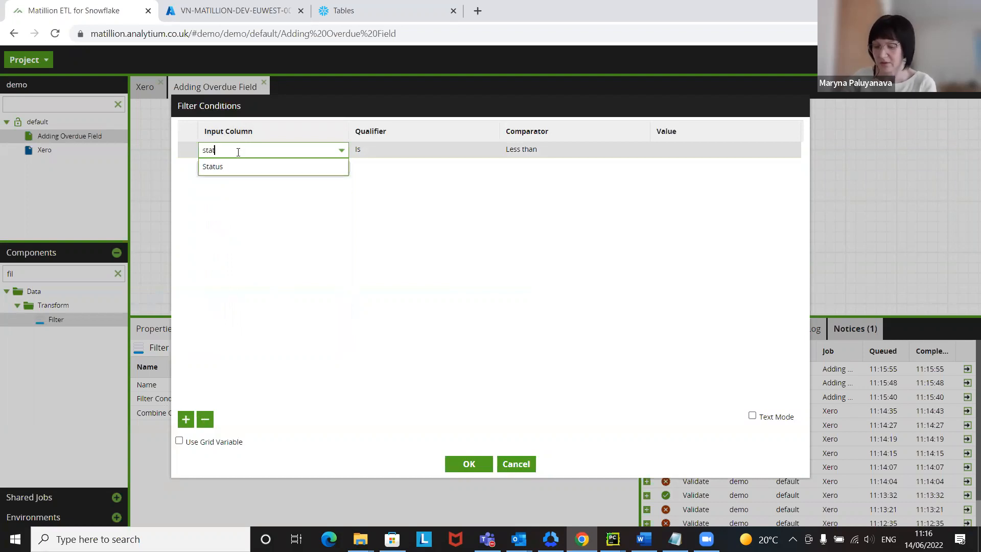
pyautogui.click(241, 165)
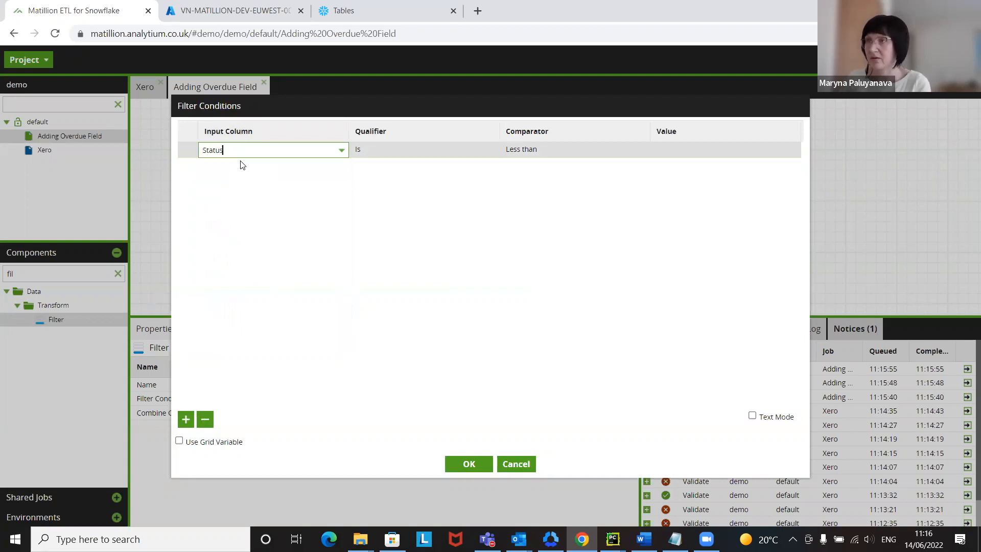
pyautogui.click(400, 152)
pyautogui.click(401, 180)
pyautogui.click(530, 157)
pyautogui.click(532, 197)
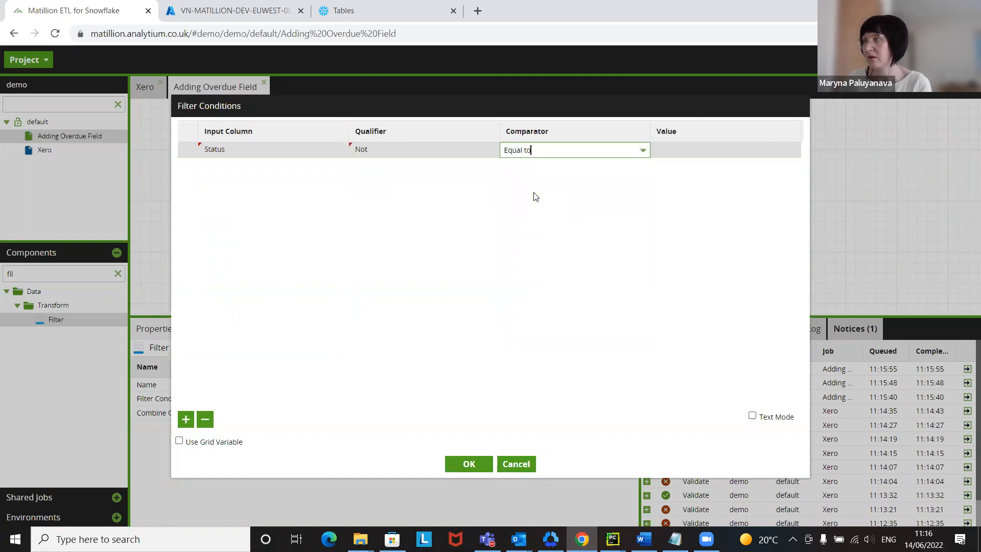
pyautogui.click(667, 148)
pyautogui.write('DELETED')
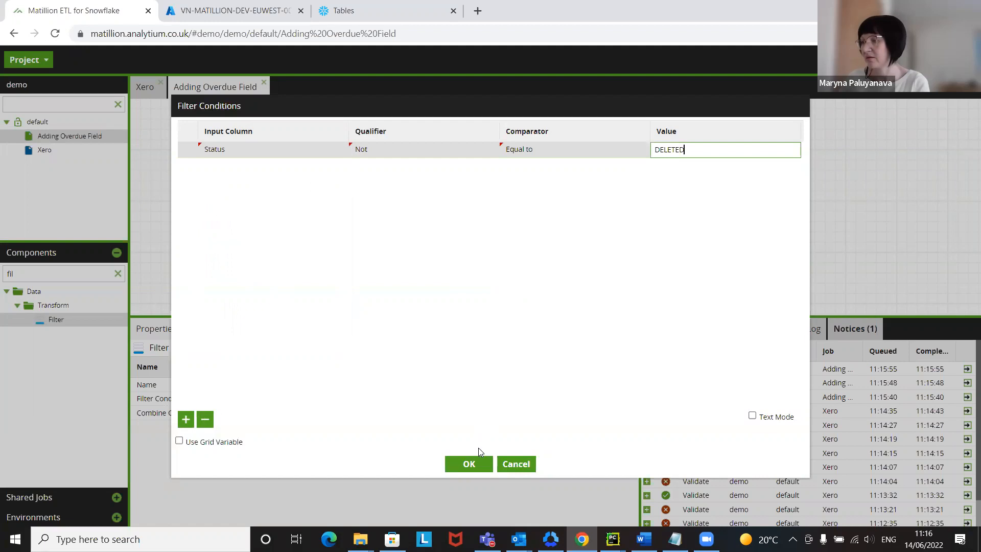
pyautogui.click(469, 462)
pyautogui.click(388, 254)
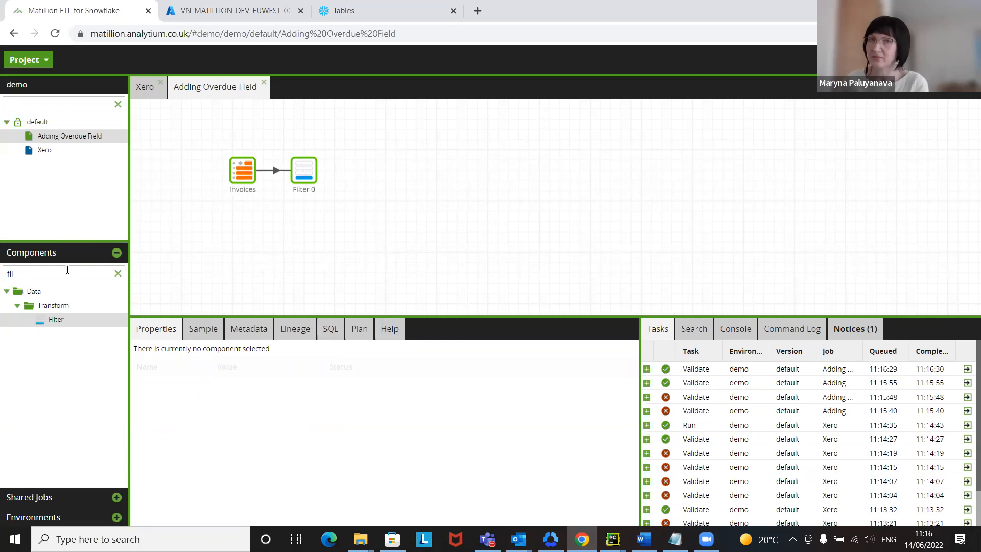
# - Place a second Table Input below Invoices and name it Table Payments
pyautogui.moveTo(25, 277); pyautogui.dragTo(5, 274)
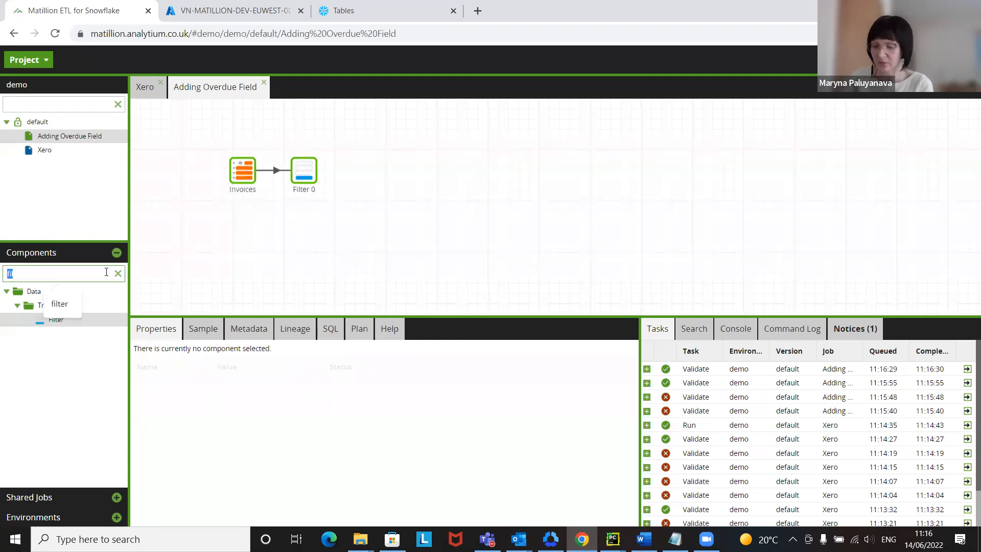
pyautogui.write('tabl')
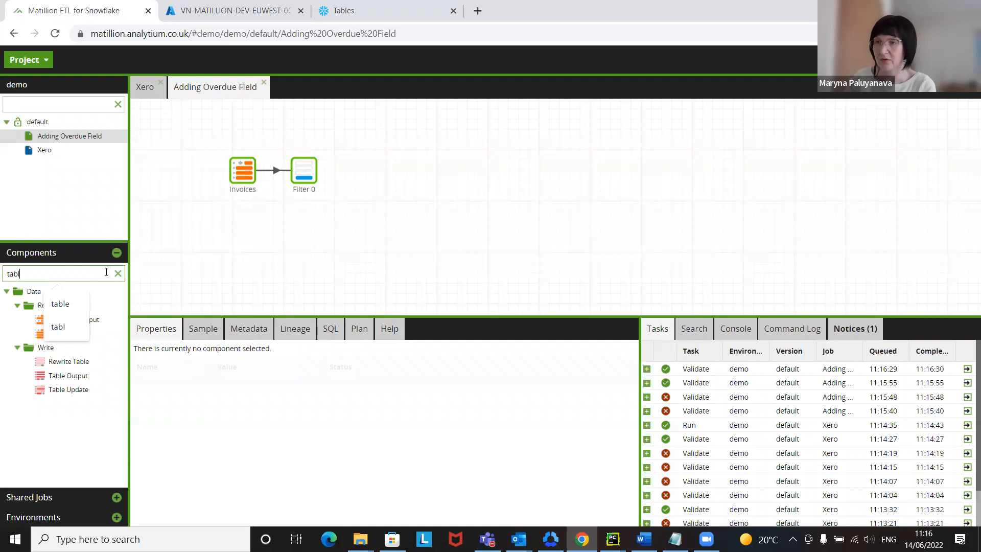
pyautogui.moveTo(65, 333); pyautogui.dragTo(244, 239)
pyautogui.moveTo(435, 283); pyautogui.dragTo(406, 286)
pyautogui.write('n')
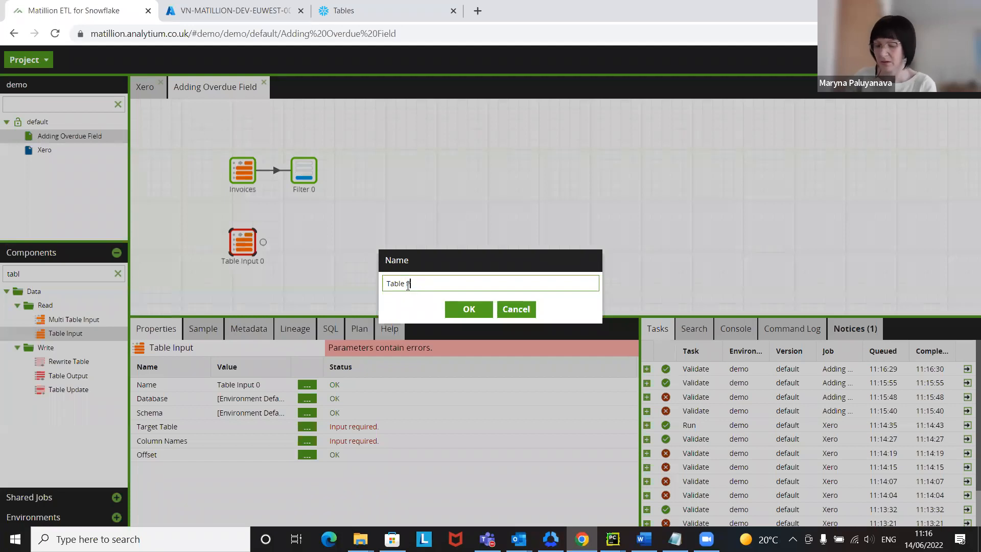
pyautogui.write('ayments')
pyautogui.click(454, 308)
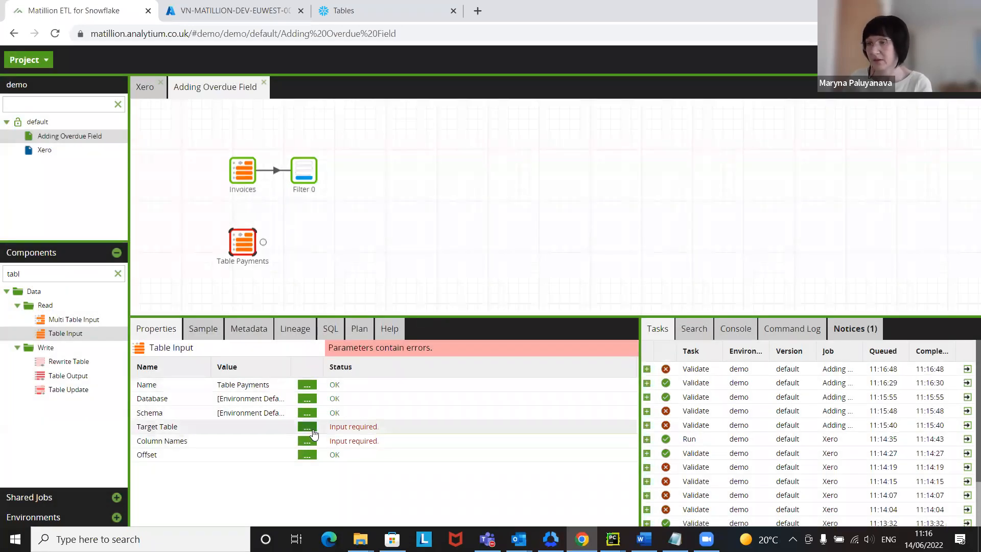
# - Make Table Payments read all columns from the xeroPayments table
pyautogui.click(308, 427)
pyautogui.click(411, 271)
pyautogui.write('xeroPayments')
pyautogui.click(411, 290)
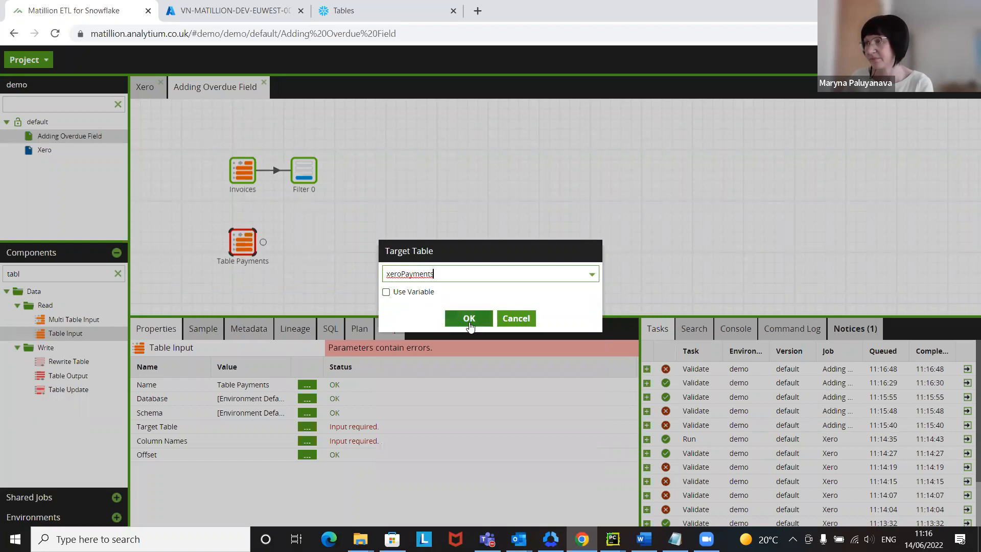
pyautogui.click(464, 317)
pyautogui.click(308, 442)
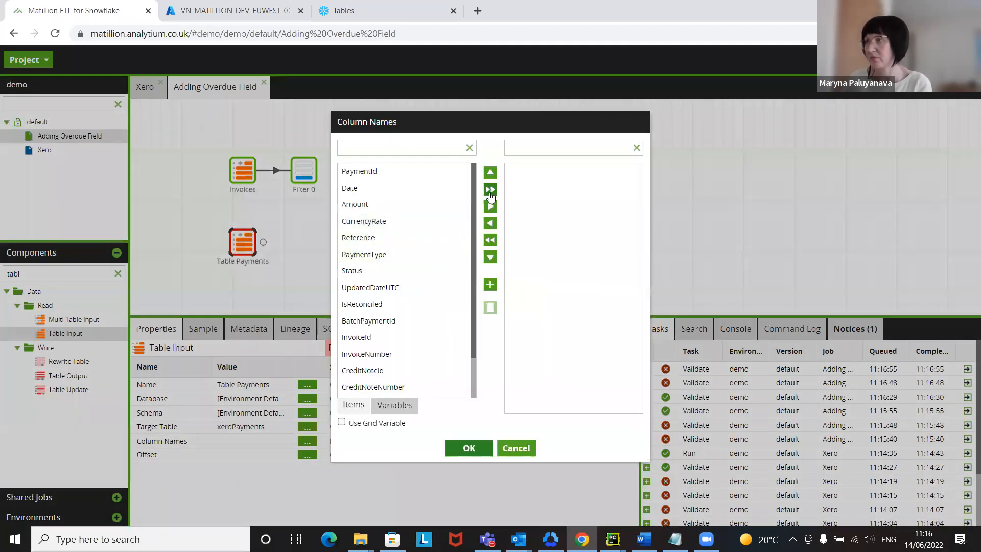
pyautogui.click(490, 189)
pyautogui.click(479, 447)
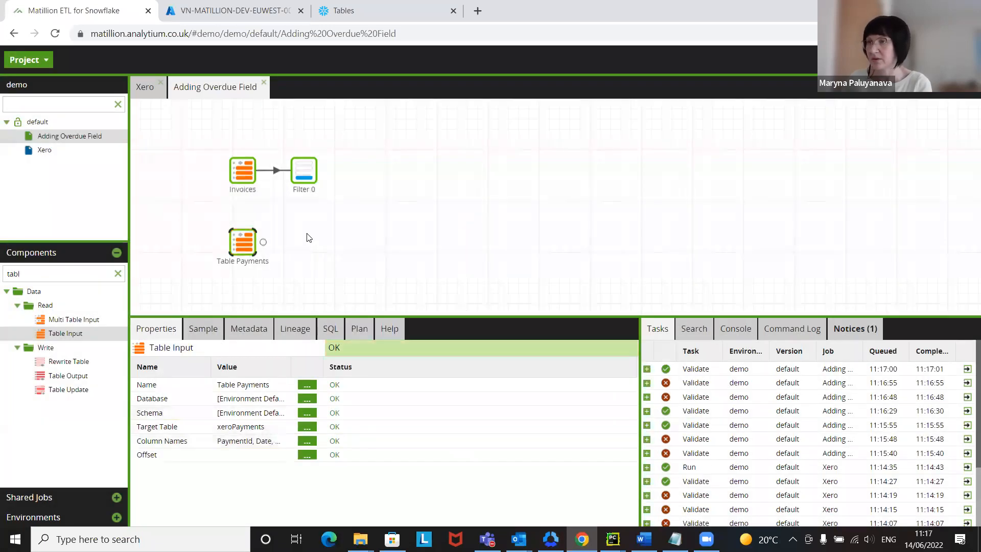
# - Add a Filter component connected after Table Payments
pyautogui.doubleClick(5, 274)
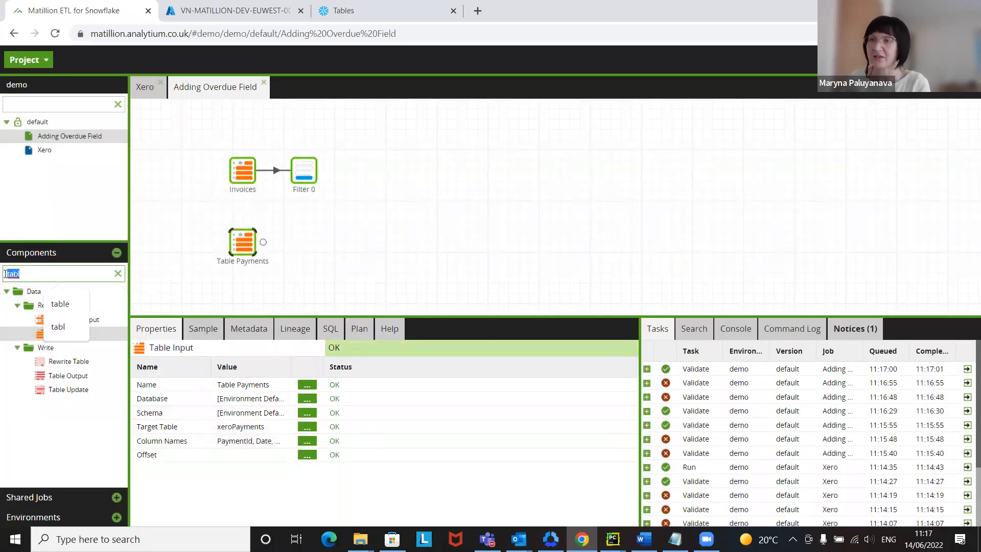
pyautogui.write('f')
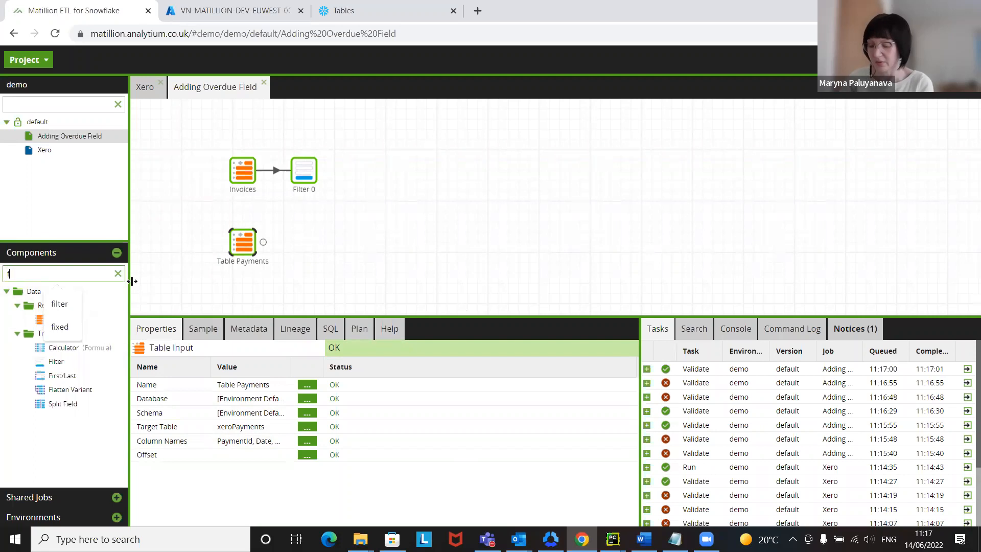
pyautogui.write('ilte')
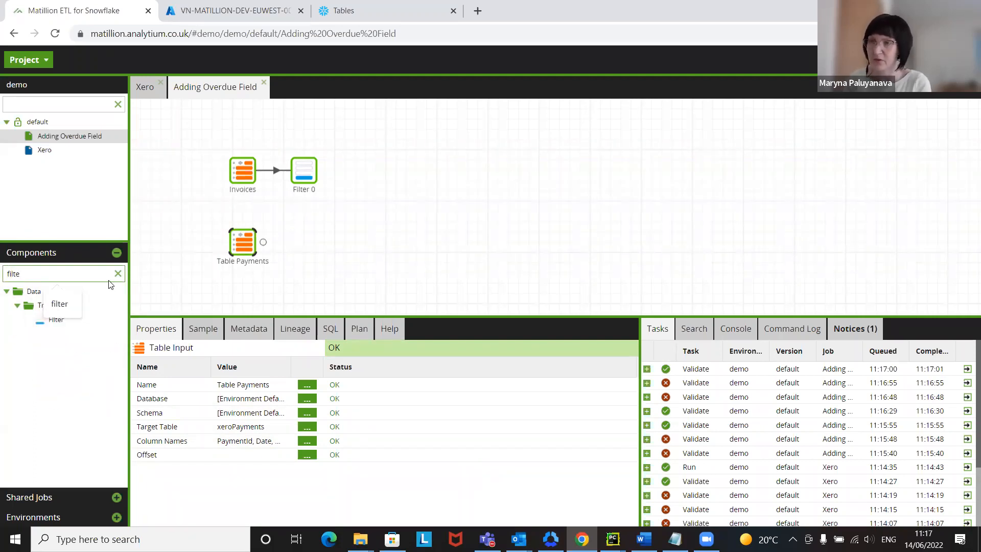
pyautogui.moveTo(56, 326); pyautogui.dragTo(299, 242)
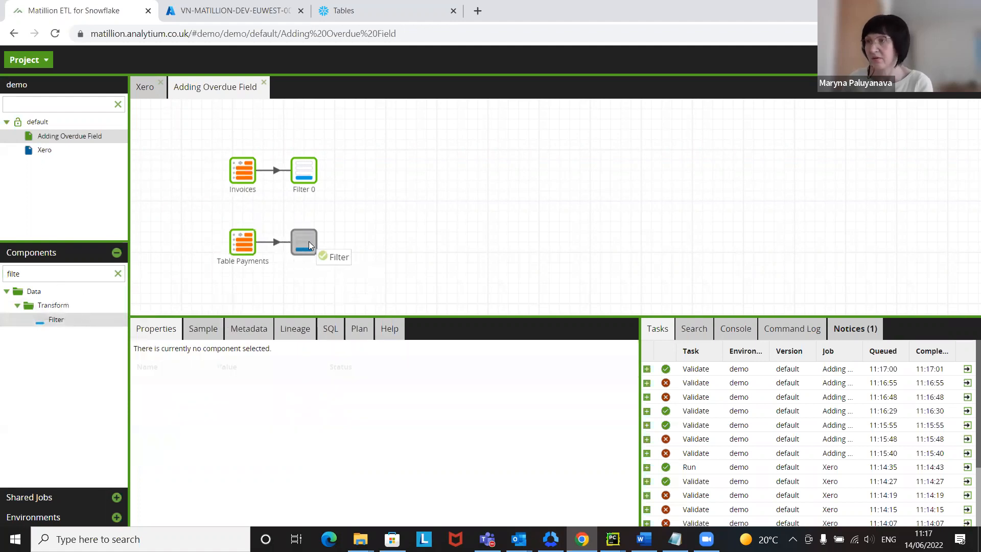
# - Set the new filter's condition to Status, Not, Equal to, DELETED
pyautogui.click(306, 398)
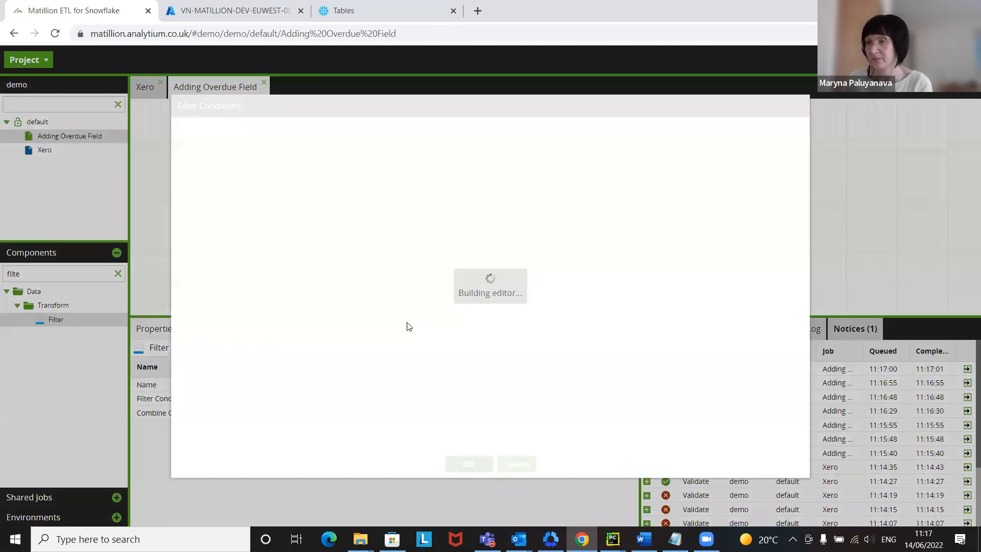
pyautogui.click(185, 419)
pyautogui.click(246, 150)
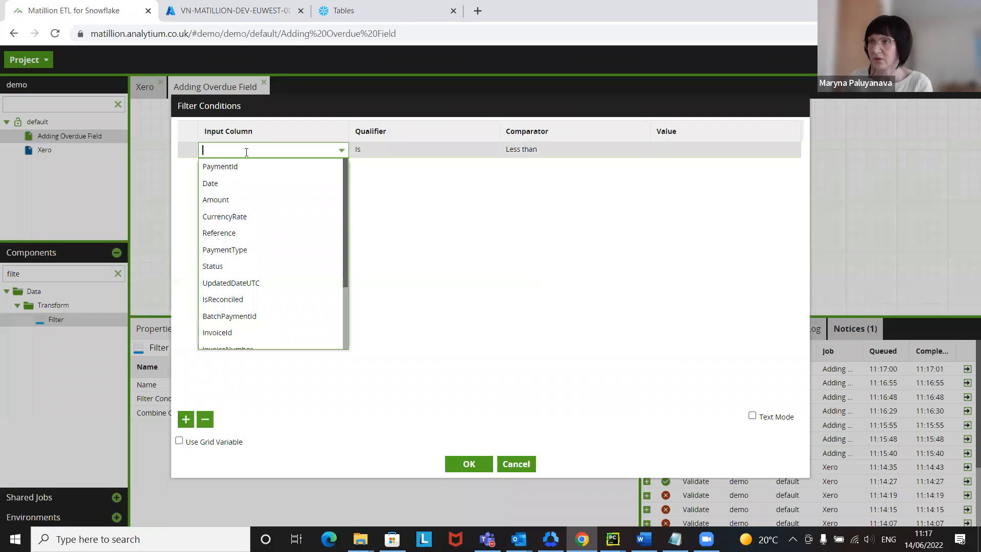
pyautogui.write('stat')
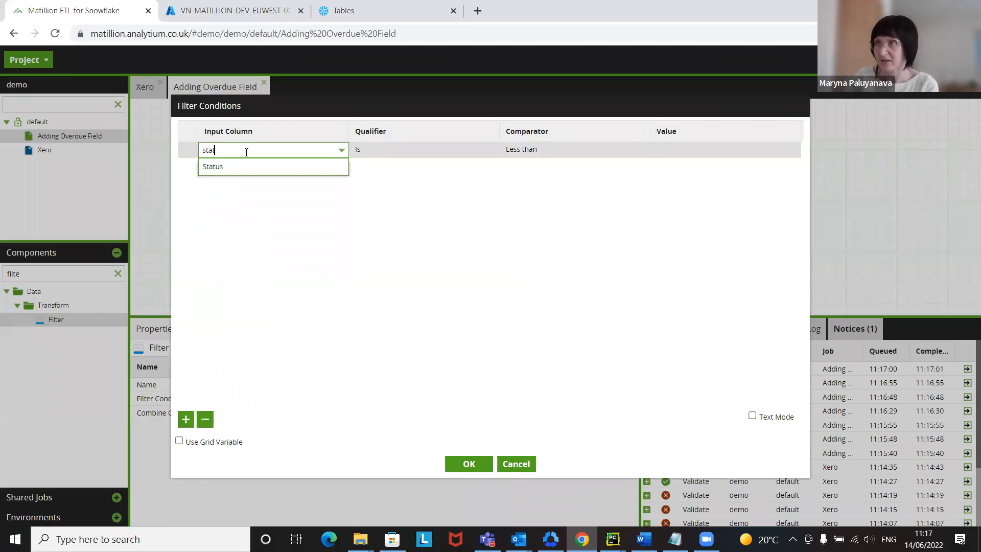
pyautogui.click(245, 167)
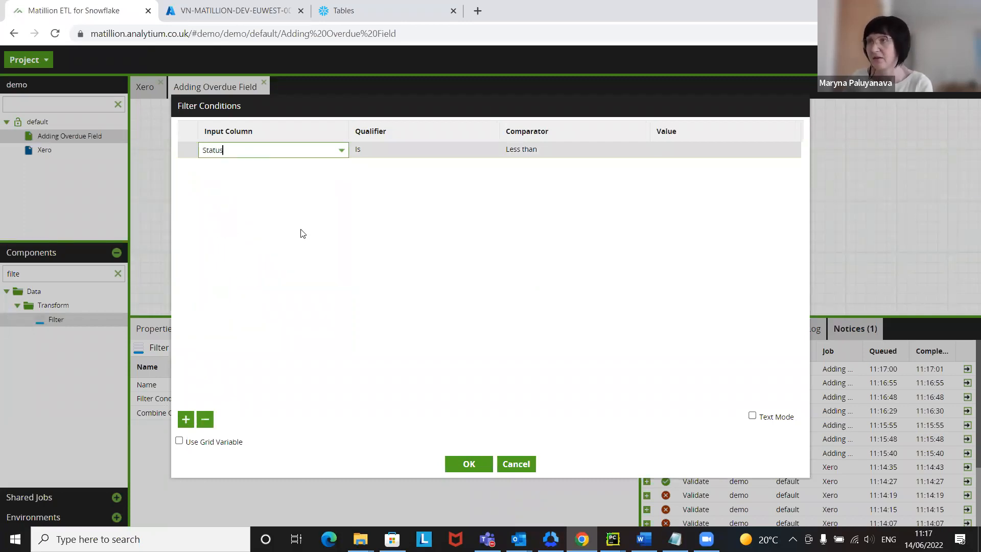
pyautogui.click(394, 153)
pyautogui.click(391, 183)
pyautogui.click(512, 150)
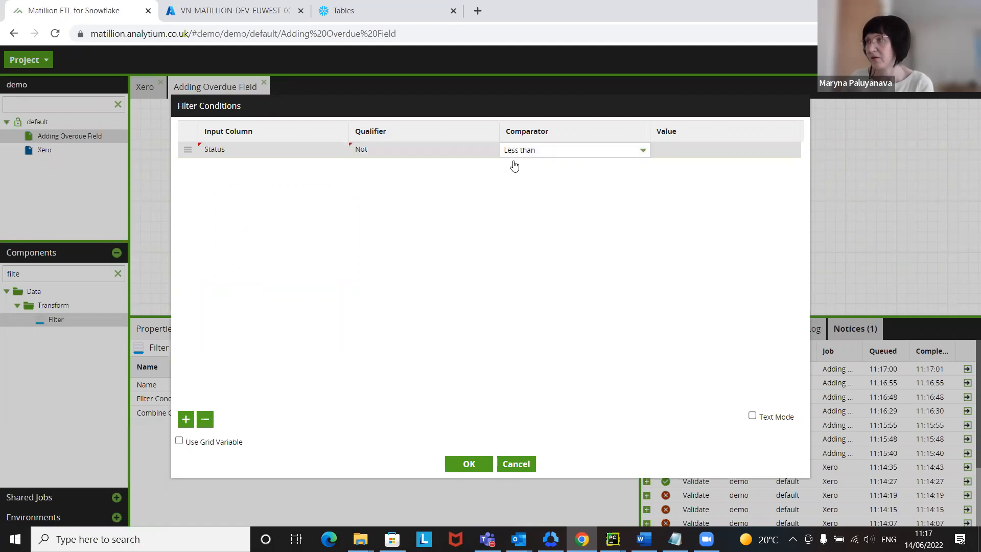
pyautogui.click(524, 200)
pyautogui.click(675, 150)
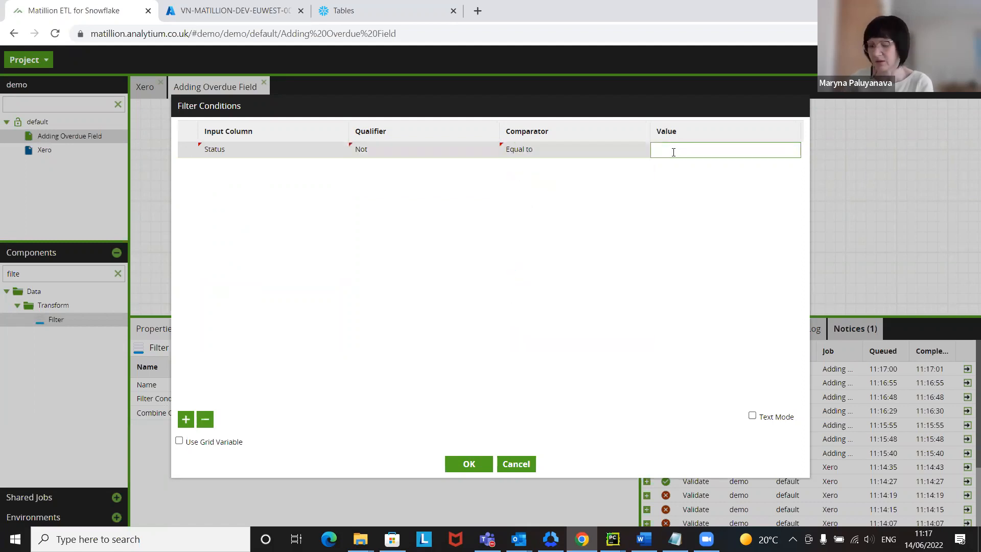
pyautogui.write('DELETED')
pyautogui.click(468, 459)
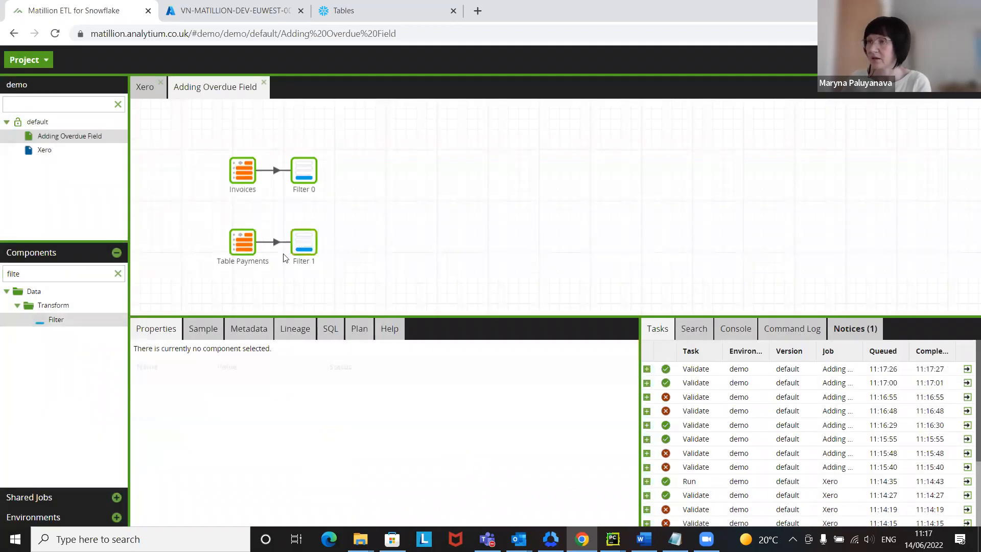
pyautogui.doubleClick(2, 273)
pyautogui.press('BackSpace')
# - Add a Join component after Filter 0 and connect Filter 1 into it
pyautogui.write('join')
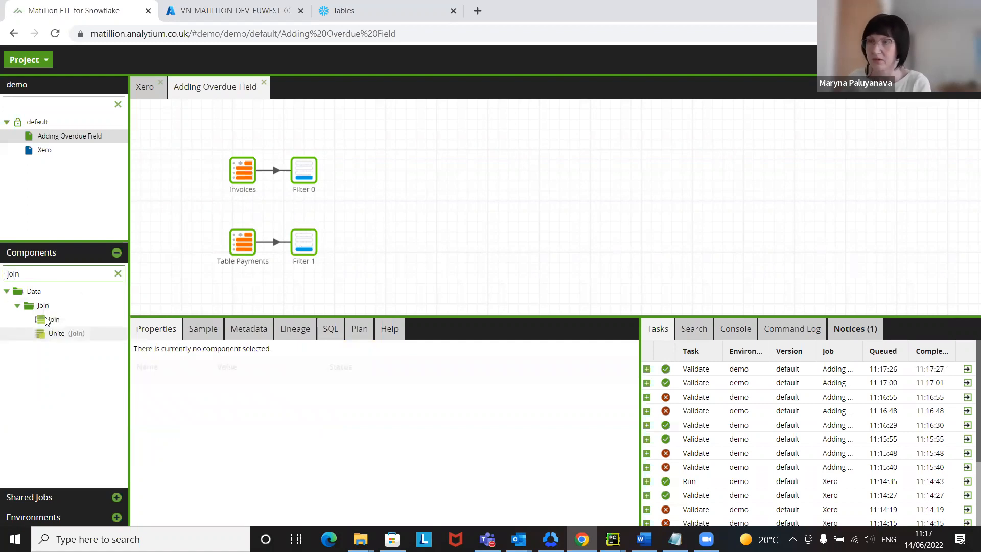
pyautogui.moveTo(88, 315); pyautogui.dragTo(385, 172)
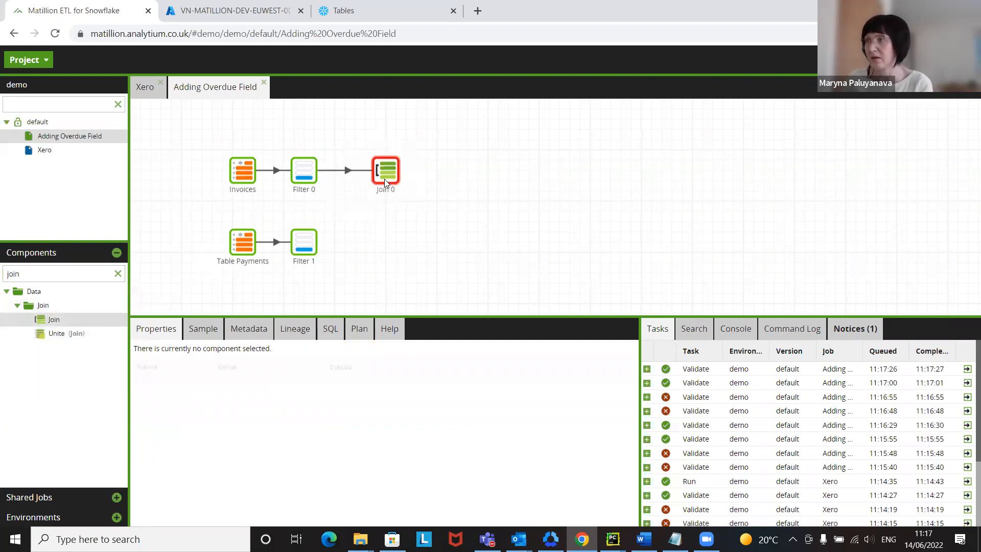
pyautogui.click(309, 241)
pyautogui.moveTo(324, 241); pyautogui.dragTo(379, 172)
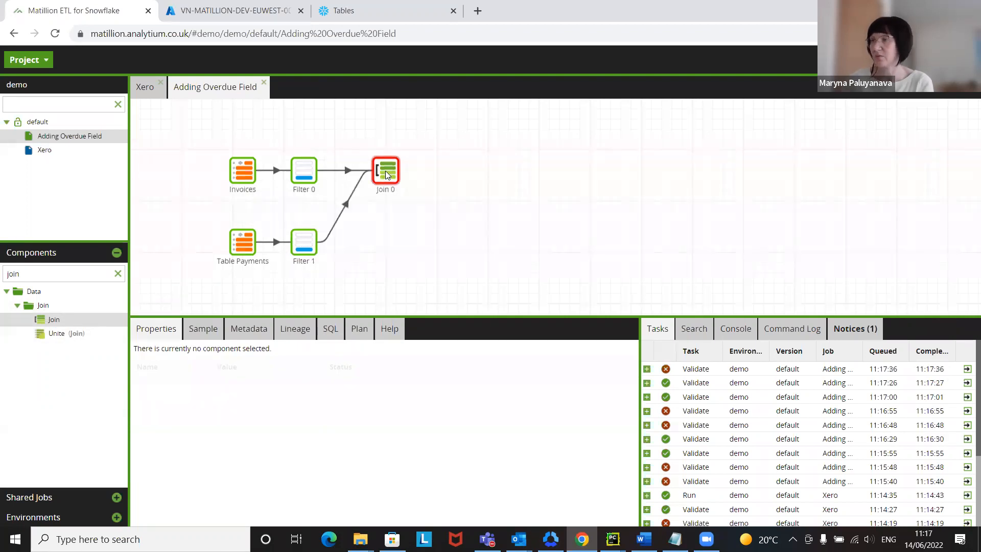
pyautogui.click(385, 170)
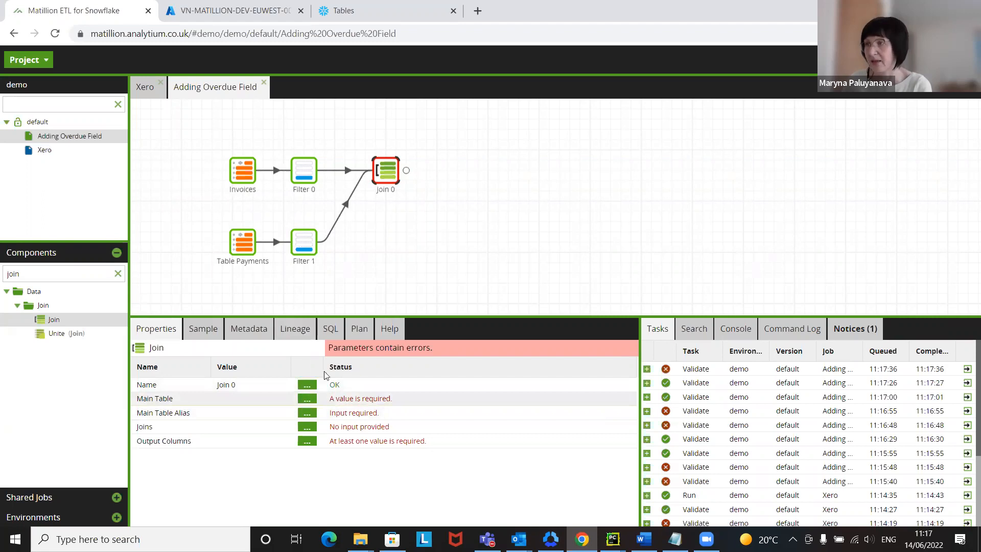
# - Set the join's main table to Filter 0 with alias i
pyautogui.click(307, 398)
pyautogui.click(400, 274)
pyautogui.click(418, 292)
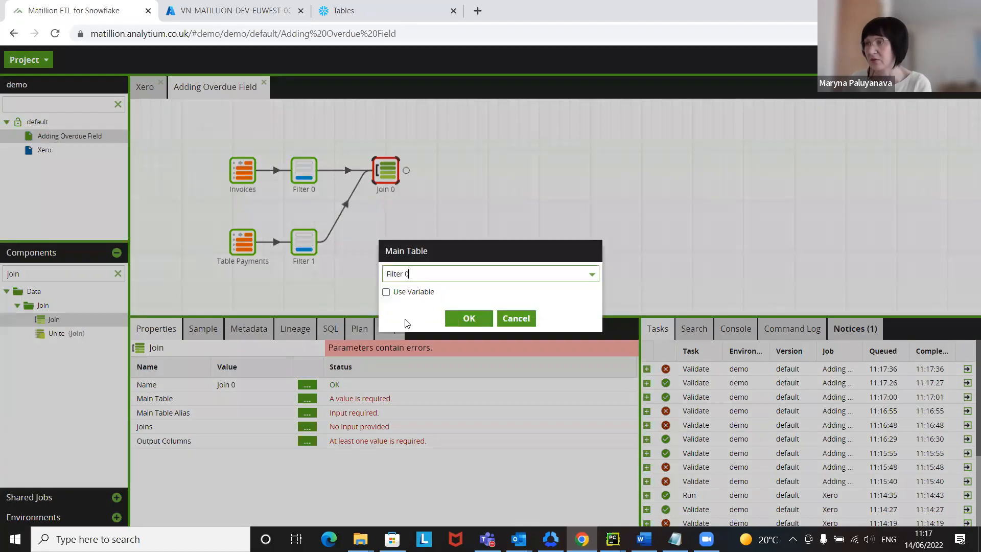
pyautogui.click(468, 318)
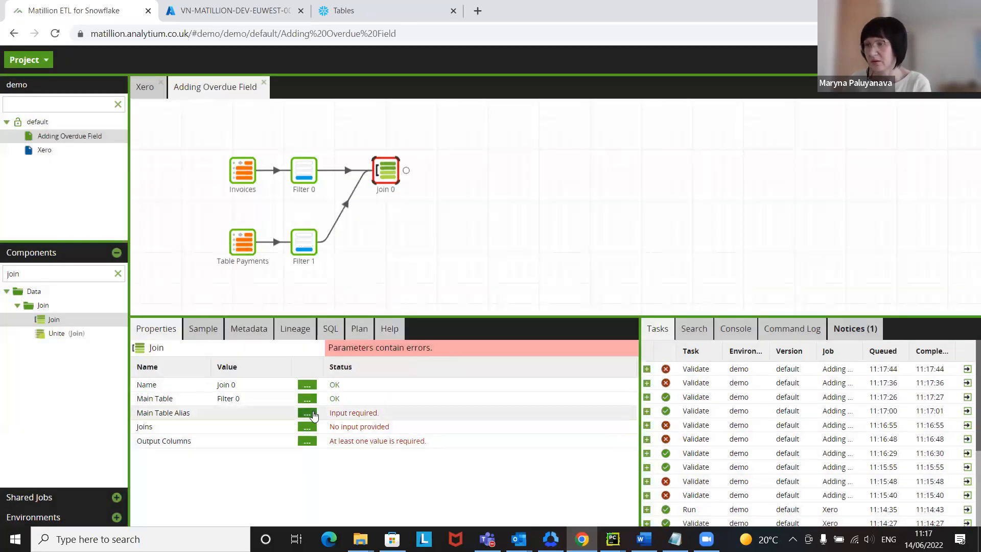
pyautogui.click(307, 414)
pyautogui.write('i')
pyautogui.press('Return')
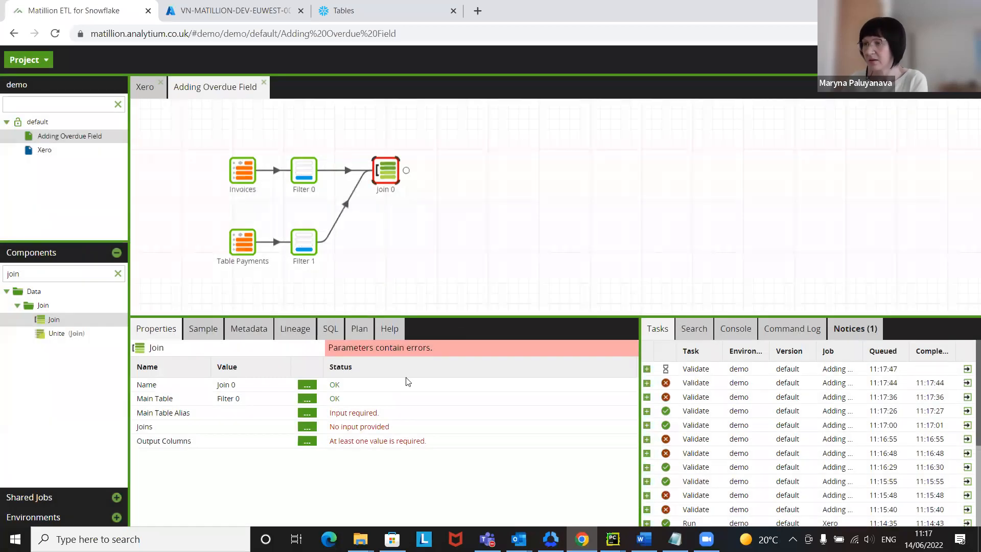
# - Add Filter 1 as a Left join with alias p
pyautogui.click(307, 427)
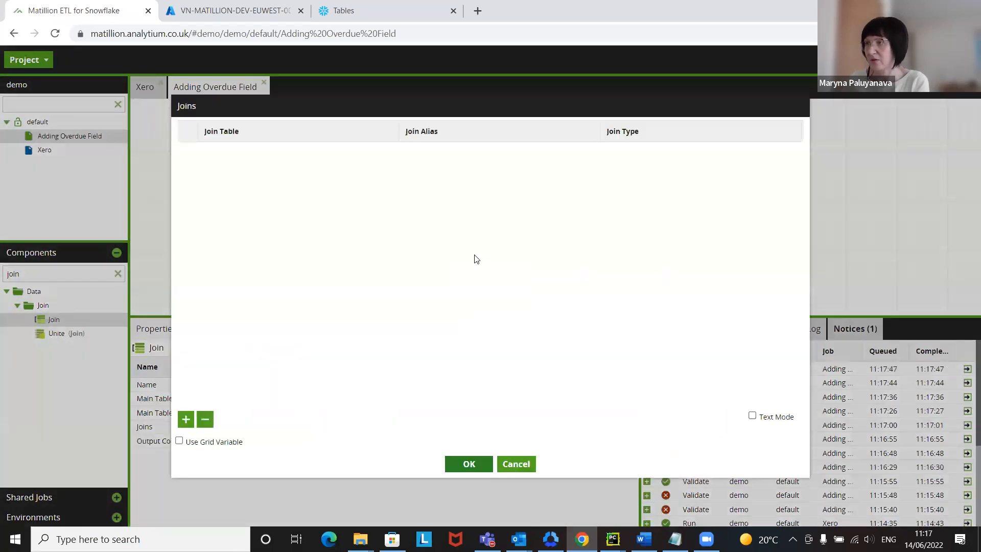
pyautogui.click(186, 419)
pyautogui.click(235, 151)
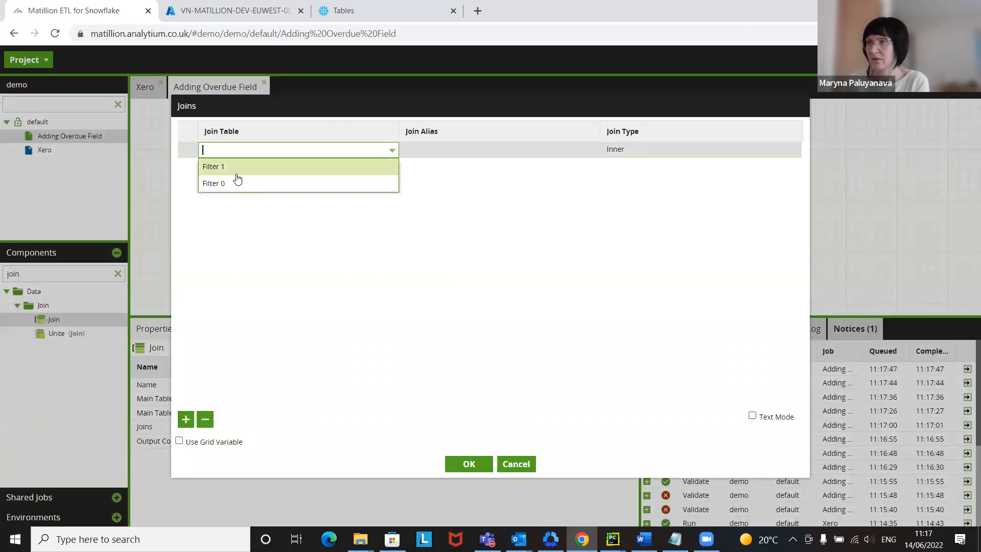
pyautogui.click(238, 168)
pyautogui.click(447, 151)
pyautogui.write('p')
pyautogui.click(688, 151)
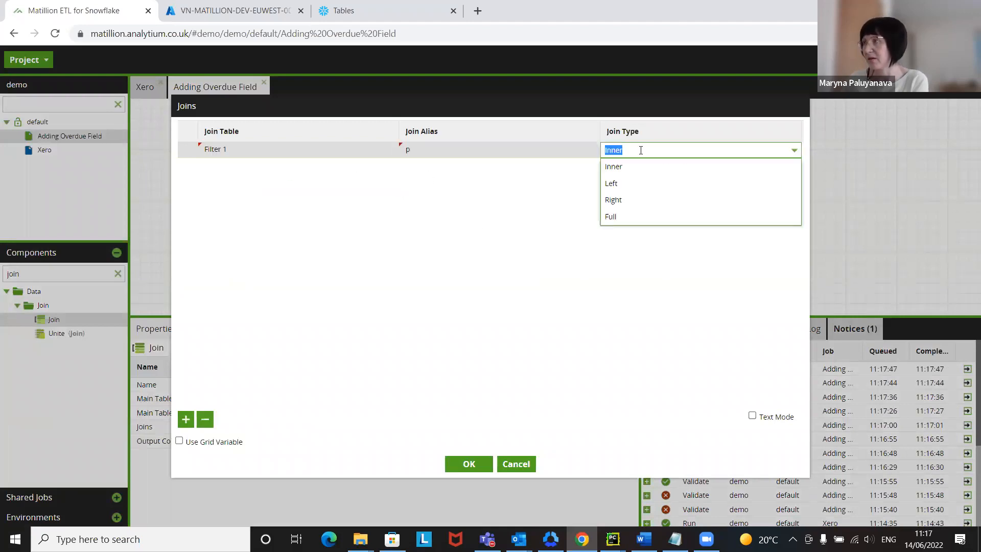
pyautogui.click(626, 185)
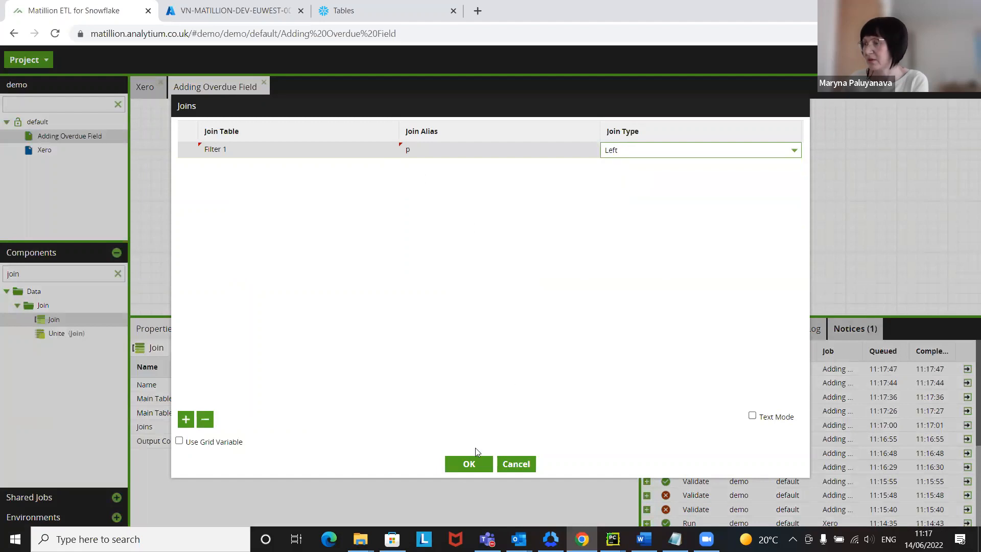
pyautogui.click(468, 463)
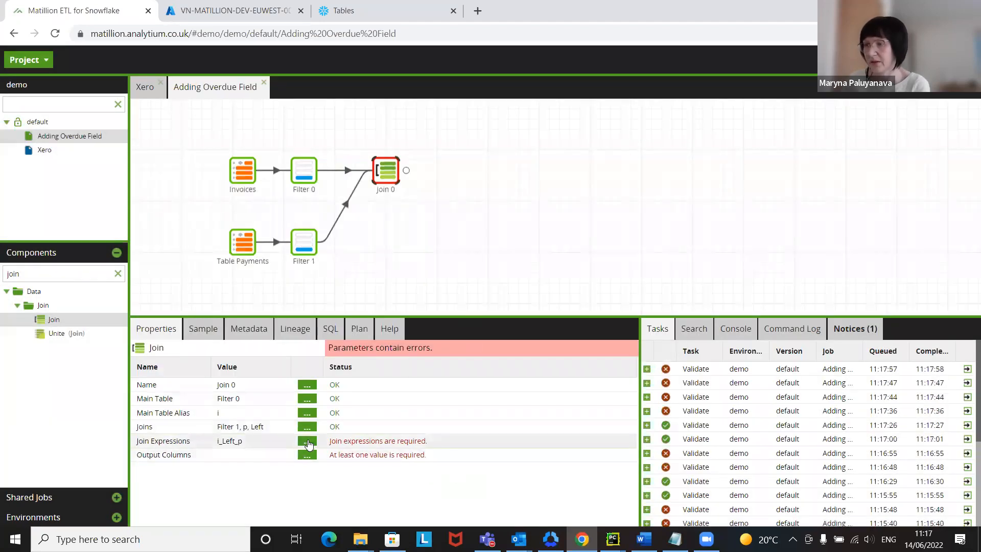
# - Set the join expression to "i"."InvoiceId" = "p"."InvoiceId"
pyautogui.click(308, 443)
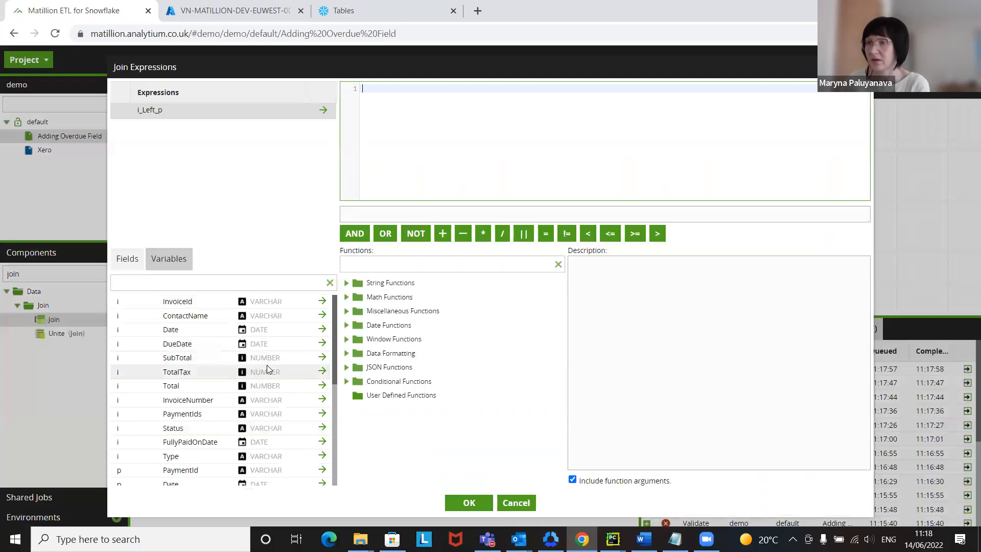
pyautogui.click(321, 302)
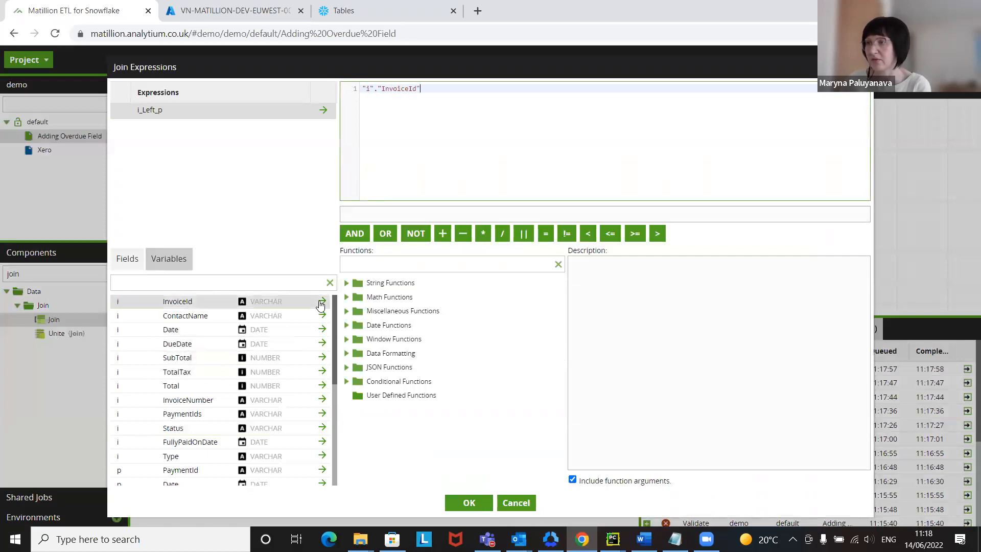
pyautogui.click(545, 234)
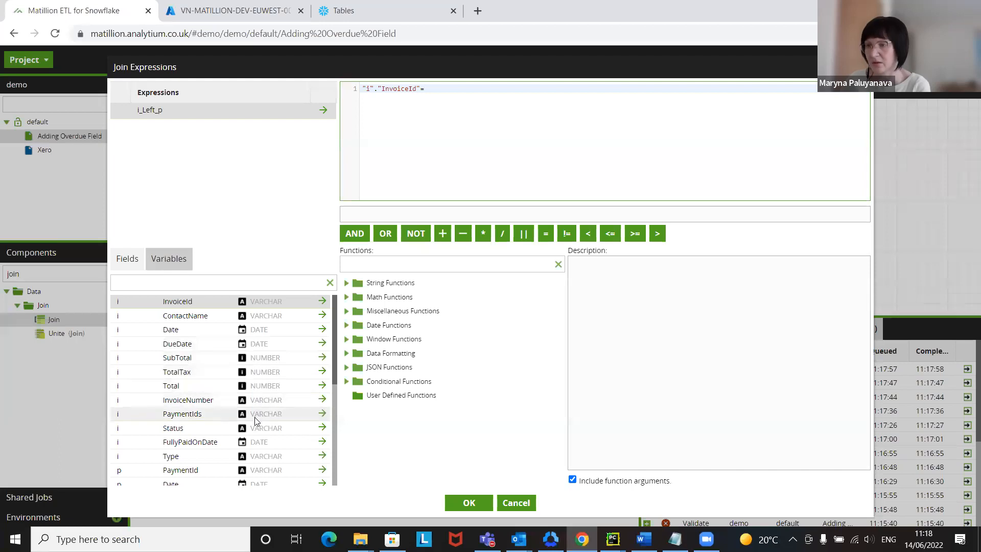
pyautogui.scroll(-4, 255, 419)
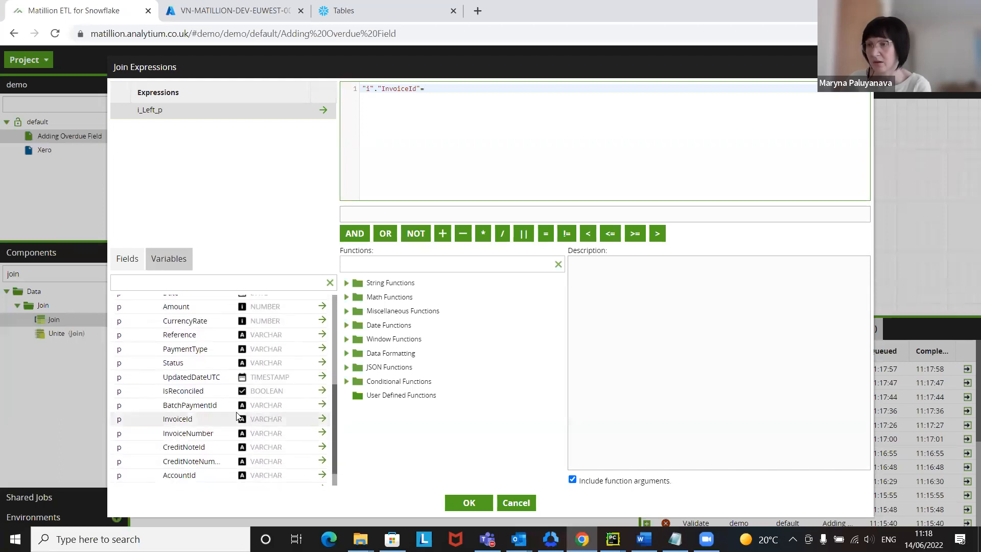
pyautogui.click(322, 419)
pyautogui.click(468, 502)
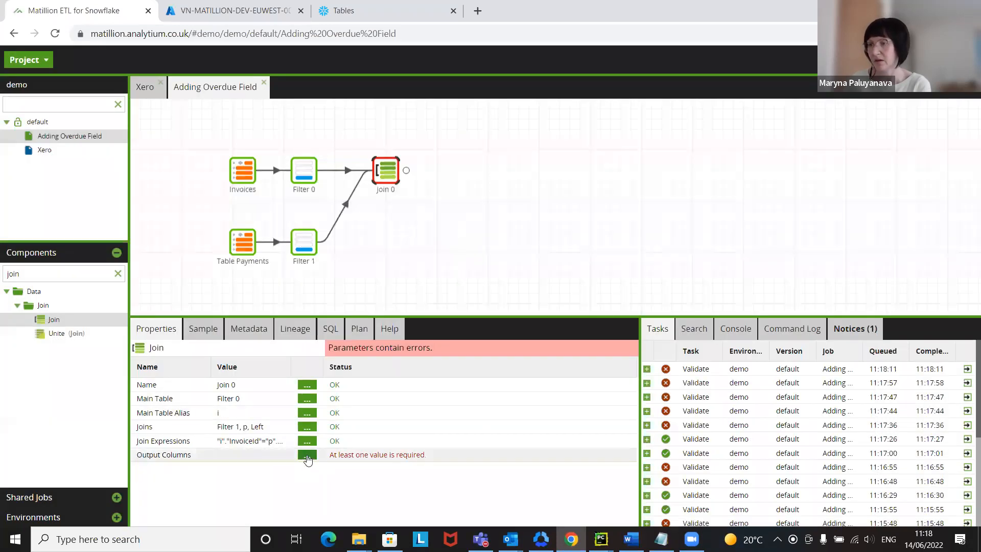
# - Output all join columns except i.InvoiceId, i.InvoiceNumber and i.Type
pyautogui.click(307, 455)
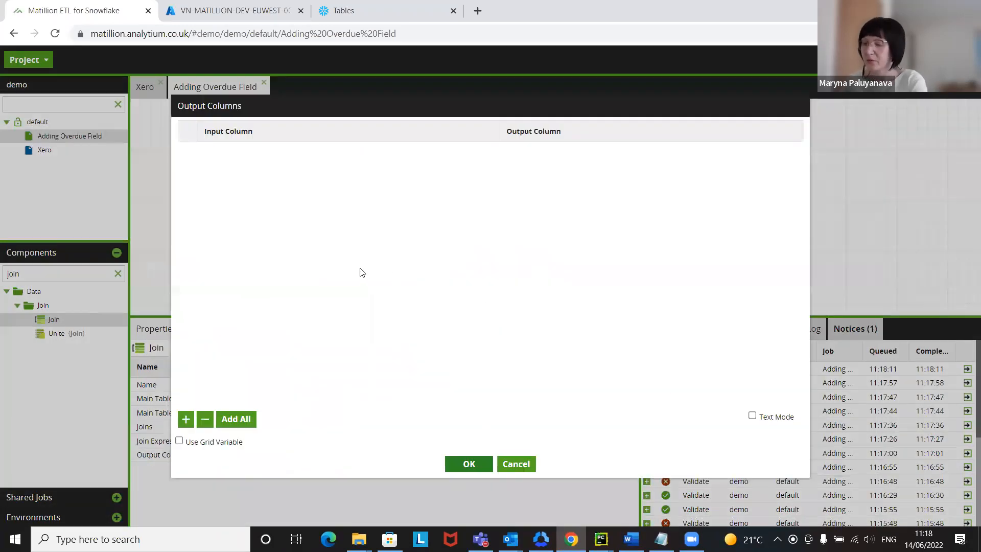
pyautogui.click(236, 419)
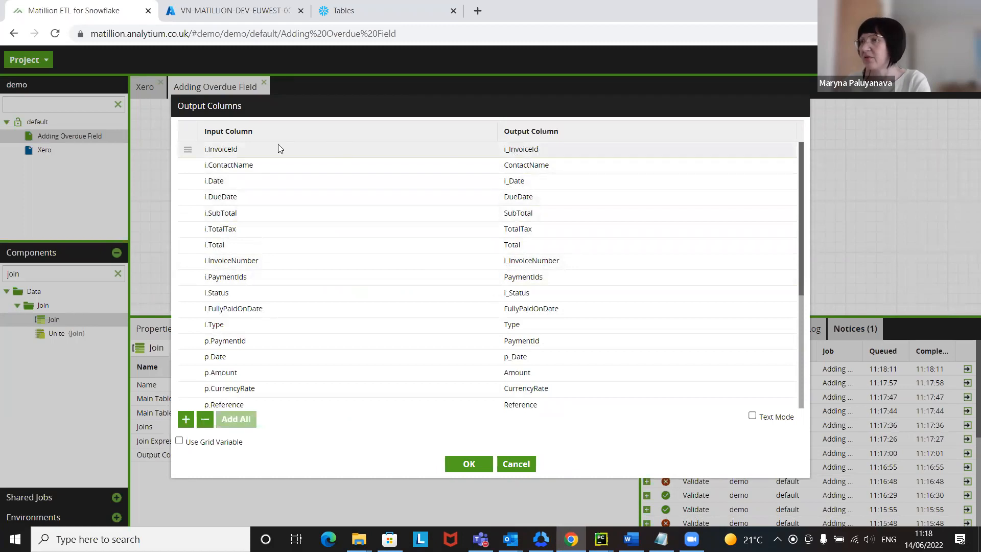
pyautogui.click(188, 149)
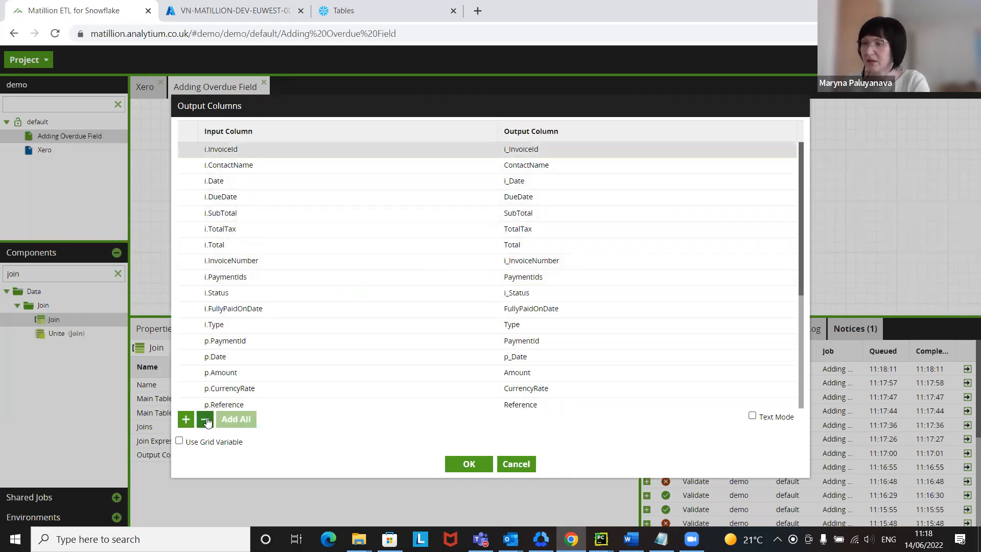
pyautogui.click(205, 419)
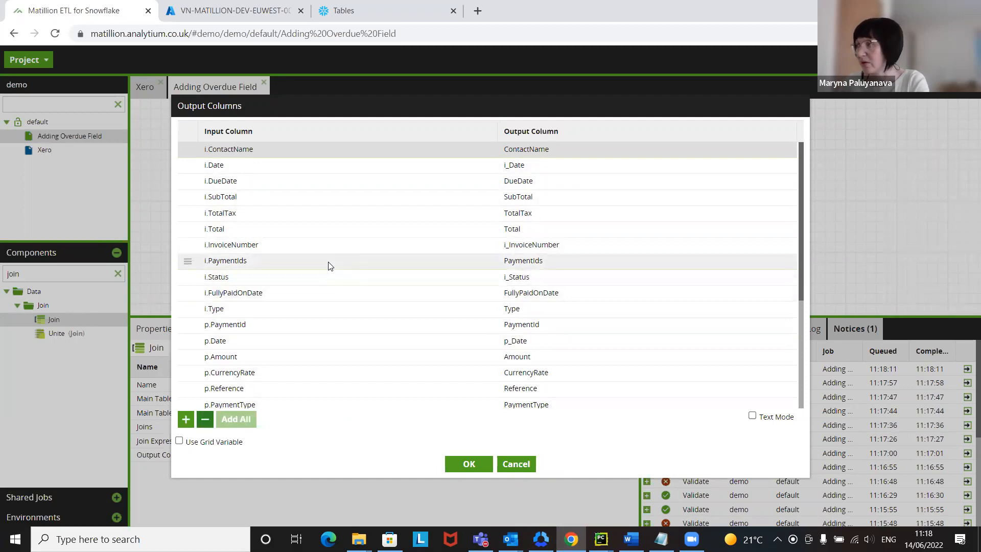
pyautogui.click(185, 245)
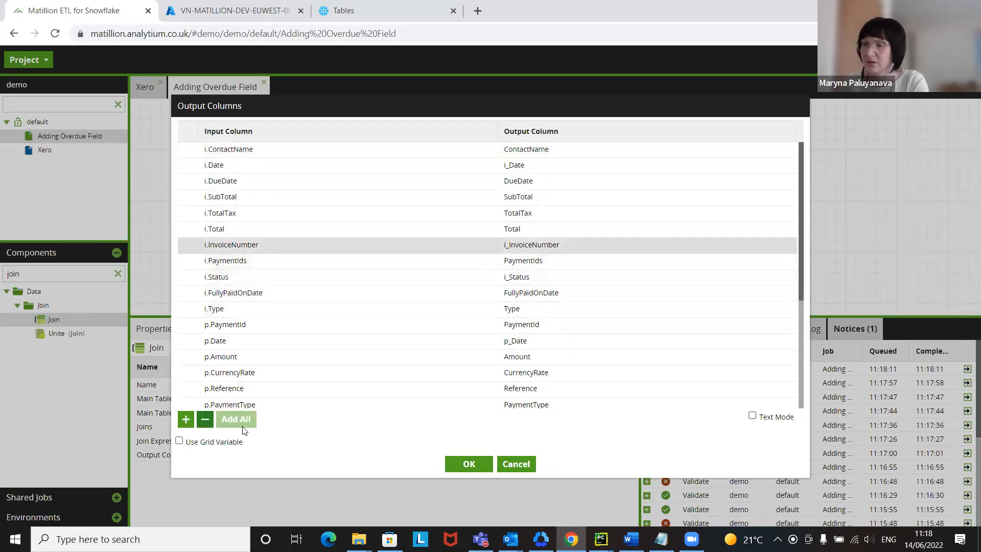
pyautogui.click(205, 419)
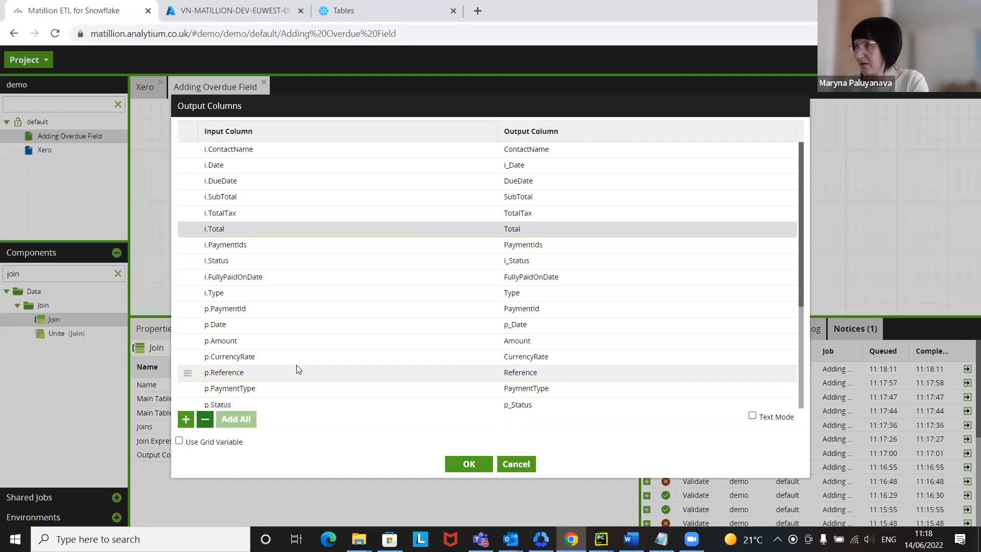
pyautogui.click(189, 298)
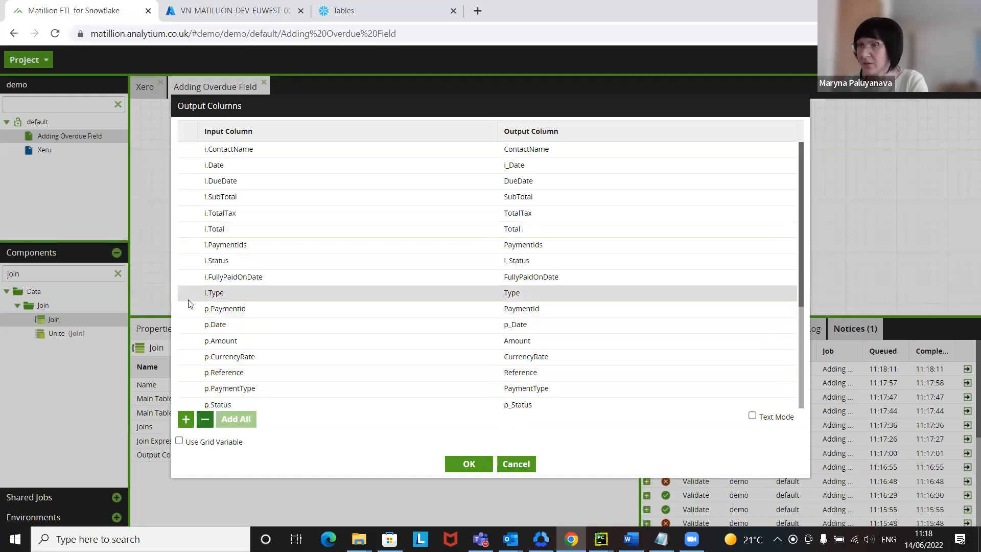
pyautogui.click(205, 419)
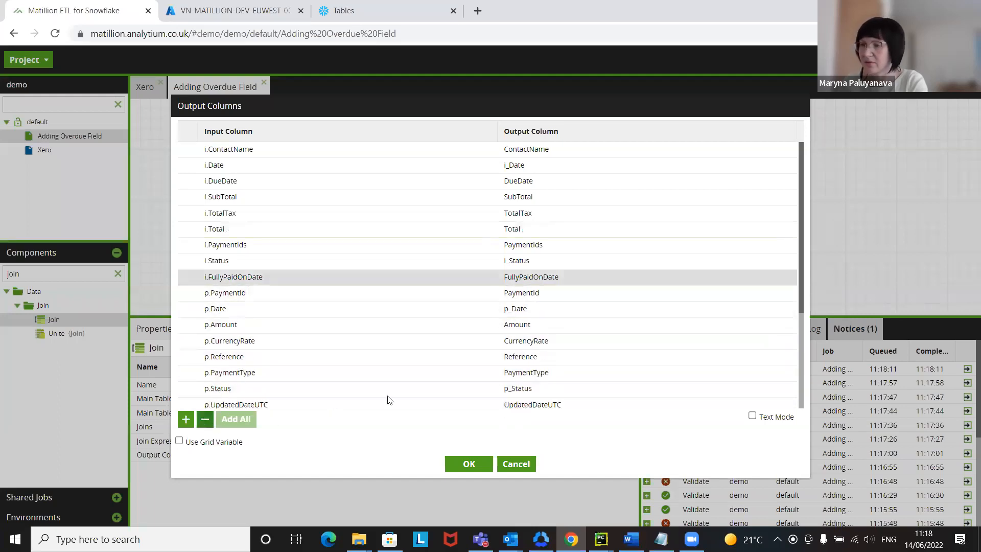
# - Rename the i_Date and i_Status join outputs to InvoiceDate and InvoiceStatus
pyautogui.doubleClick(512, 166)
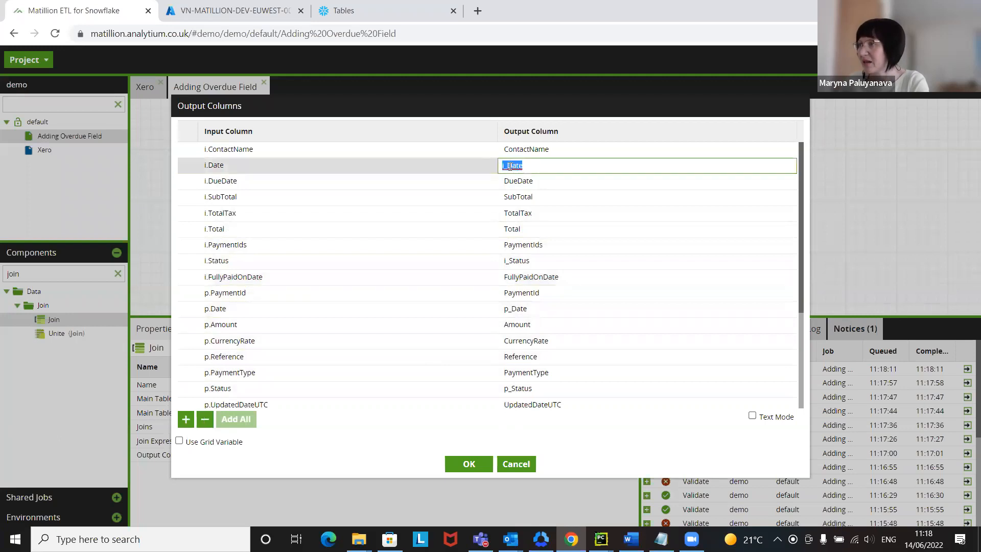
pyautogui.click(509, 165)
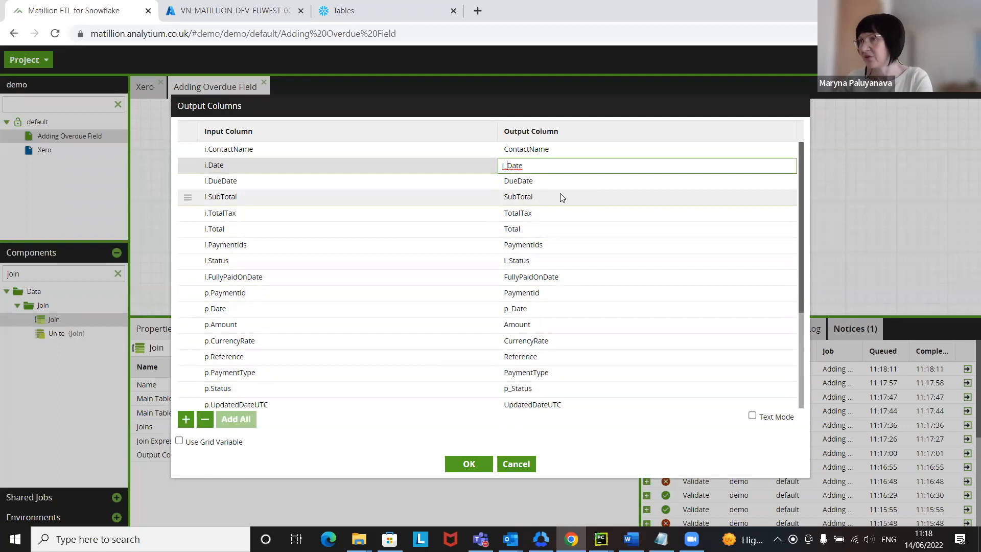
pyautogui.press('BackSpace')
pyautogui.press('BackSpace')
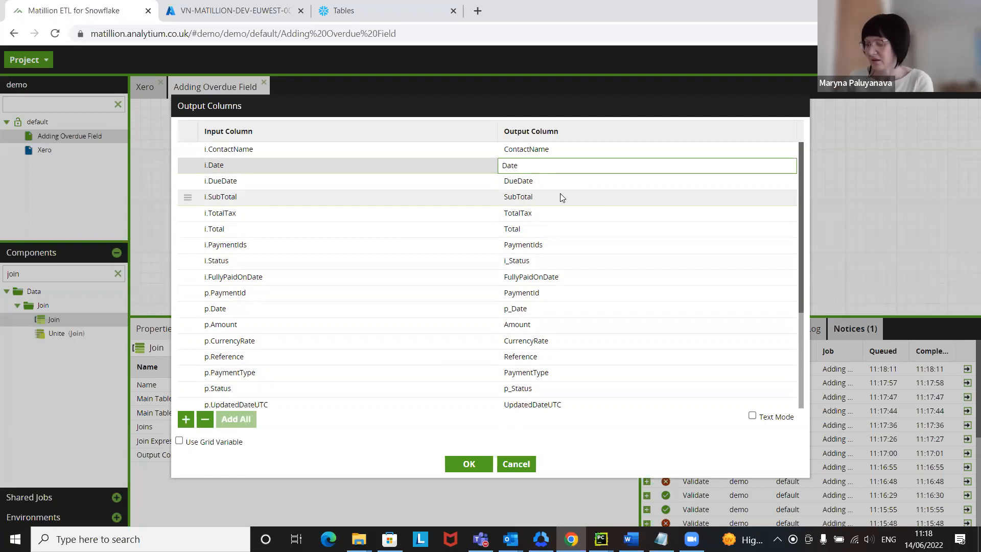
pyautogui.write('I')
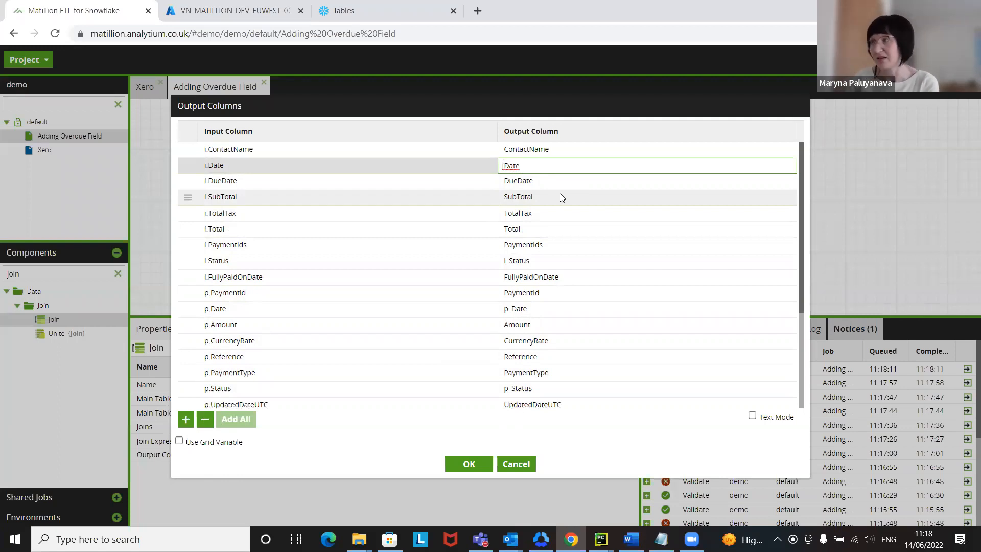
pyautogui.write('nvoic')
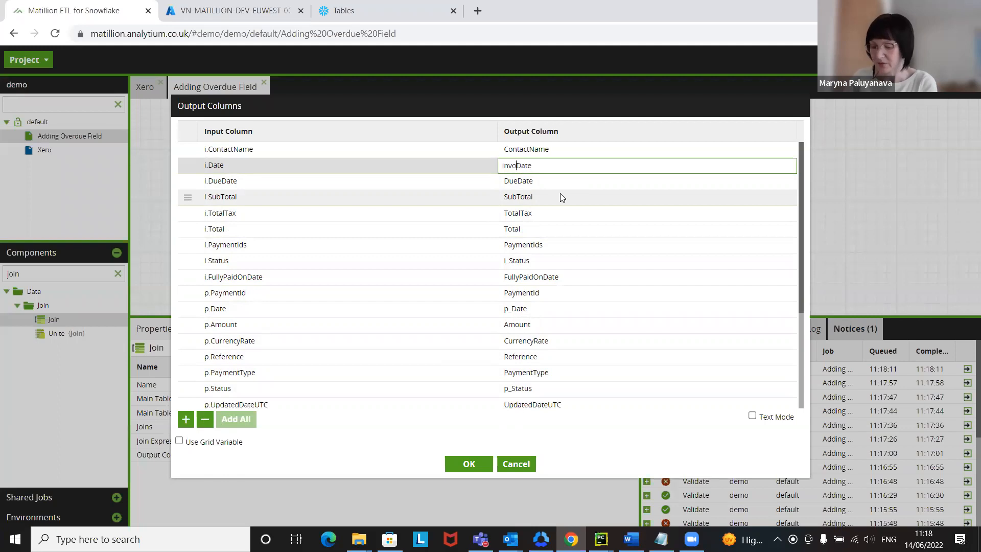
pyautogui.write('e')
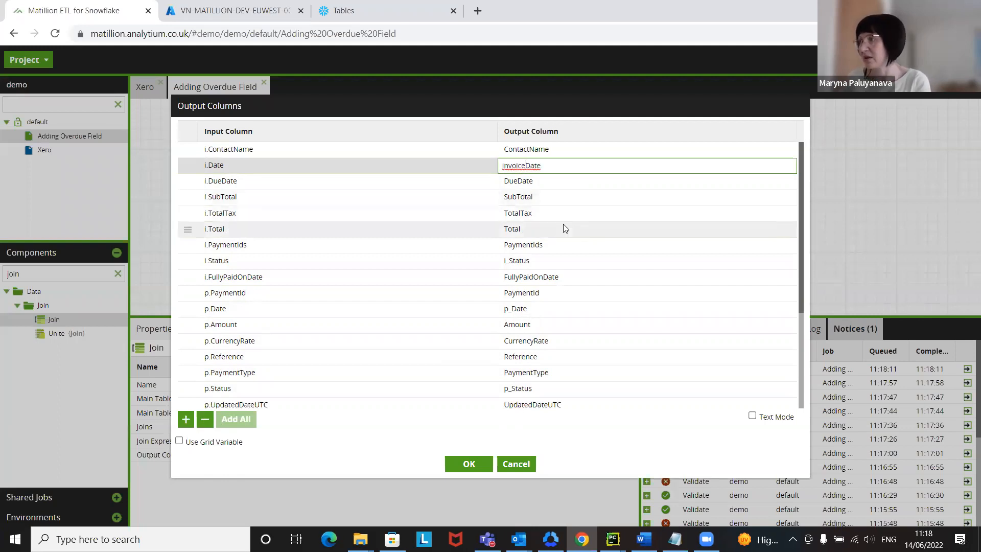
pyautogui.click(554, 265)
pyautogui.click(508, 262)
pyautogui.press('BackSpace')
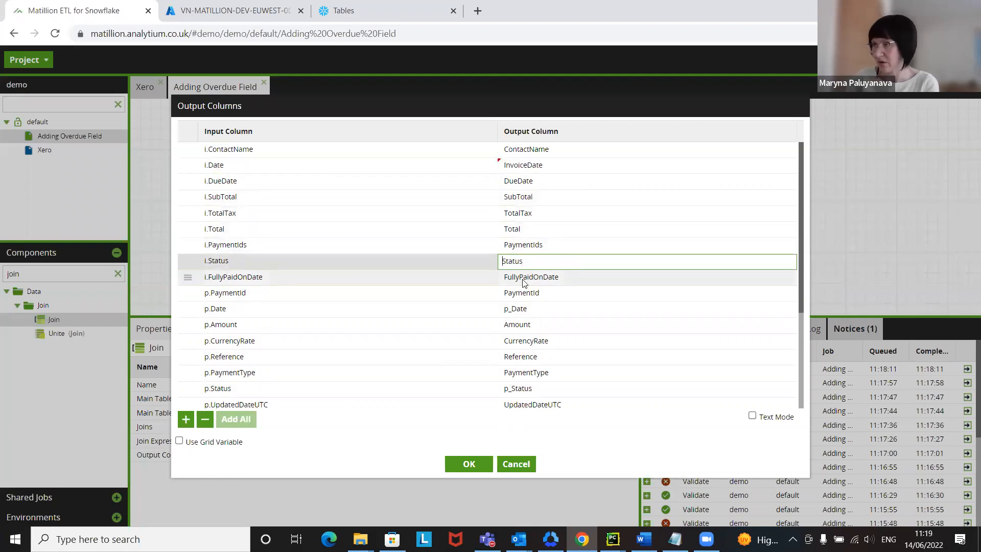
pyautogui.write('Invoice')
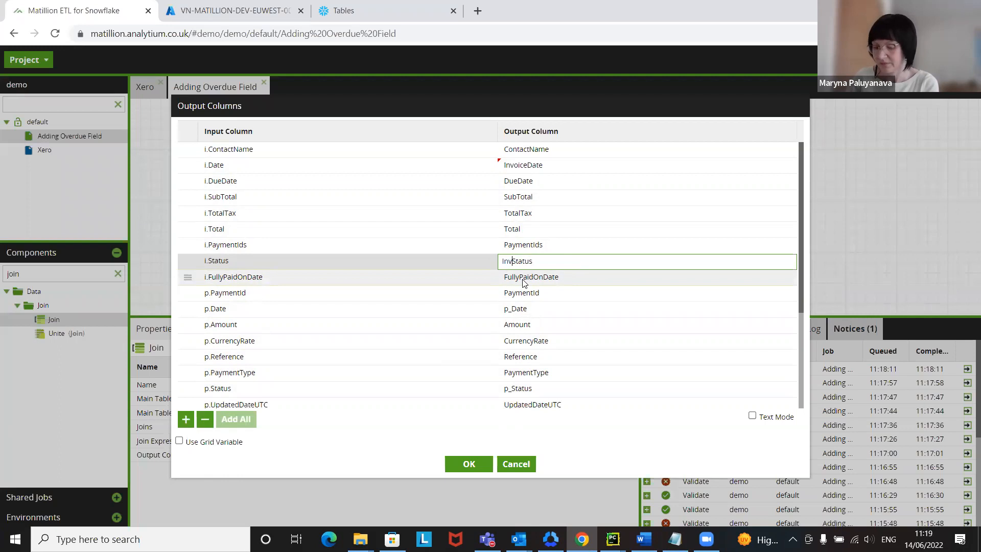
pyautogui.click(556, 279)
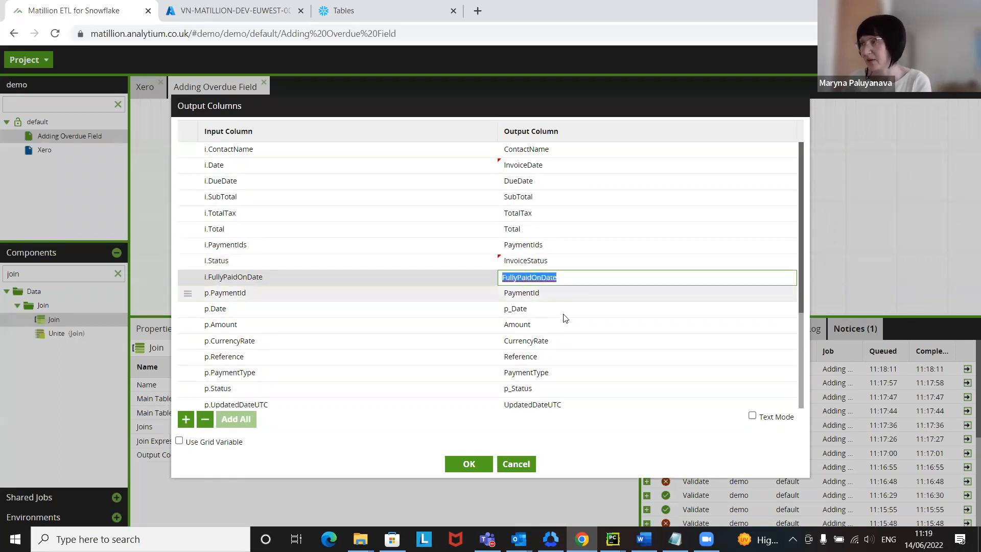
# - Rename the p_Date and p_Status join outputs to PaymentDate and PaymentStatus
pyautogui.click(538, 308)
pyautogui.click(510, 309)
pyautogui.press('BackSpace')
pyautogui.press('BackSpace')
pyautogui.write('Payment')
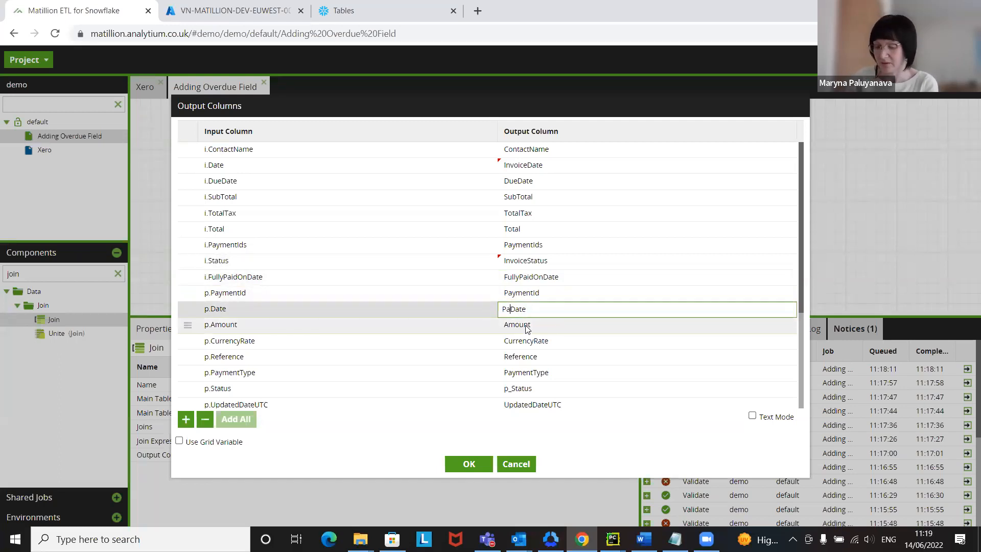
pyautogui.click(526, 340)
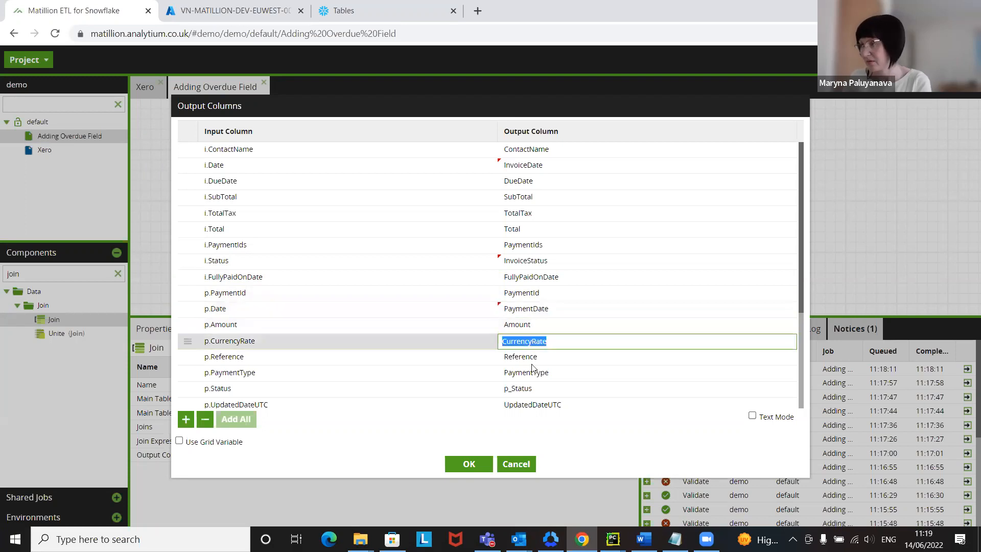
pyautogui.click(517, 389)
pyautogui.click(509, 388)
pyautogui.press('BackSpace')
pyautogui.press('BackSpace')
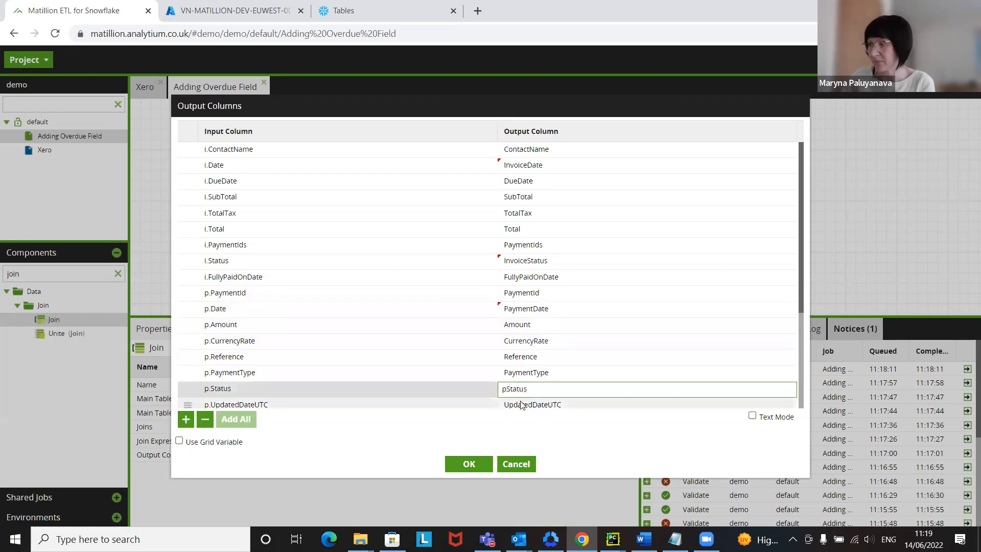
pyautogui.write('Payment')
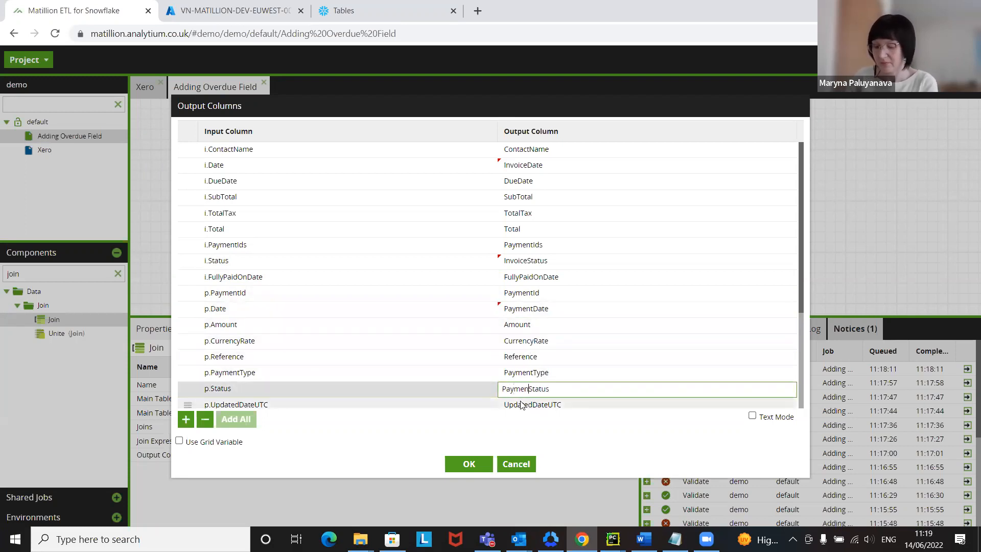
pyautogui.click(557, 344)
# - Strip the p_ prefix from p_InvoiceId and p_InvoiceNumber, then apply the output column list
pyautogui.scroll(-3, 557, 344)
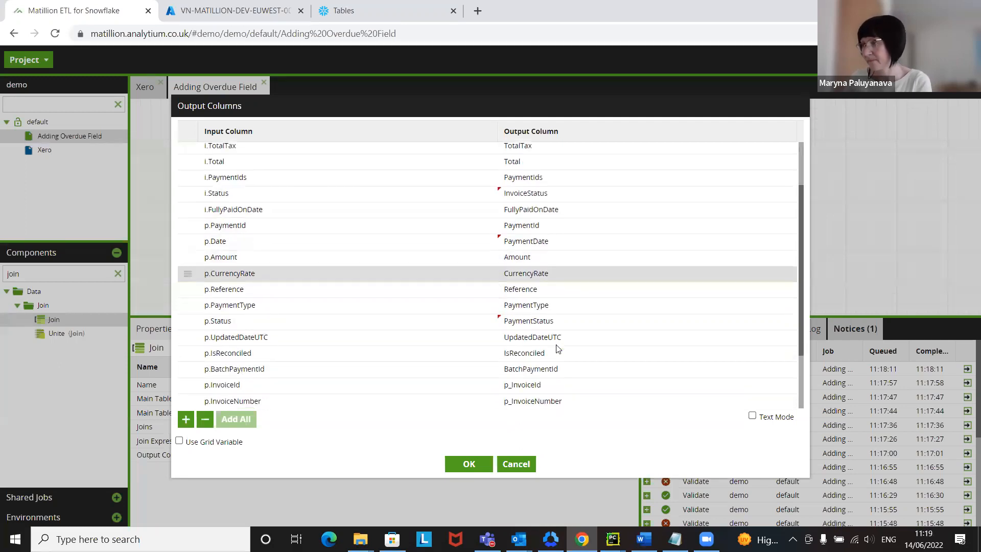
pyautogui.click(511, 326)
pyautogui.click(510, 326)
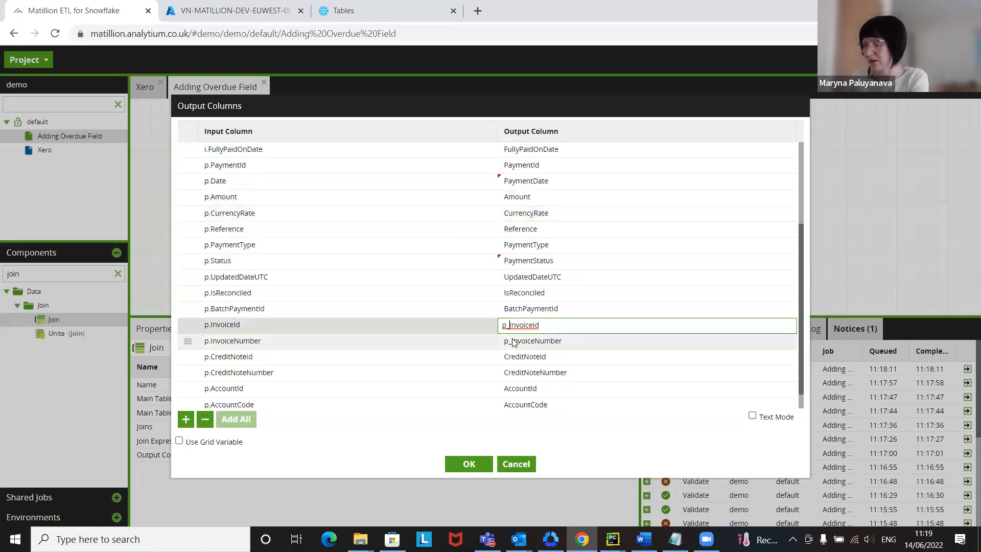
pyautogui.press('BackSpace')
pyautogui.press('BackSpace')
pyautogui.click(512, 342)
pyautogui.click(511, 343)
pyautogui.press('BackSpace')
pyautogui.press('BackSpace')
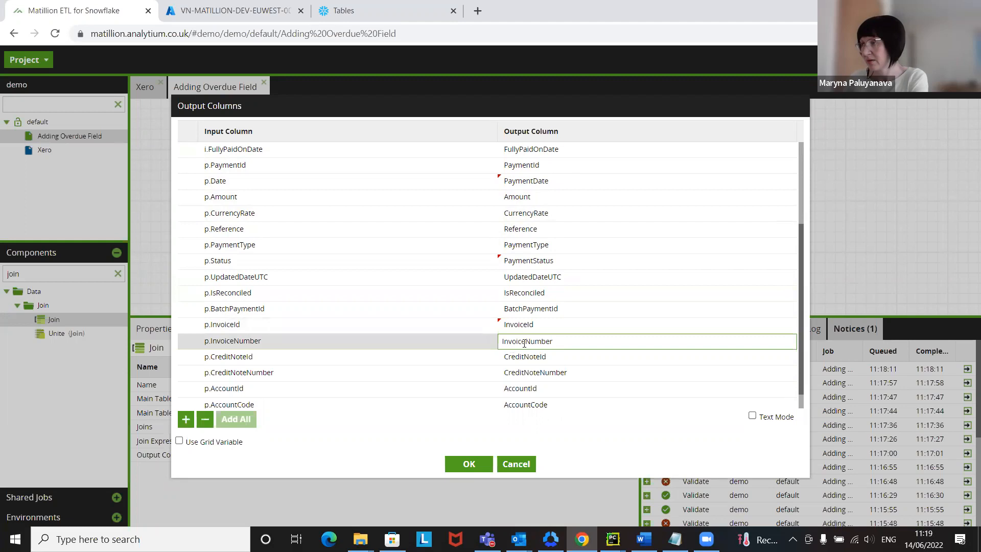
pyautogui.scroll(-1, 539, 358)
pyautogui.click(469, 464)
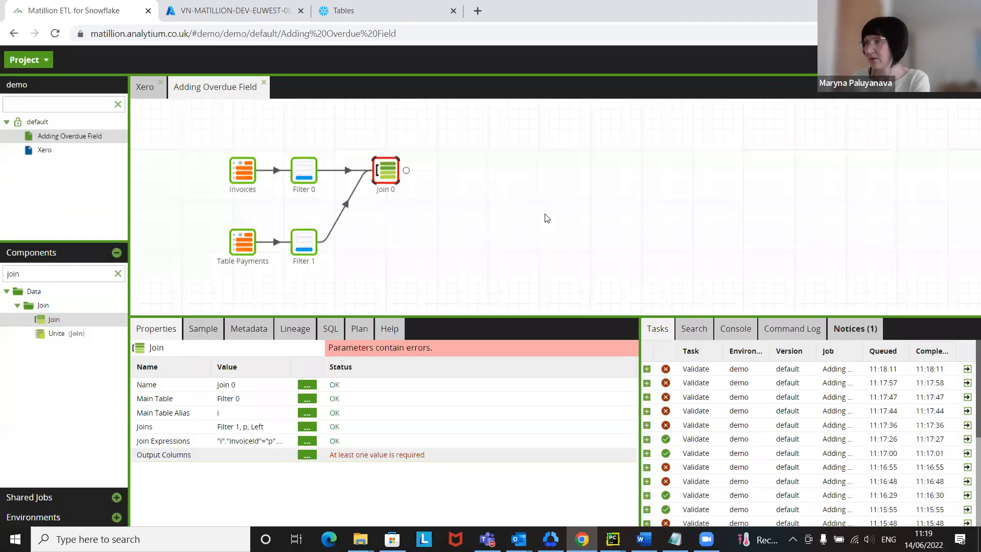
# - Add a Calculator component after Join 0 and open its Calculations editor
pyautogui.click(546, 219)
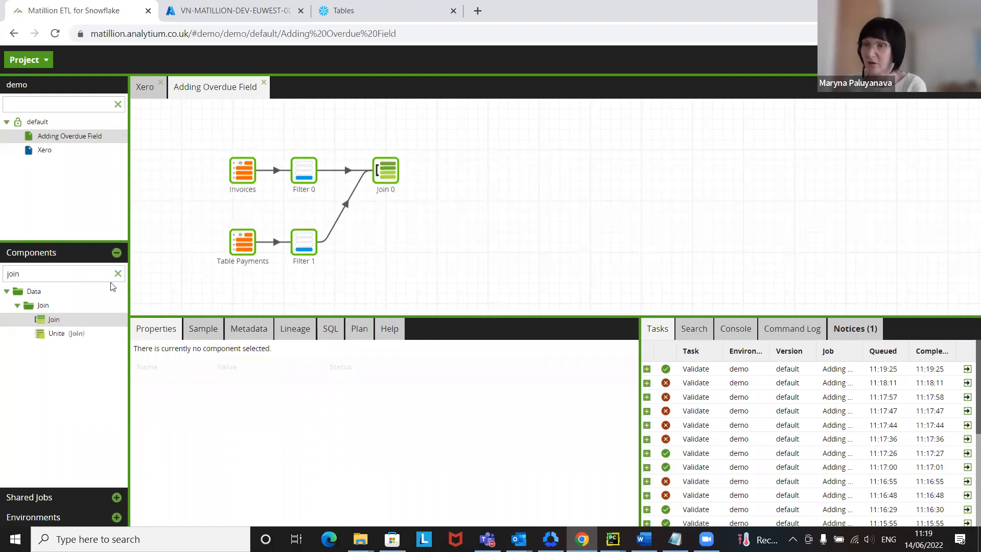
pyautogui.moveTo(49, 275); pyautogui.dragTo(4, 279)
pyautogui.write('calc')
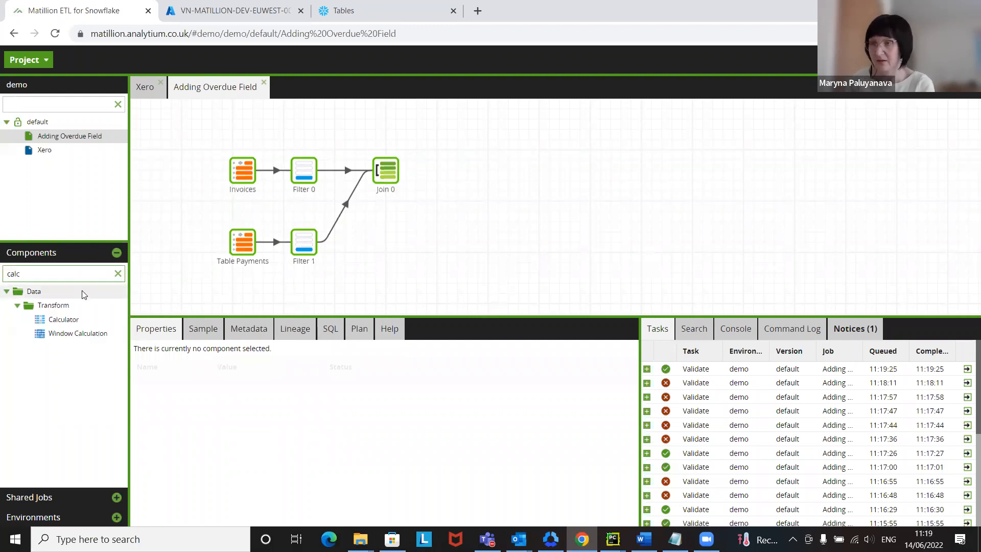
pyautogui.moveTo(64, 318); pyautogui.dragTo(456, 175)
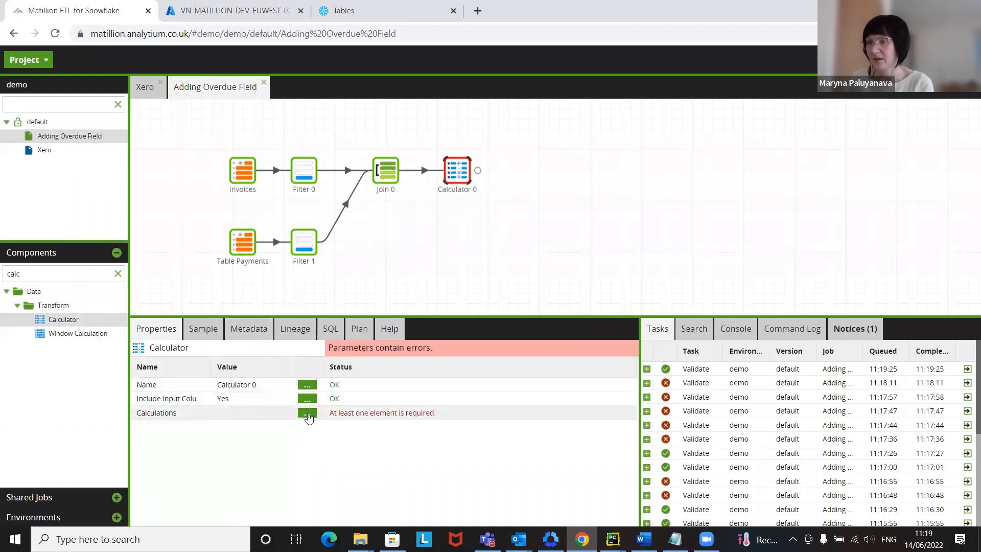
pyautogui.click(307, 413)
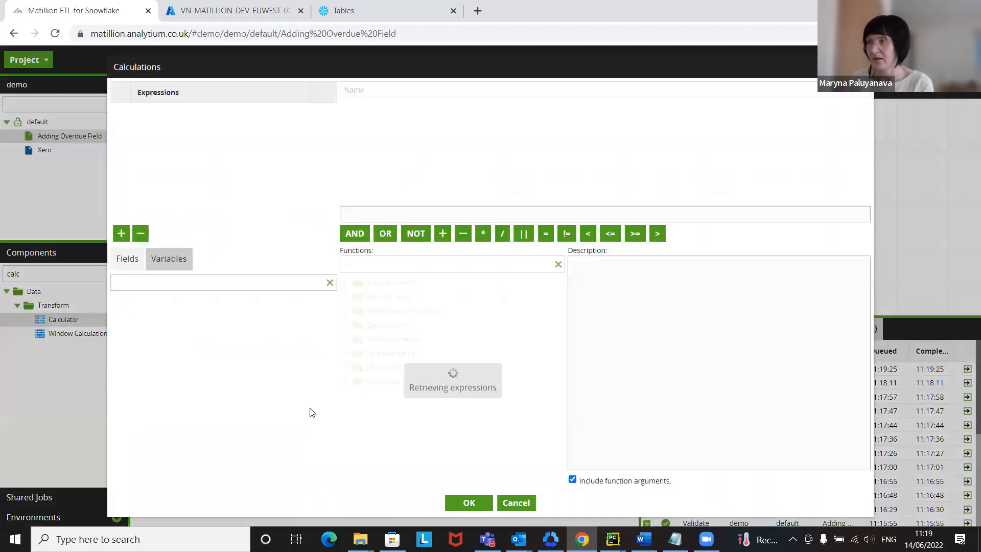
# - Create an Overdue calculation starting with case when ("InvoiceStatus"='AUTHORISED and
pyautogui.click(121, 233)
pyautogui.click(378, 90)
pyautogui.write('o')
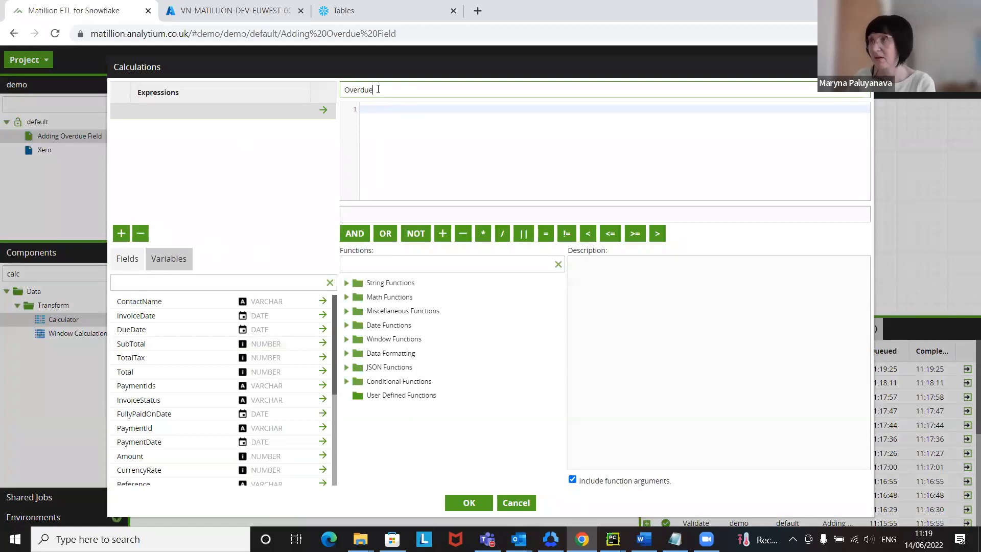
pyautogui.click(394, 137)
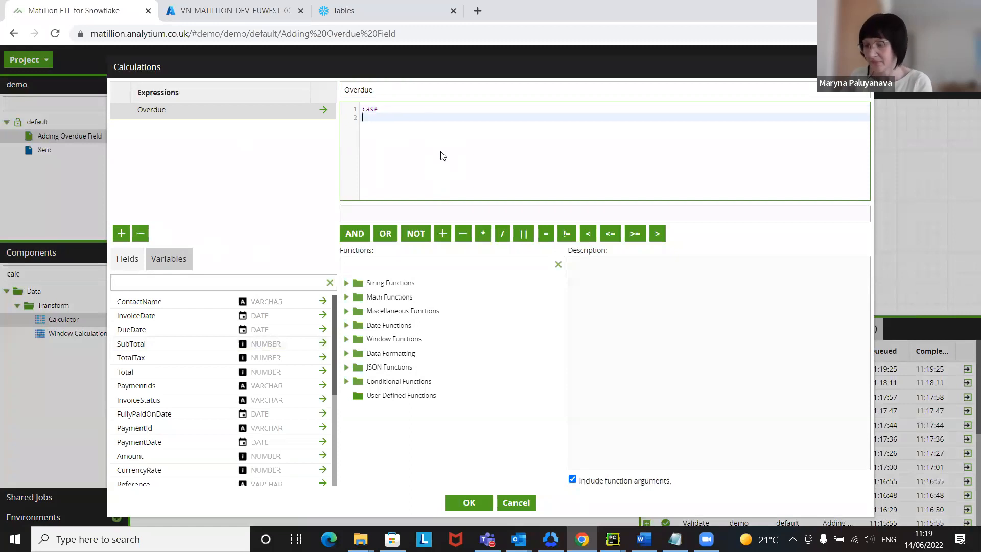
pyautogui.write('when')
pyautogui.press('BackSpace')
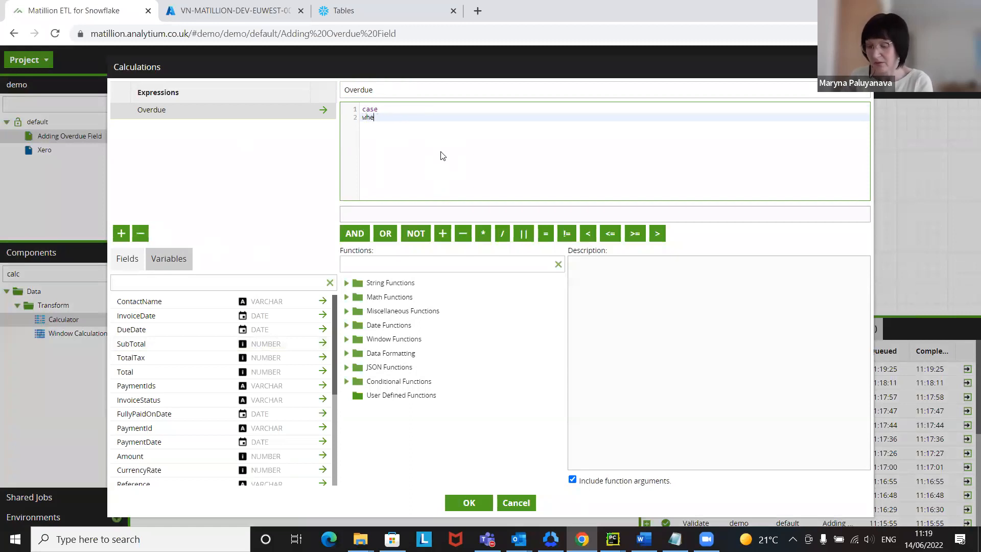
pyautogui.write('n')
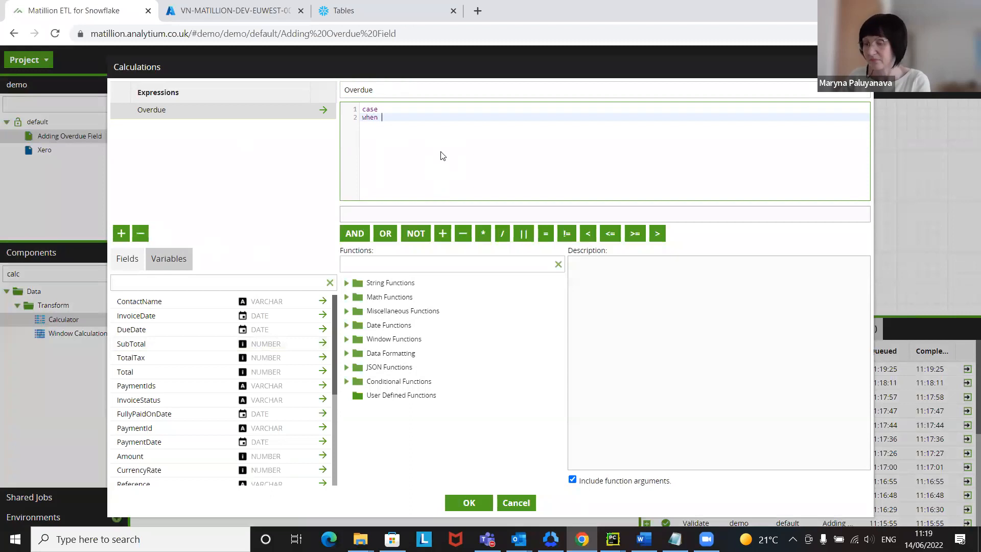
pyautogui.write(' (')
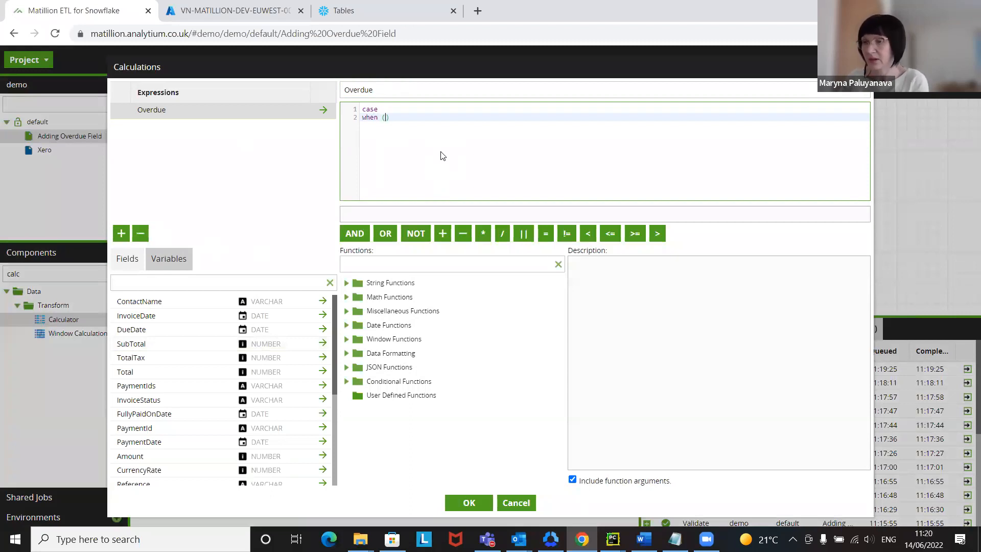
pyautogui.click(322, 399)
pyautogui.write("='")
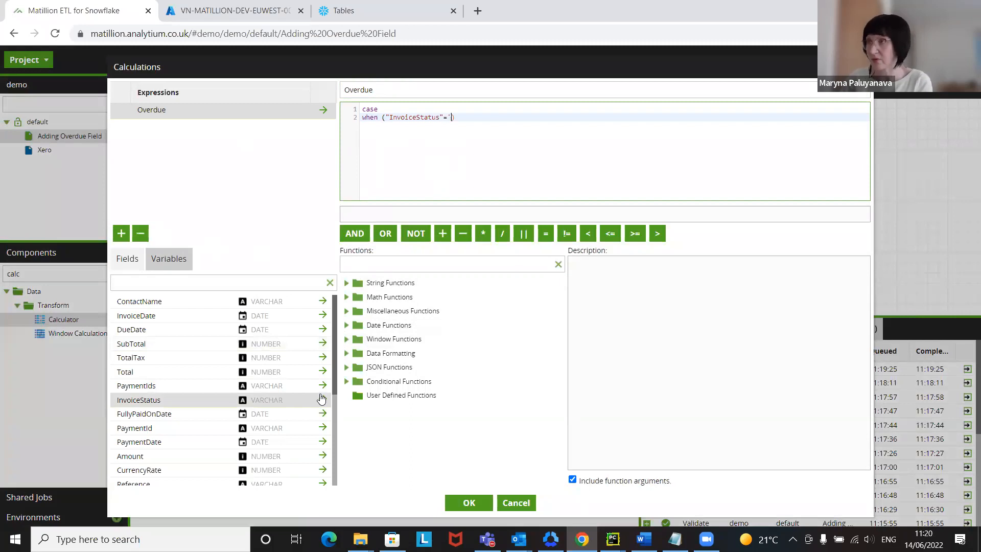
pyautogui.write('AUTHOR')
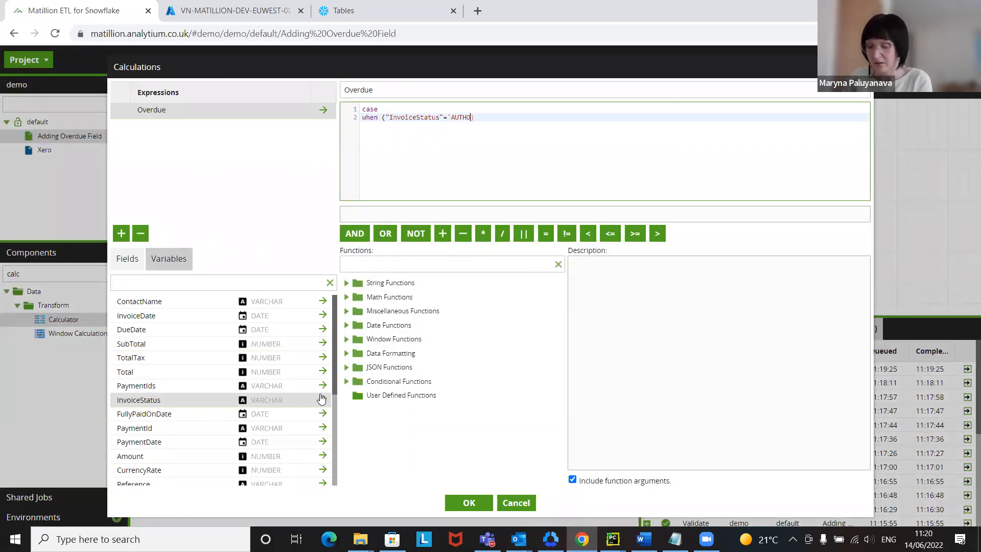
pyautogui.write('ISED')
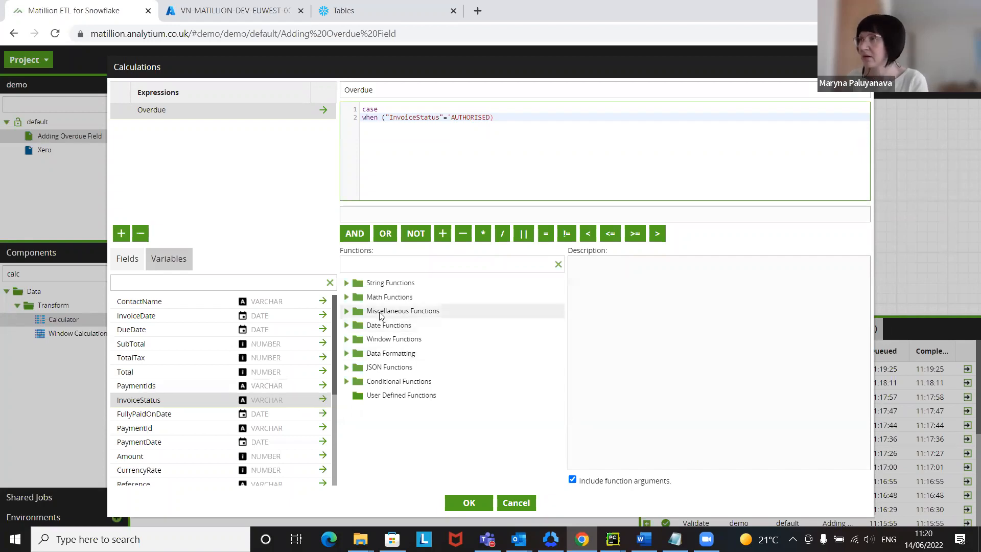
pyautogui.write(' and')
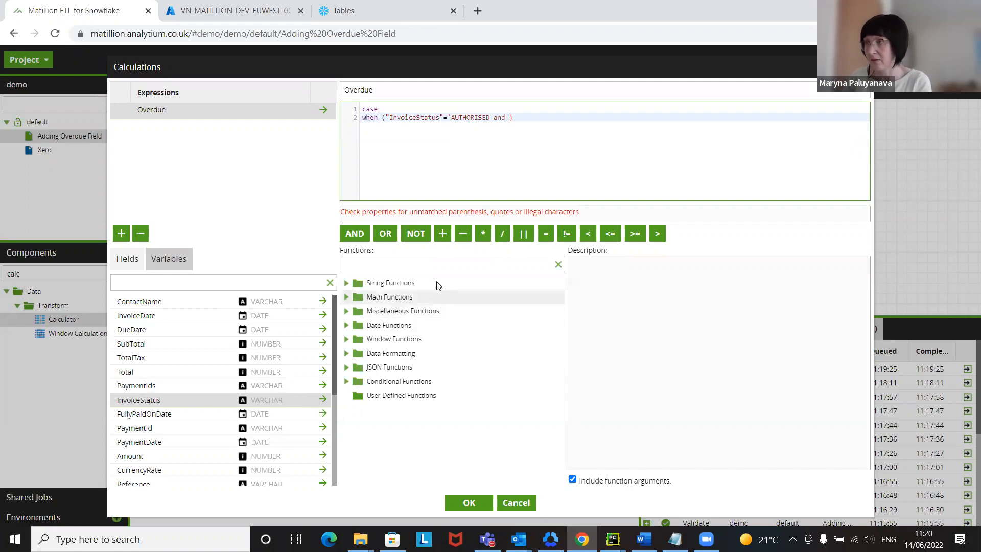
pyautogui.click(390, 266)
# - Insert a DATEDIFF function with day as its first argument
pyautogui.write('di')
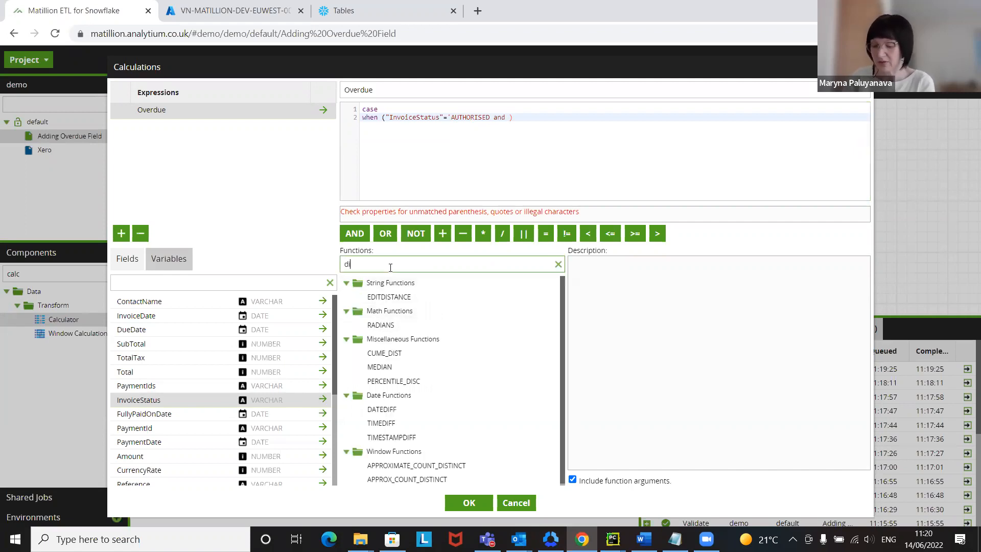
pyautogui.write('f')
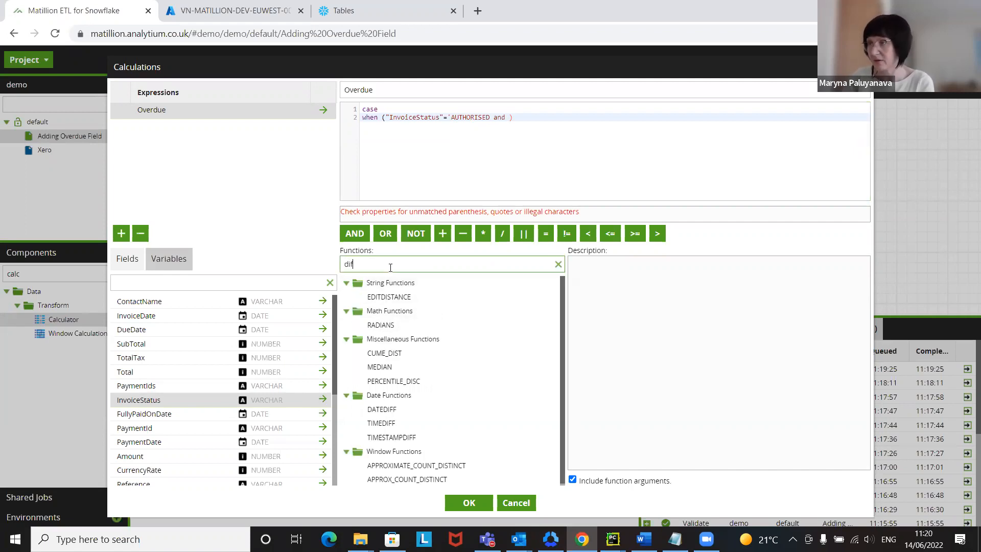
pyautogui.write('f')
pyautogui.doubleClick(396, 298)
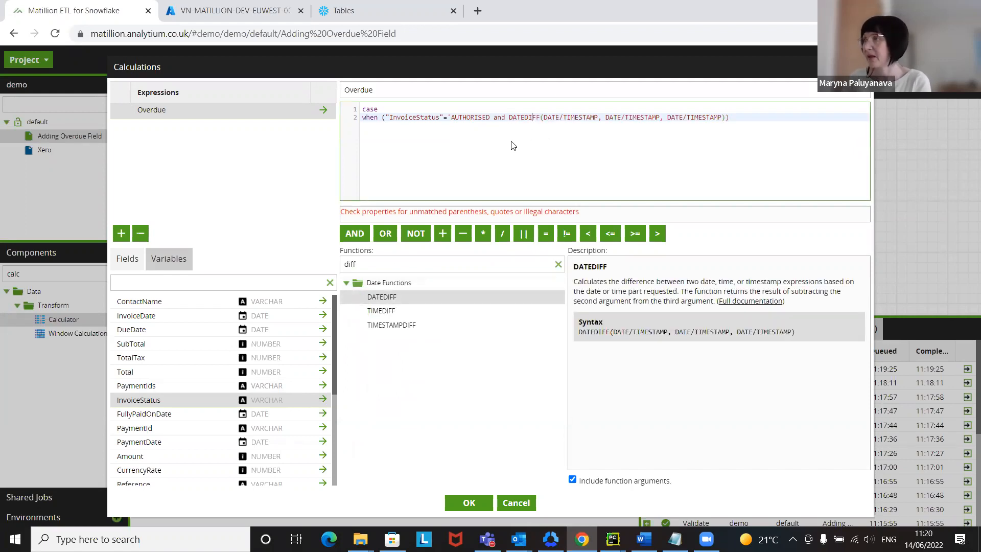
pyautogui.click(533, 117)
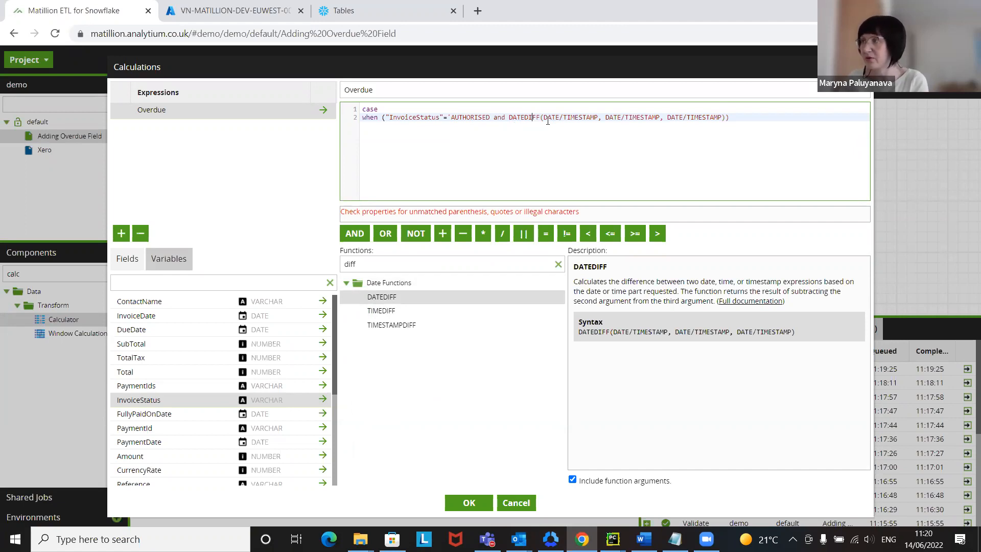
pyautogui.moveTo(597, 117); pyautogui.dragTo(544, 116)
pyautogui.write('day')
pyautogui.click(536, 149)
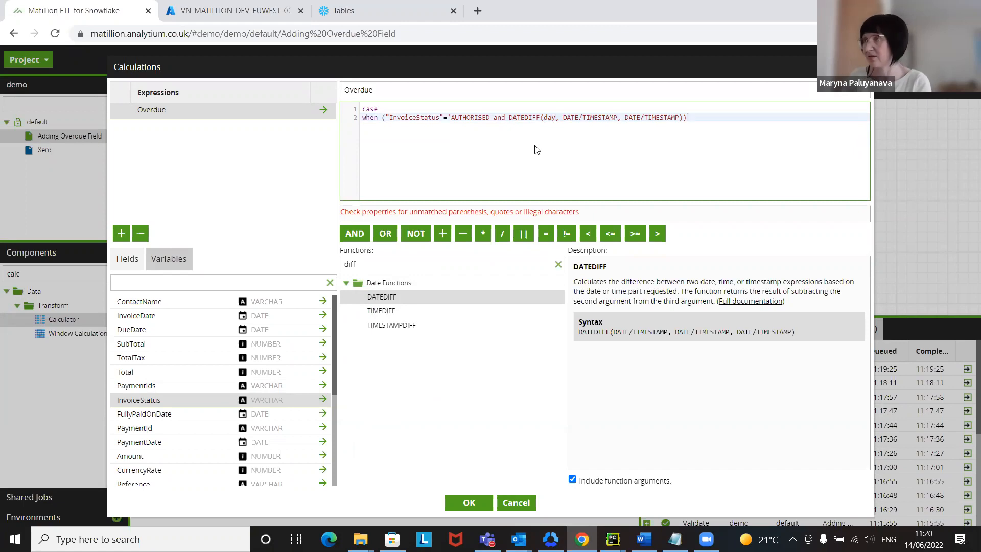
# - Close the AUTHORISED quote and use "DueDate"::date as DATEDIFF's start date
pyautogui.click(490, 117)
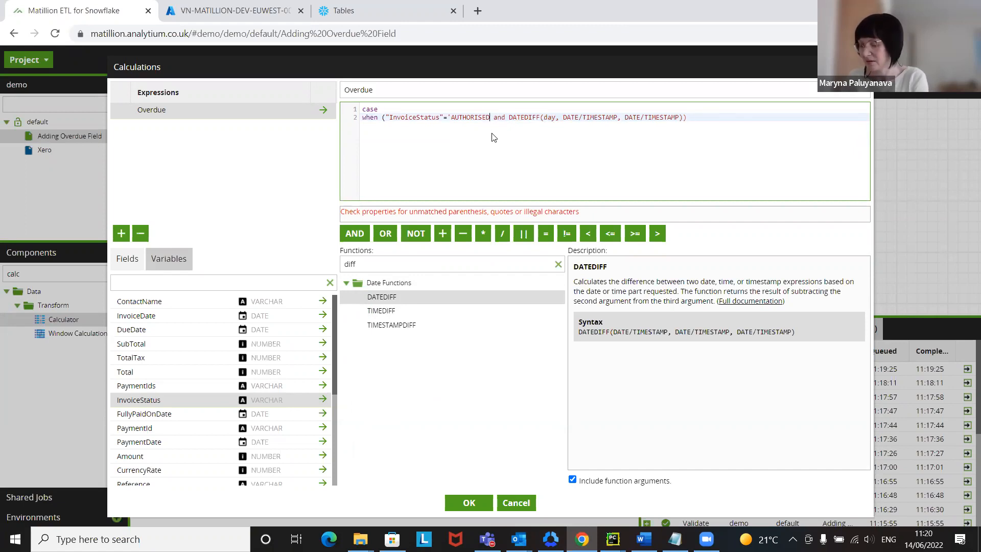
pyautogui.write("'")
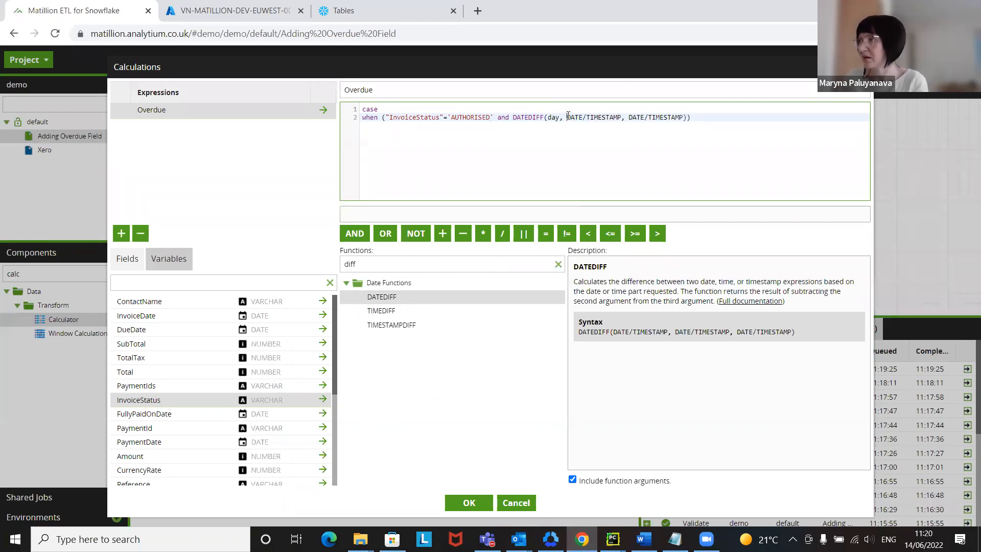
pyautogui.moveTo(621, 116); pyautogui.dragTo(568, 116)
pyautogui.press('BackSpace')
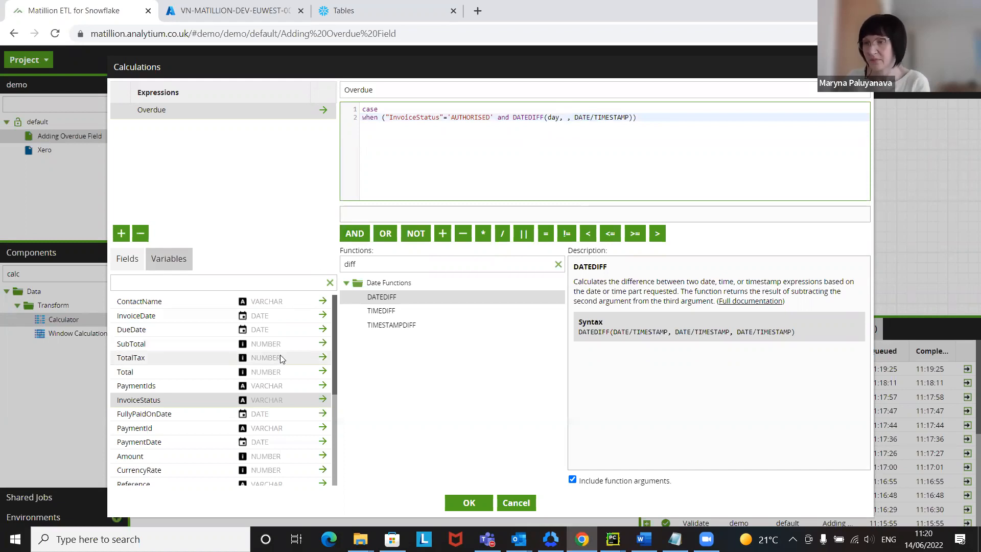
pyautogui.click(323, 329)
pyautogui.write('::date')
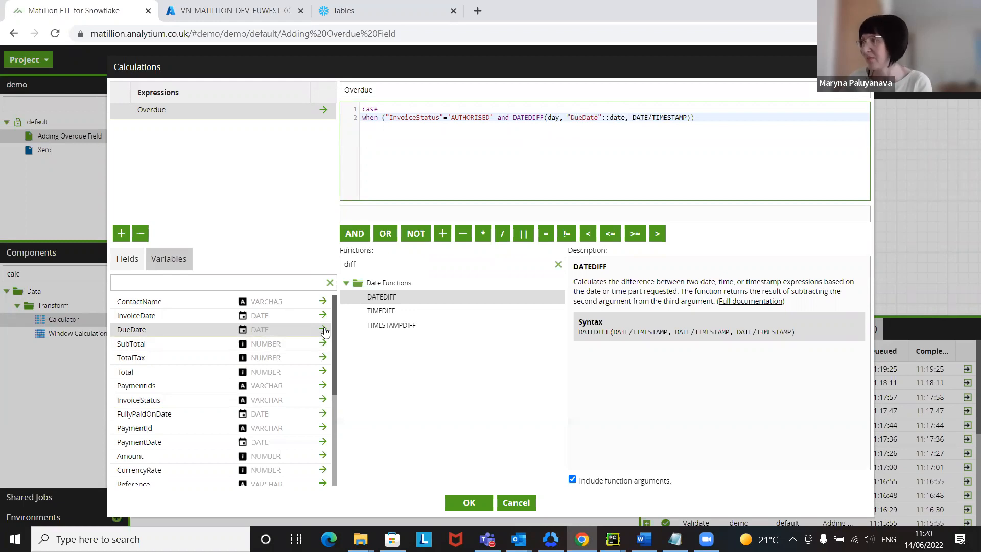
pyautogui.press('Delete')
pyautogui.press('Delete')
pyautogui.press('Delete')
pyautogui.press('Delete')
pyautogui.press('Delete')
pyautogui.press('Delete')
pyautogui.press('Delete')
pyautogui.press('Delete')
pyautogui.press('Delete')
pyautogui.press('Delete')
pyautogui.press('Delete')
pyautogui.press('Delete')
pyautogui.press('Delete')
# - Use CURRENT_DATE::date as the end date, then add >0) then true and else false lines
pyautogui.click(332, 266)
pyautogui.hotkey('ctrl', 'a')
pyautogui.write('curr')
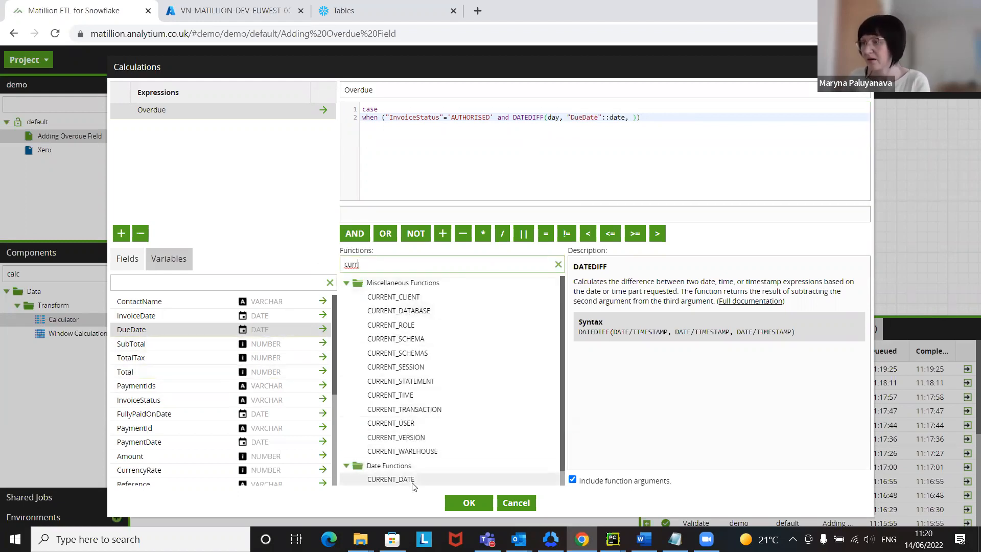
pyautogui.doubleClick(392, 479)
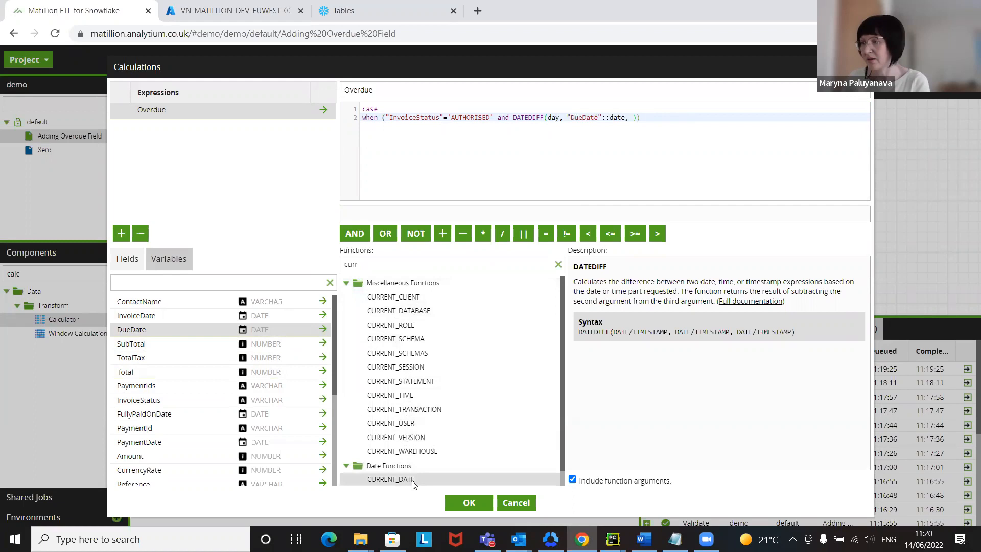
pyautogui.write('::date')
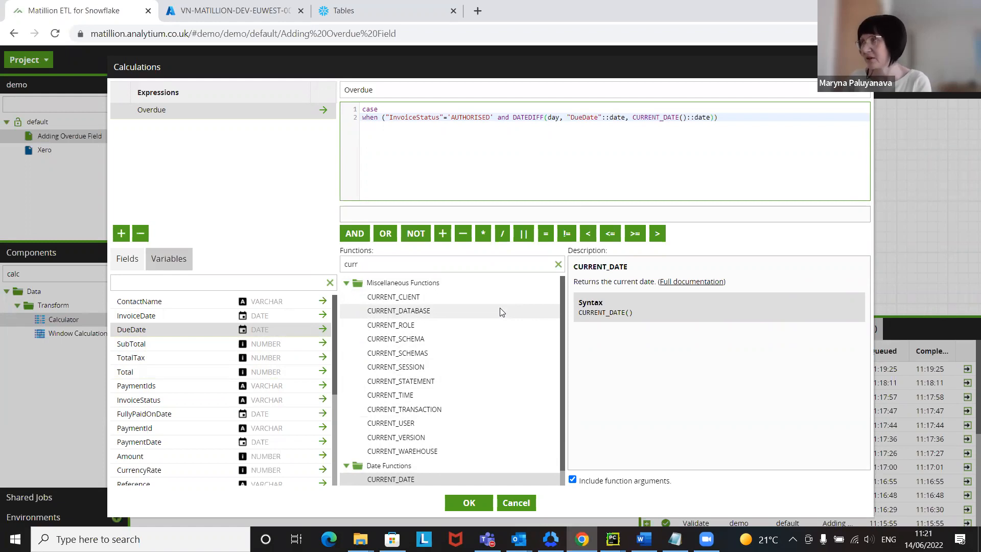
pyautogui.write('>0) ')
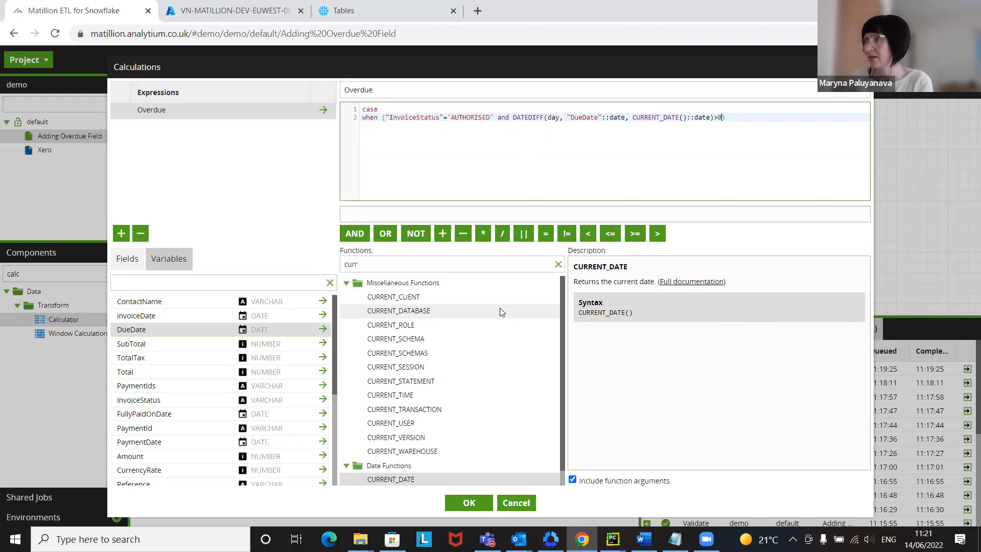
pyautogui.write('then')
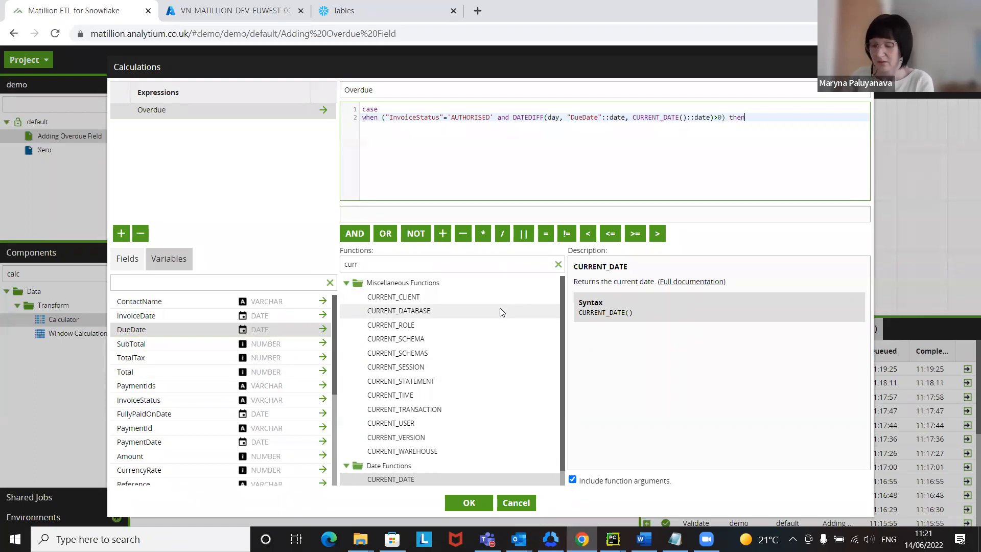
pyautogui.write(' true')
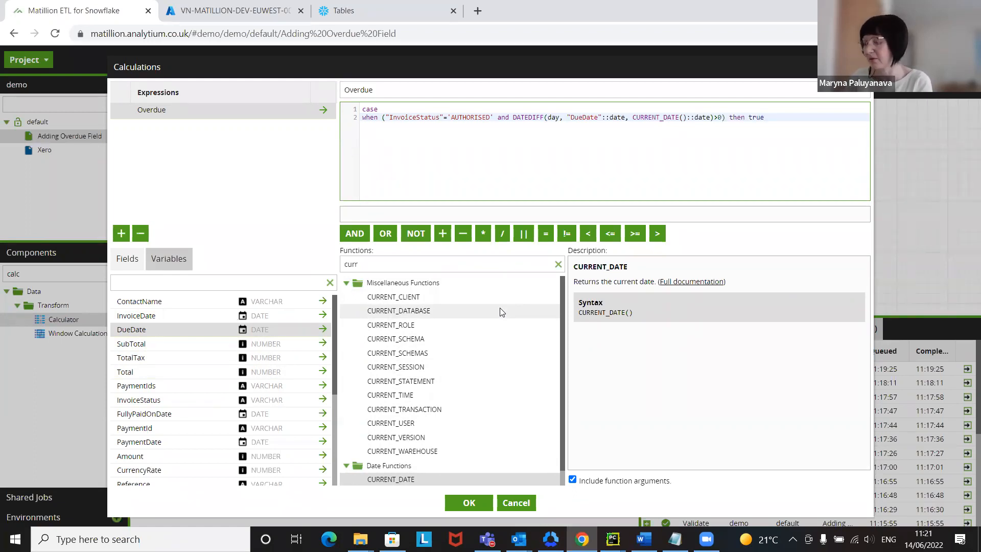
pyautogui.press('Return')
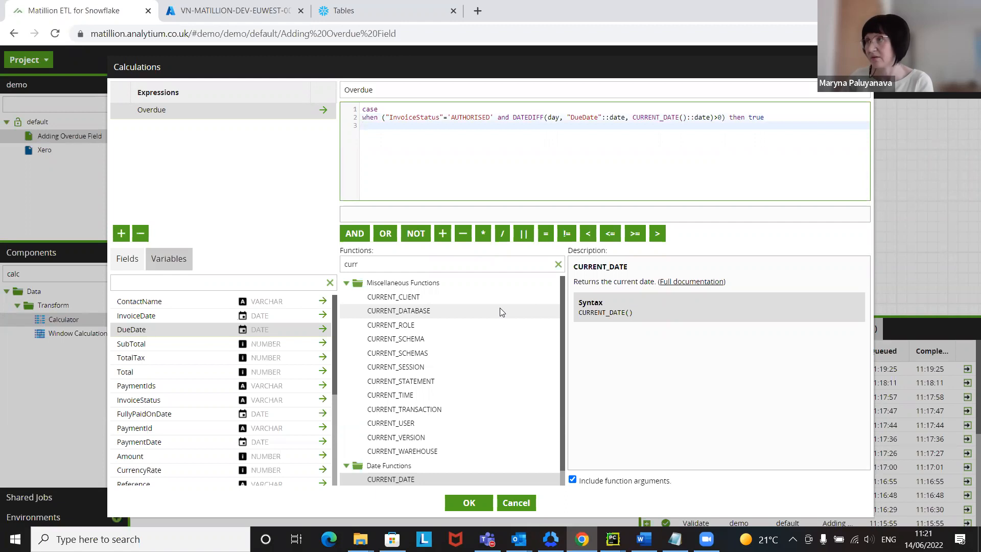
pyautogui.write('e')
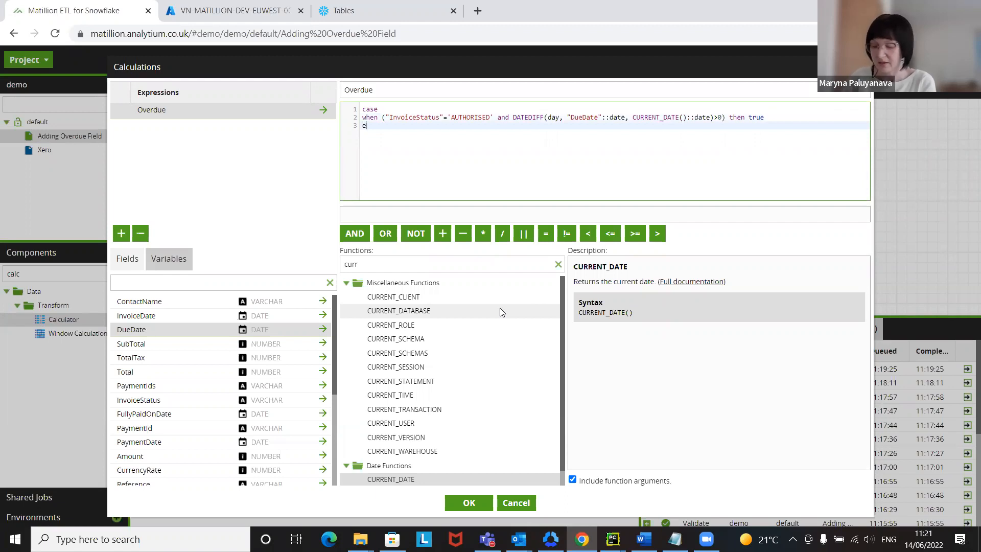
pyautogui.write('lse false')
pyautogui.press('Return')
# - Close the expression with end, save the Overdue calculation, and add Rewrite Table after Calculator 0
pyautogui.write('end')
pyautogui.click(467, 505)
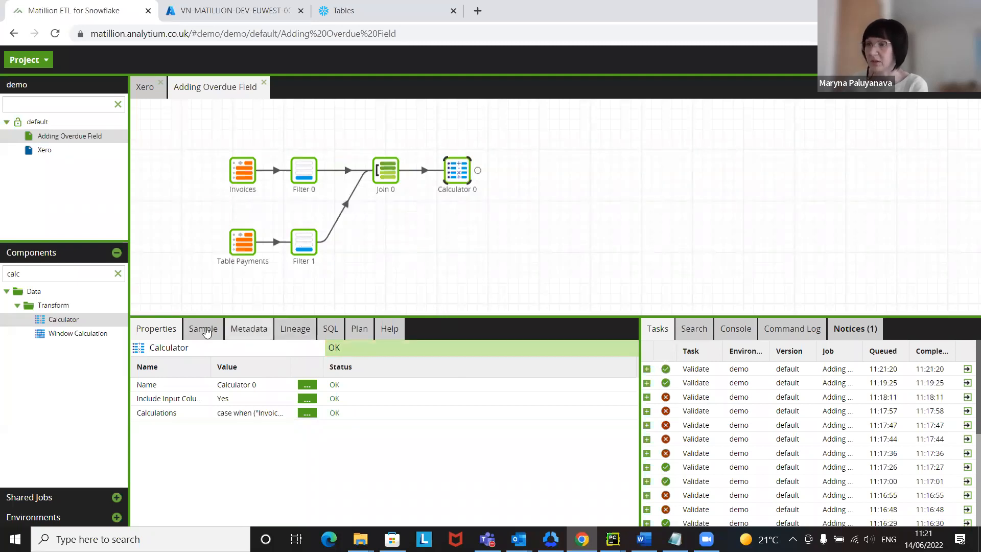
pyautogui.click(2, 276)
pyautogui.doubleClick(3, 276)
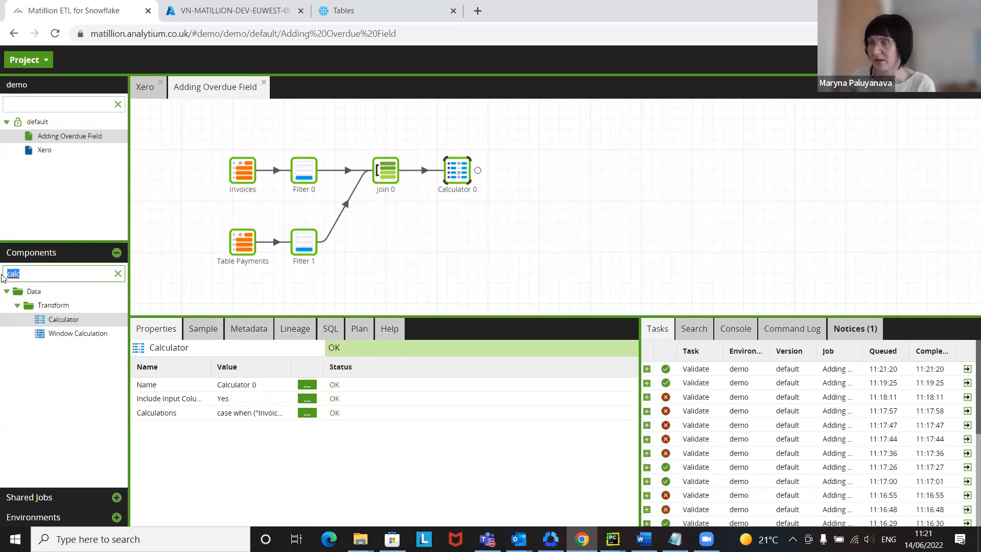
pyautogui.write('rew')
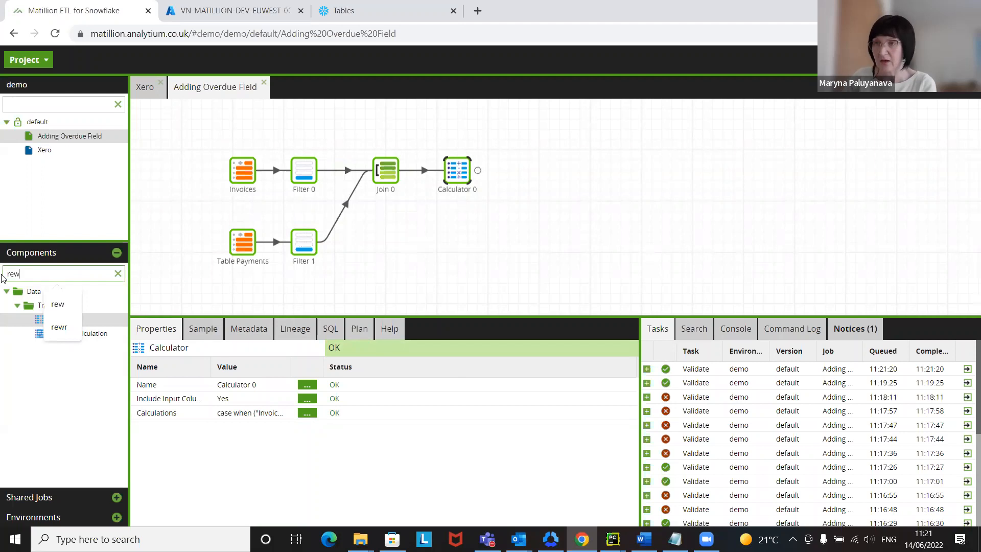
pyautogui.moveTo(73, 313); pyautogui.dragTo(516, 169)
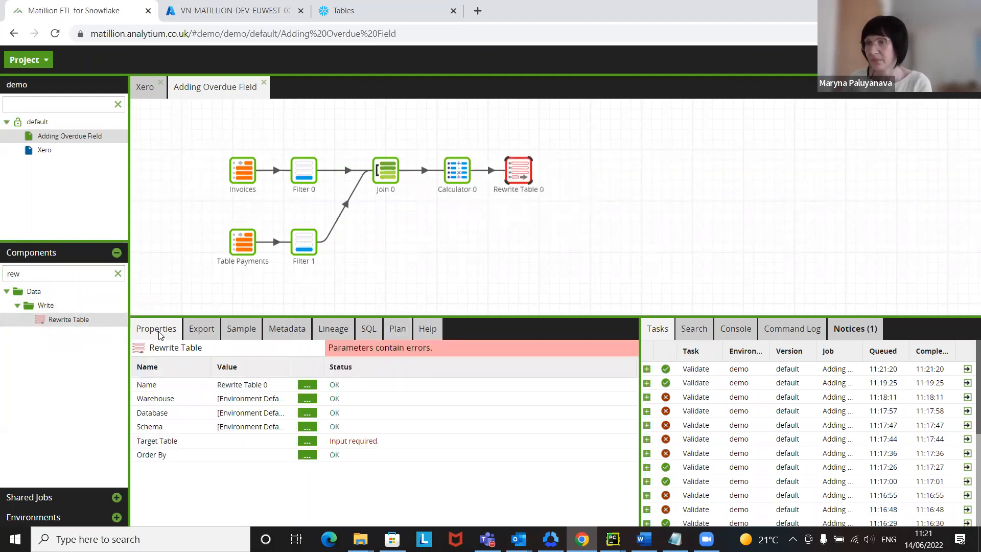
# - Set Rewrite Table 0's target table to xeroInvoicesWithOverdue and run the whole job
pyautogui.click(309, 442)
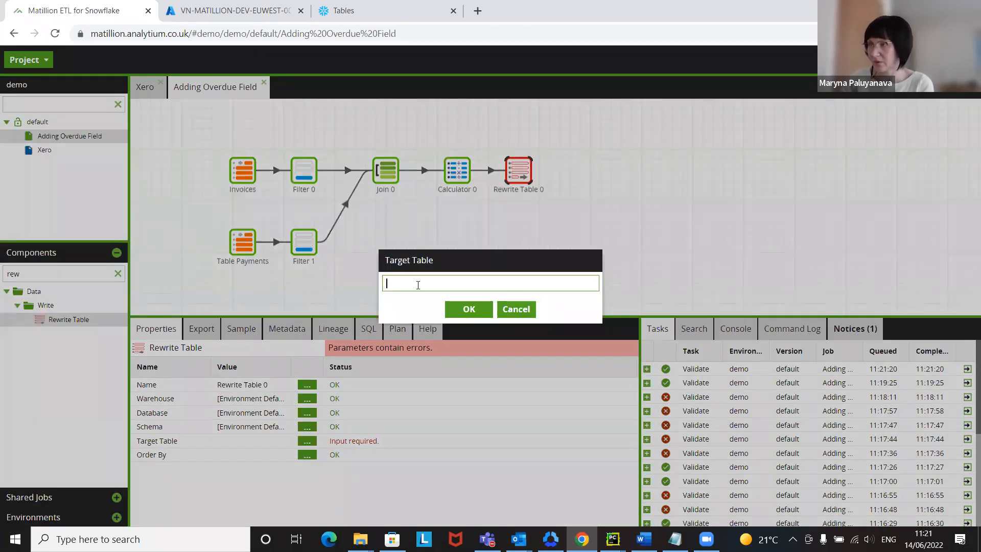
pyautogui.write('xeroIn')
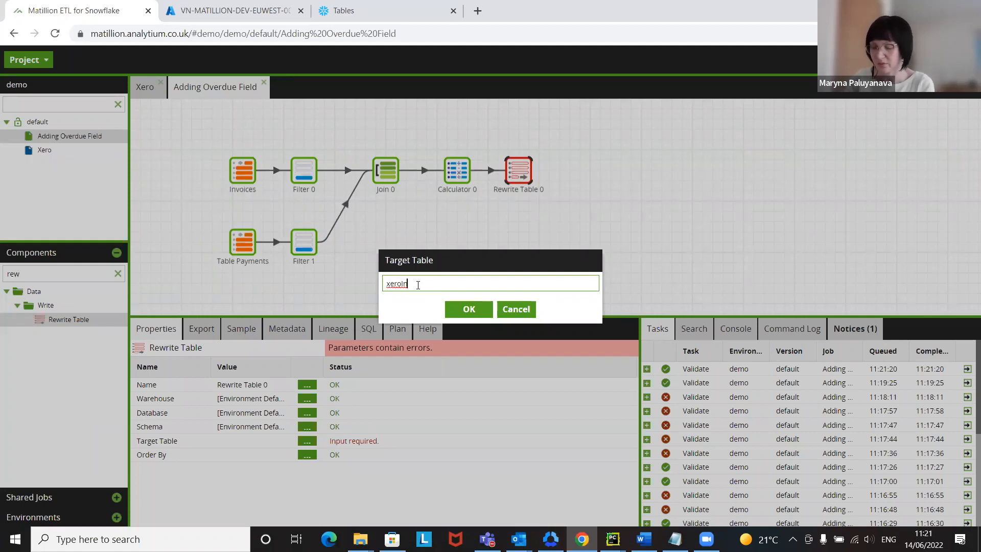
pyautogui.write('voices')
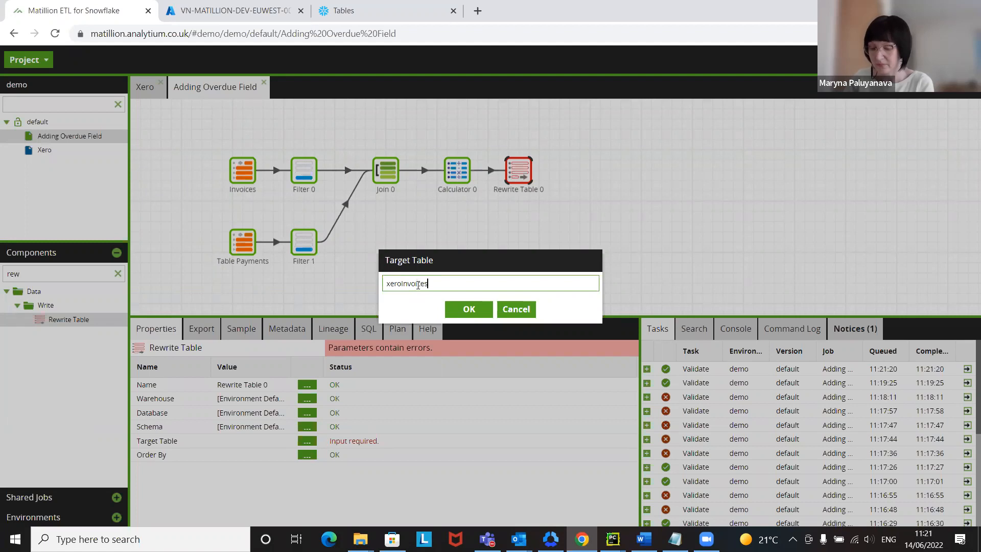
pyautogui.write('WithOv')
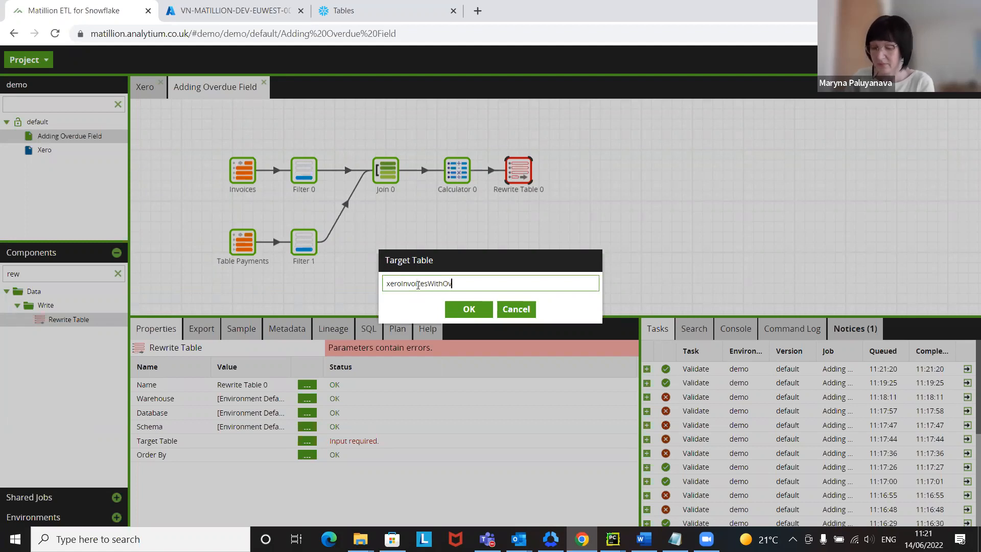
pyautogui.write('erdue')
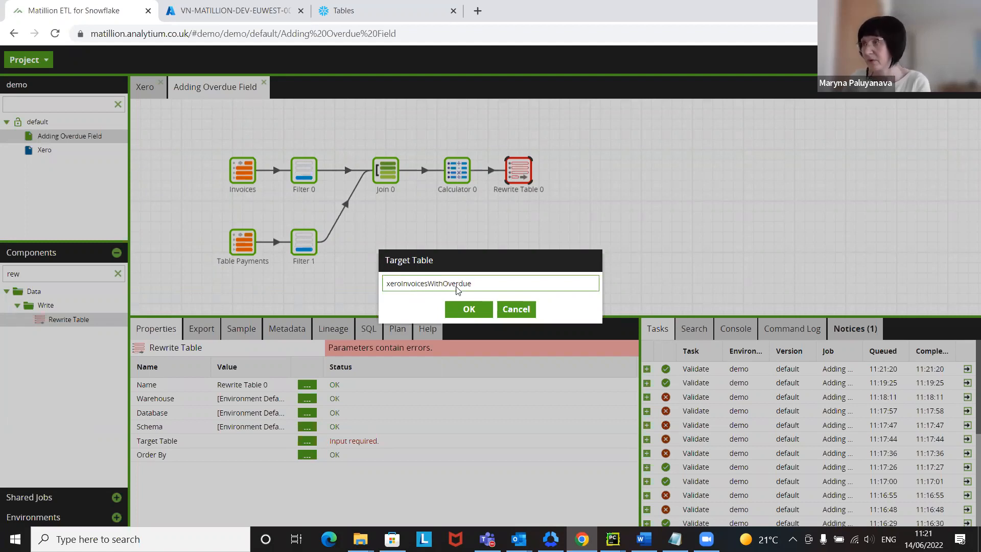
pyautogui.click(478, 309)
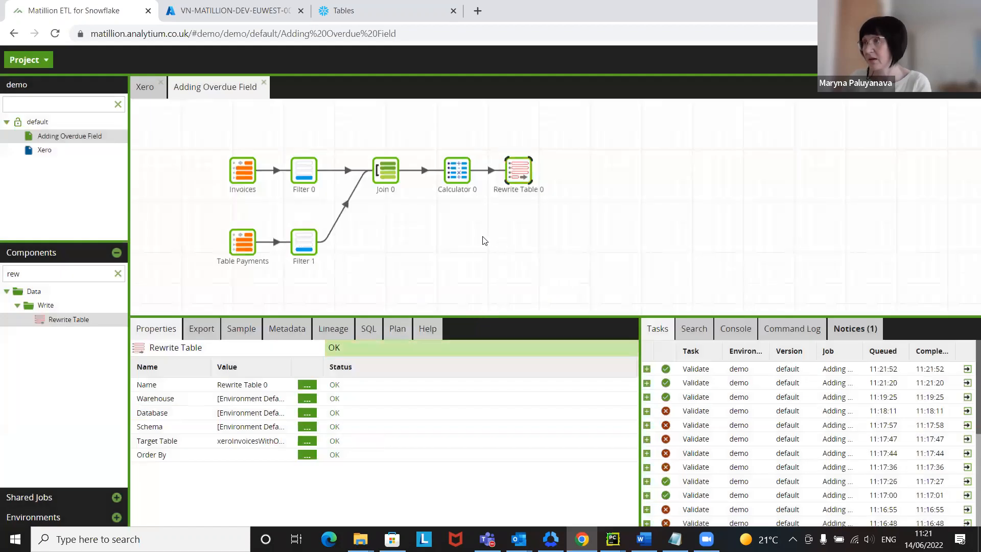
pyautogui.rightClick(556, 127)
pyautogui.click(596, 150)
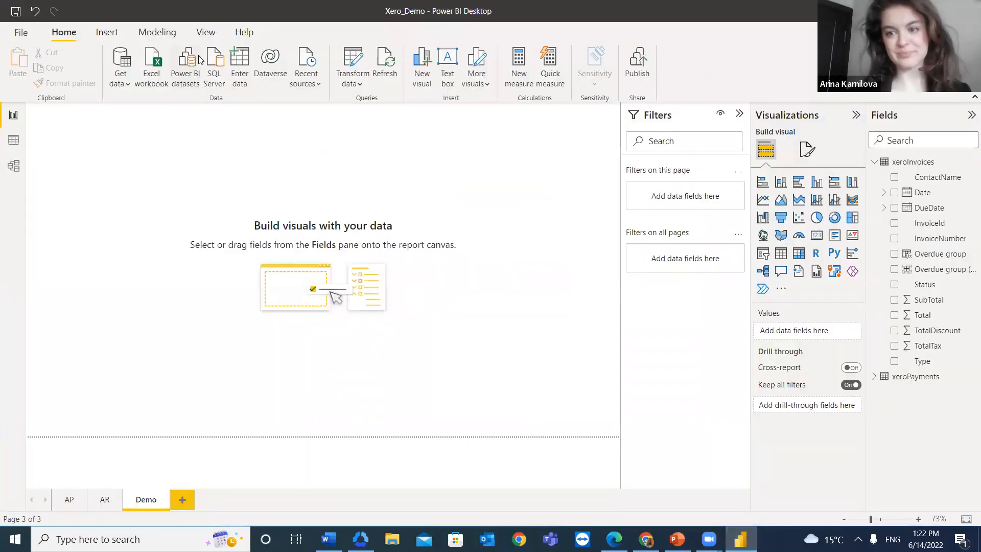
pyautogui.click(130, 79)
pyautogui.click(140, 364)
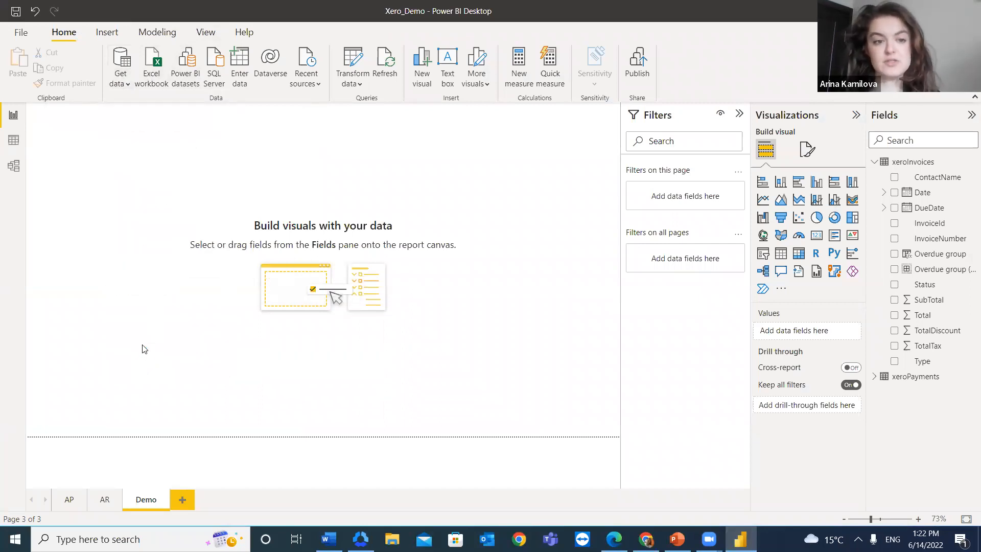
pyautogui.click(127, 86)
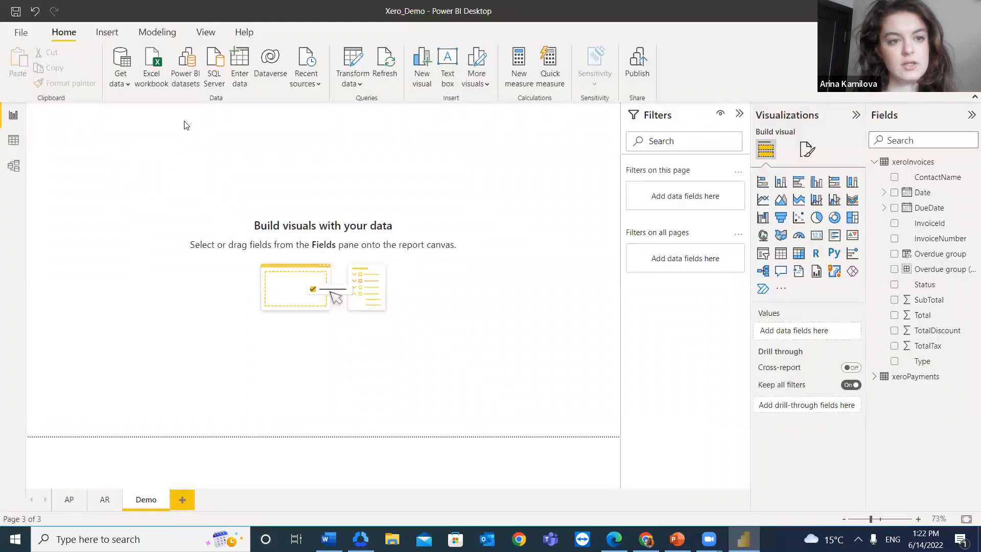
# - Choose Snowflake as the Get Data source
pyautogui.write('snowf')
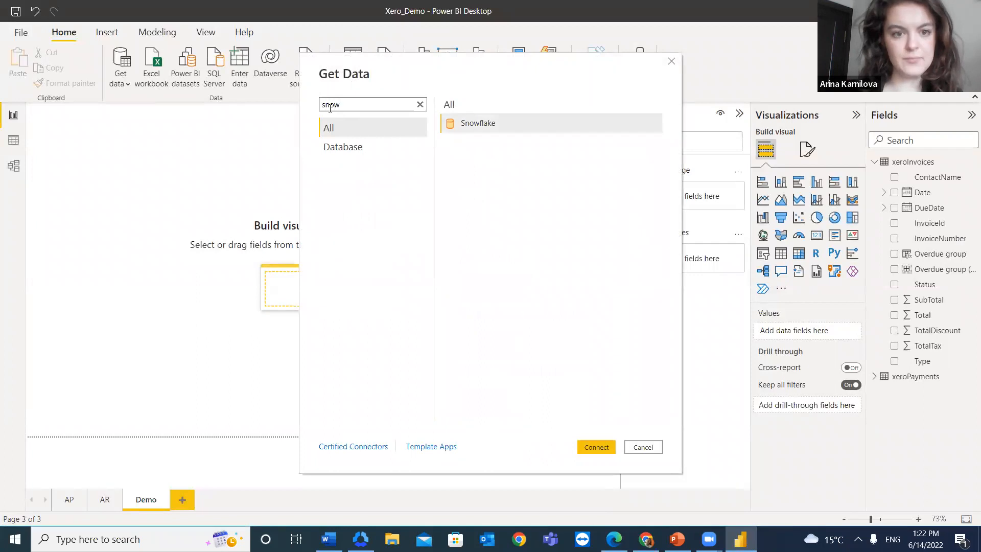
pyautogui.click(601, 124)
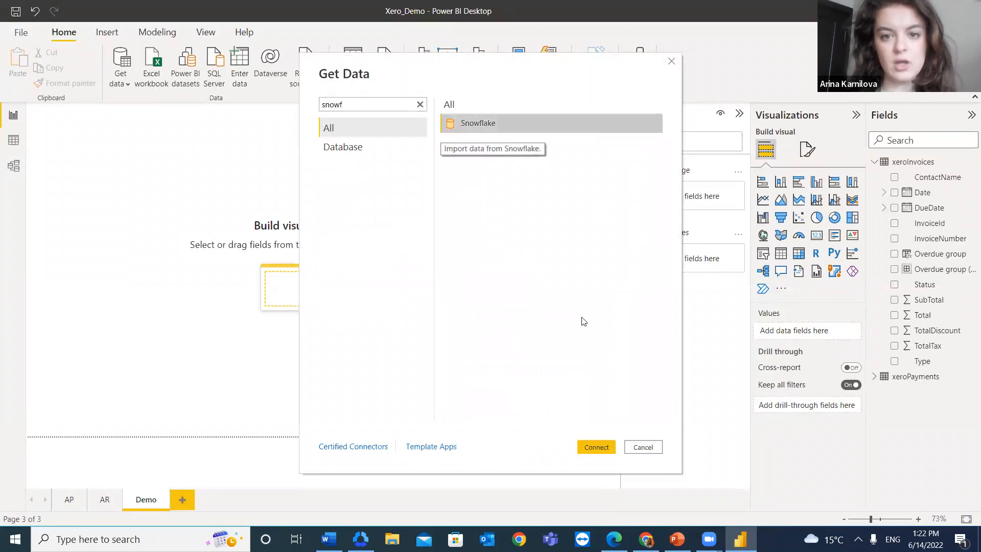
pyautogui.click(596, 447)
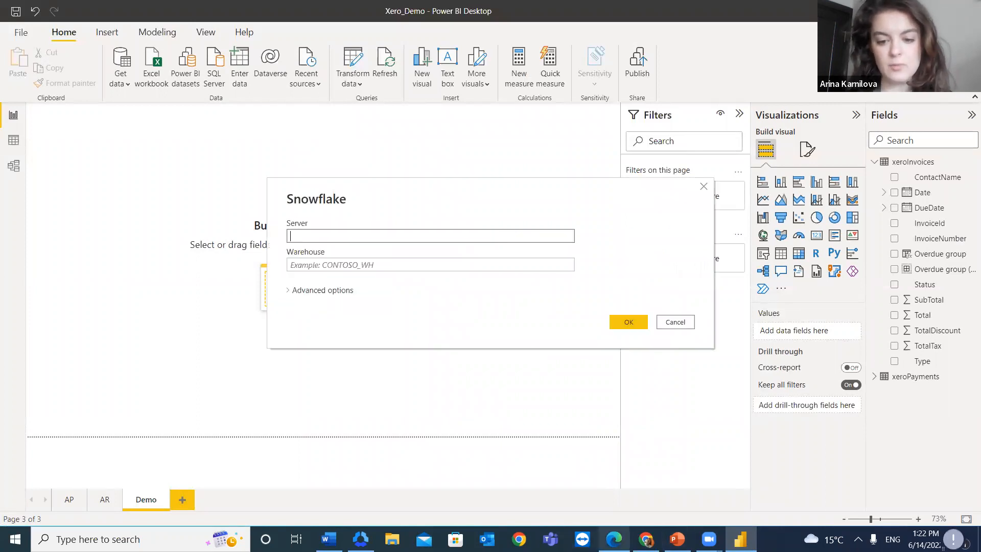
# - Enter the Snowflake server address copied from the web console and warehouse ANALYTIUMDWH
pyautogui.click(613, 536)
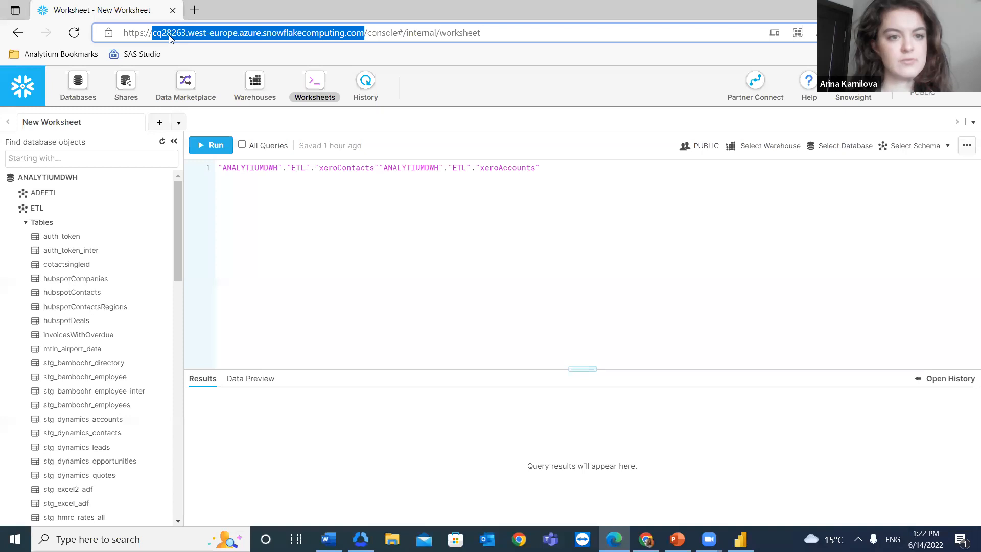
pyautogui.rightClick(171, 34)
pyautogui.click(211, 138)
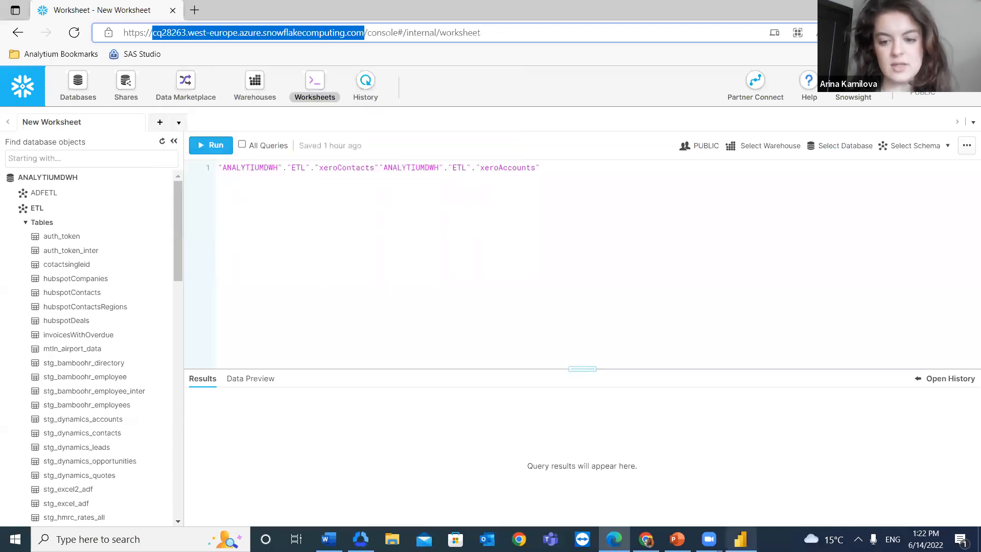
pyautogui.click(740, 539)
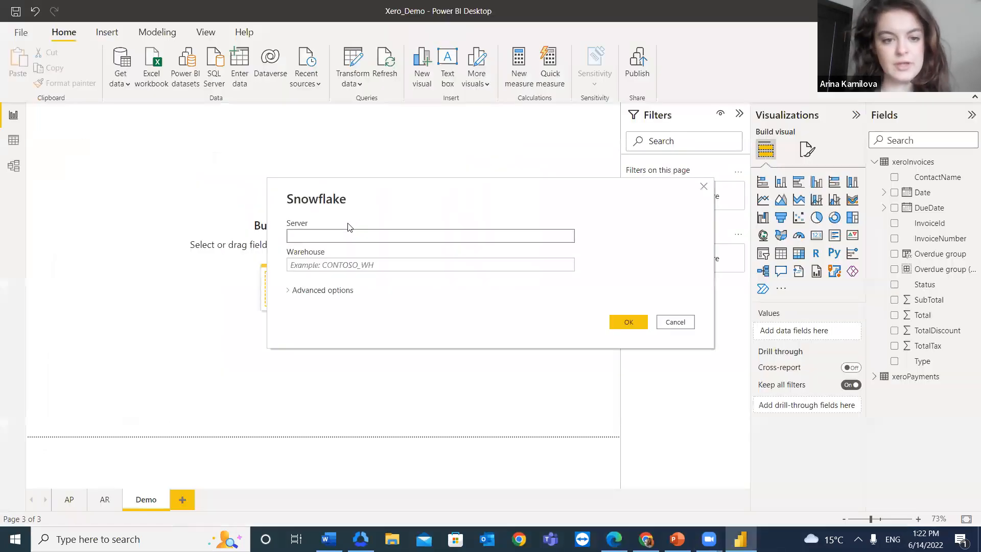
pyautogui.hotkey('ctrl', 'v')
pyautogui.click(338, 265)
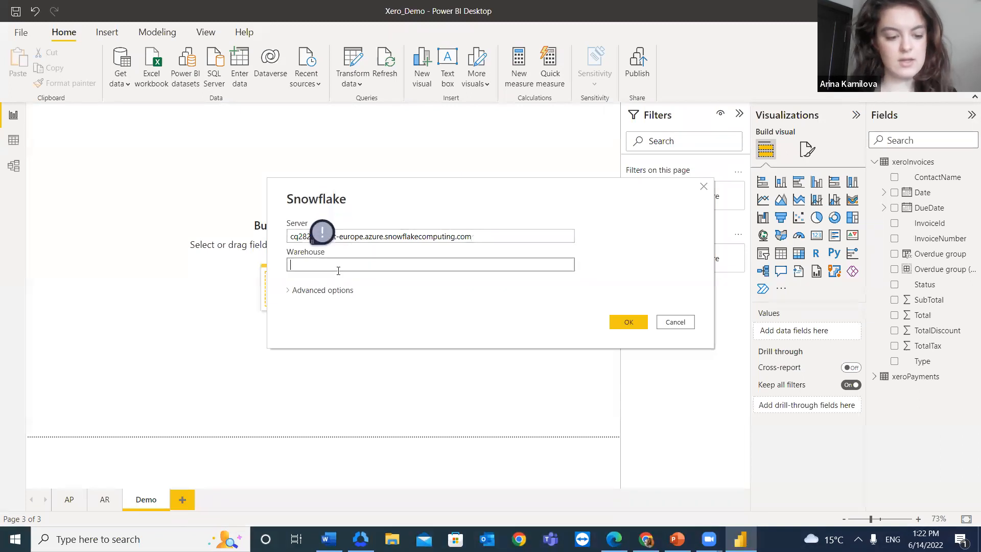
pyautogui.write('ANAL')
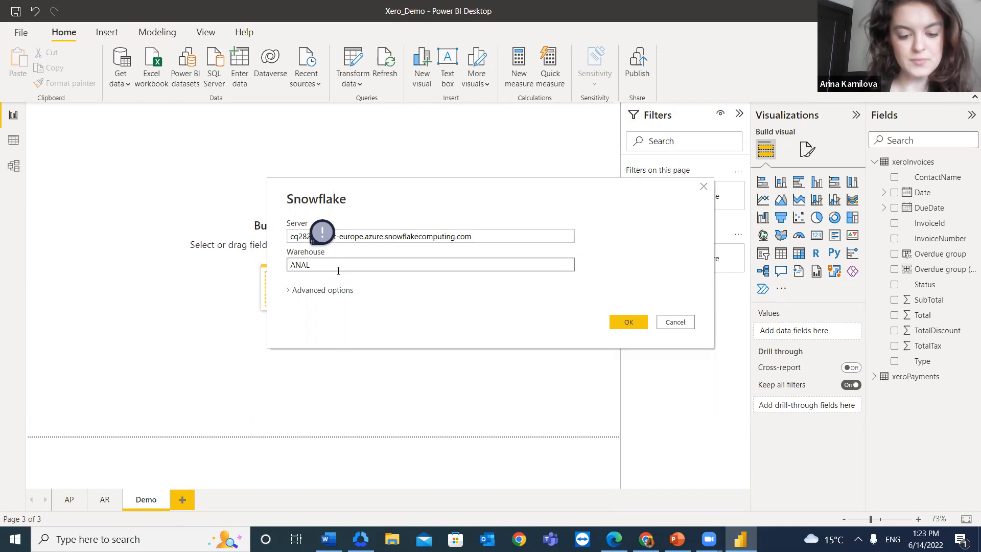
pyautogui.write('Y')
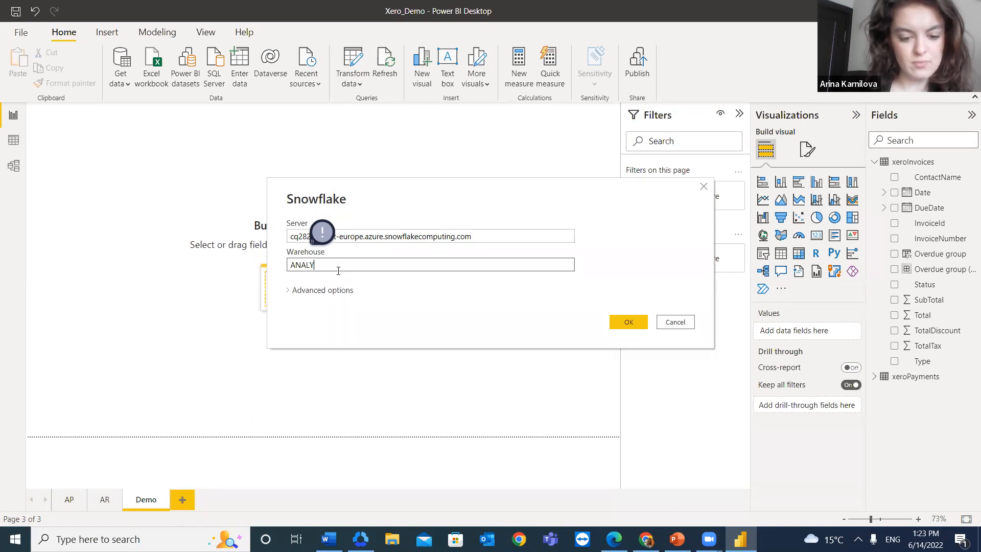
pyautogui.write('TIUMDWH')
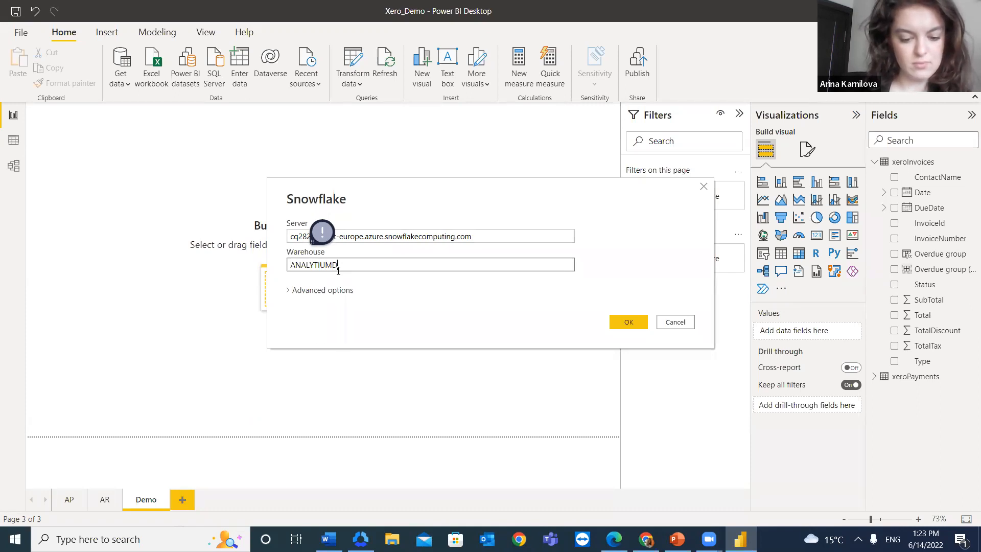
pyautogui.press('Return')
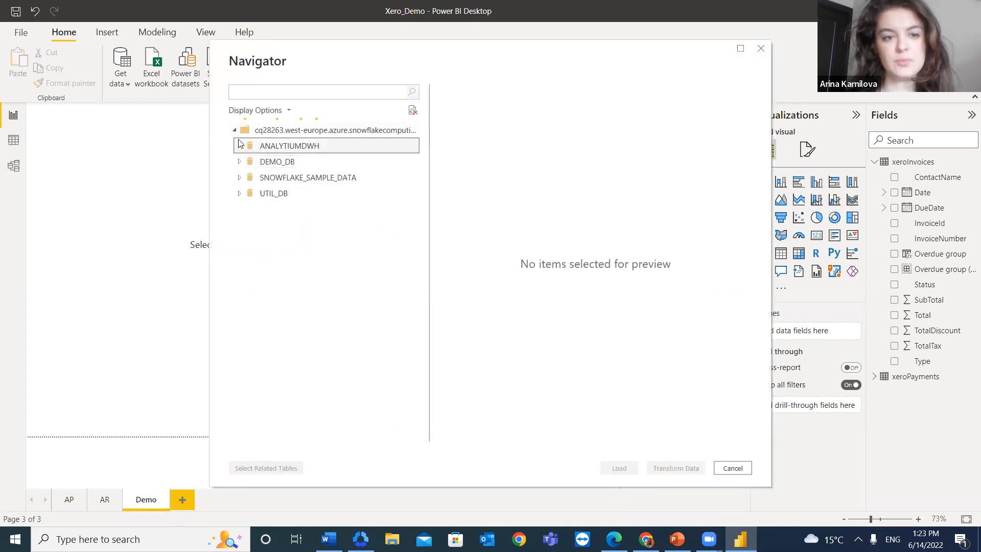
# - Tick xeroInvoices and xeroPayments under ANALYTIUMDWH > ETL and load them
pyautogui.click(239, 146)
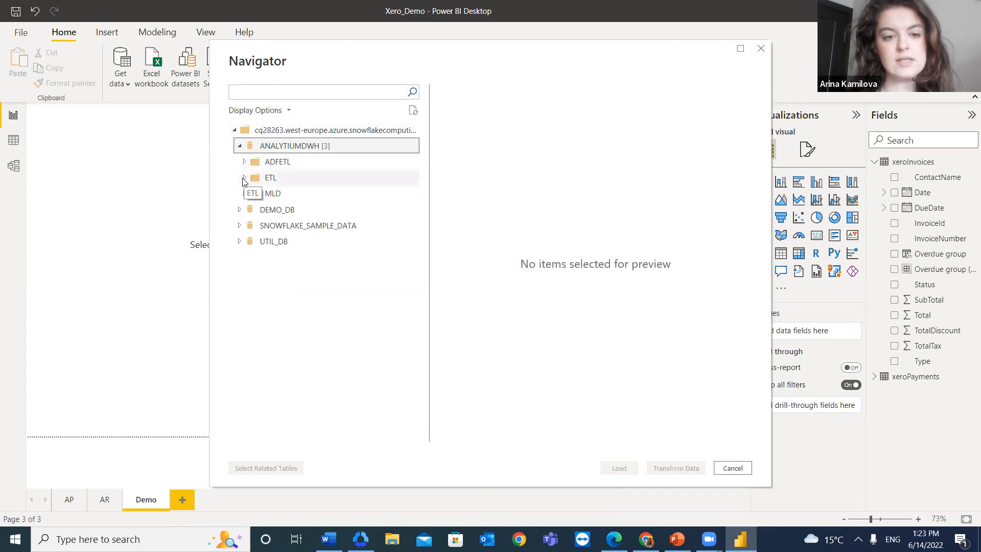
pyautogui.click(244, 179)
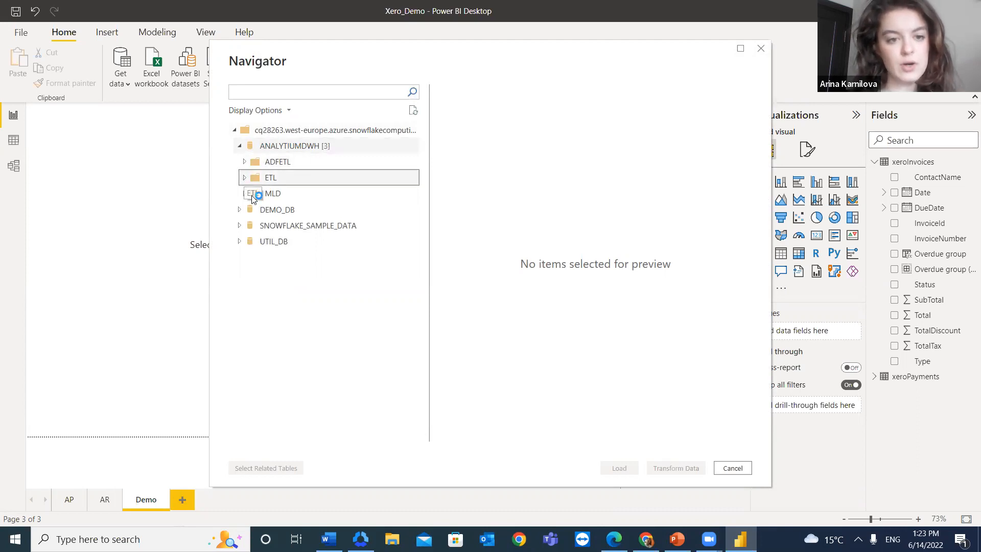
pyautogui.scroll(-15, 274, 231)
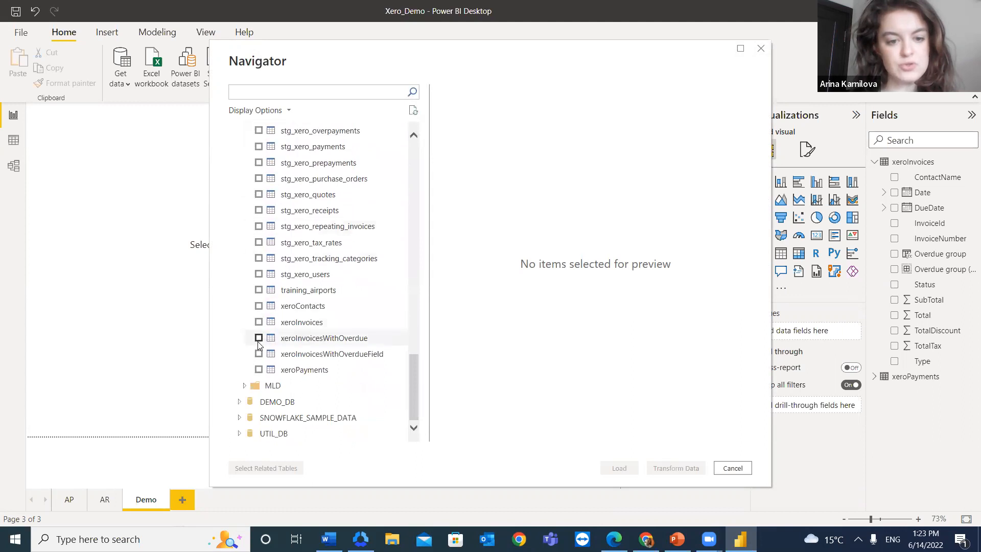
pyautogui.click(261, 373)
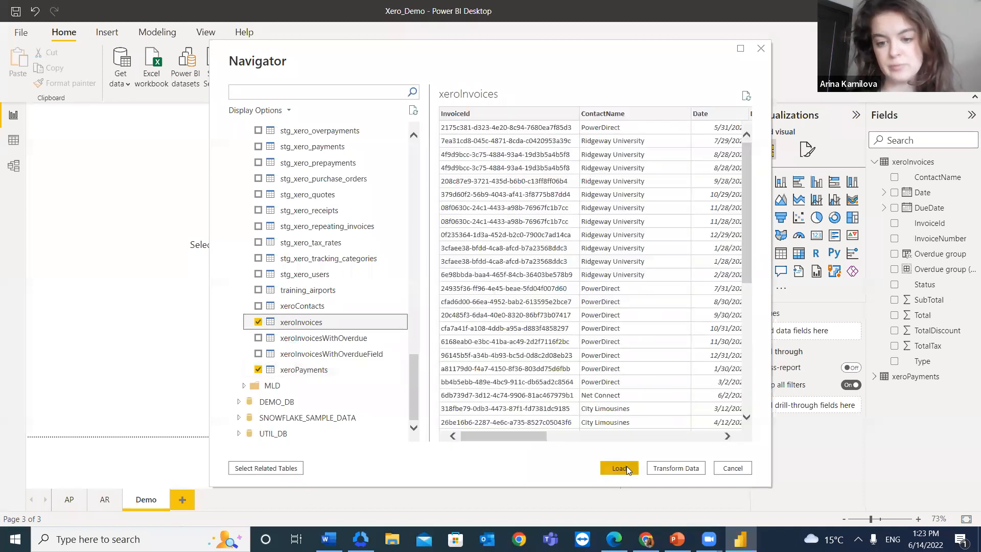
pyautogui.click(619, 468)
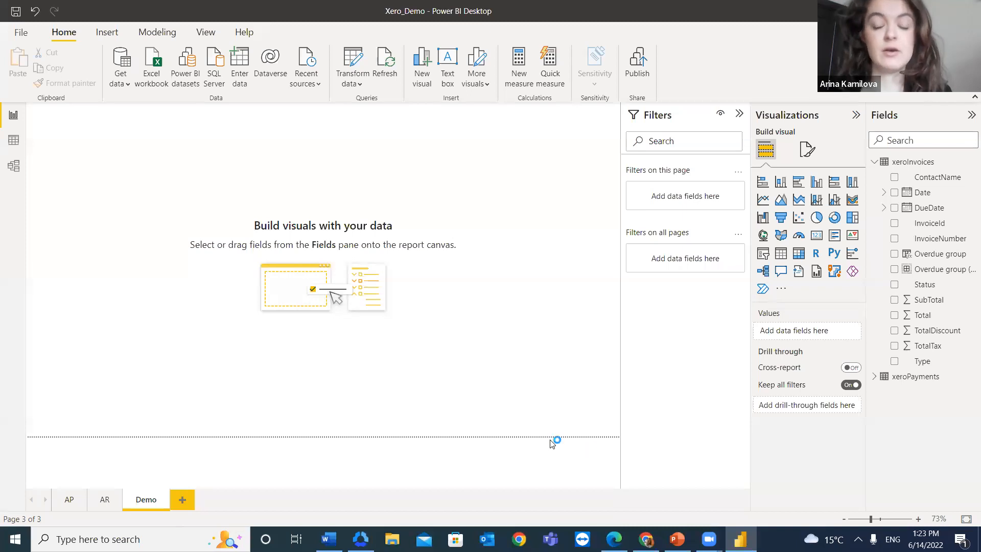
# - Accept the connection settings, cancel the load, and discard the pending xeroInvoices and xeroPayments query changes
pyautogui.click(564, 327)
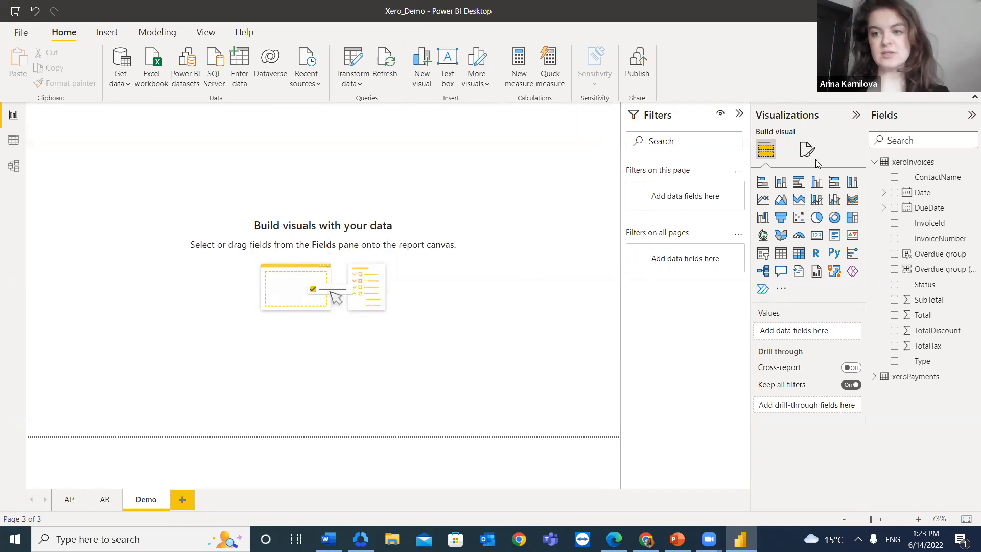
pyautogui.click(613, 345)
pyautogui.click(701, 115)
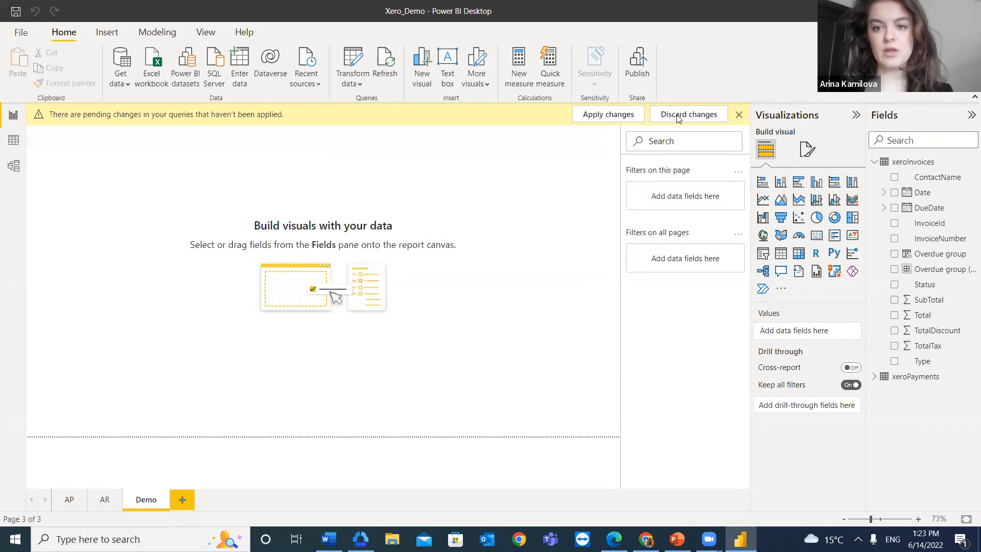
pyautogui.click(696, 117)
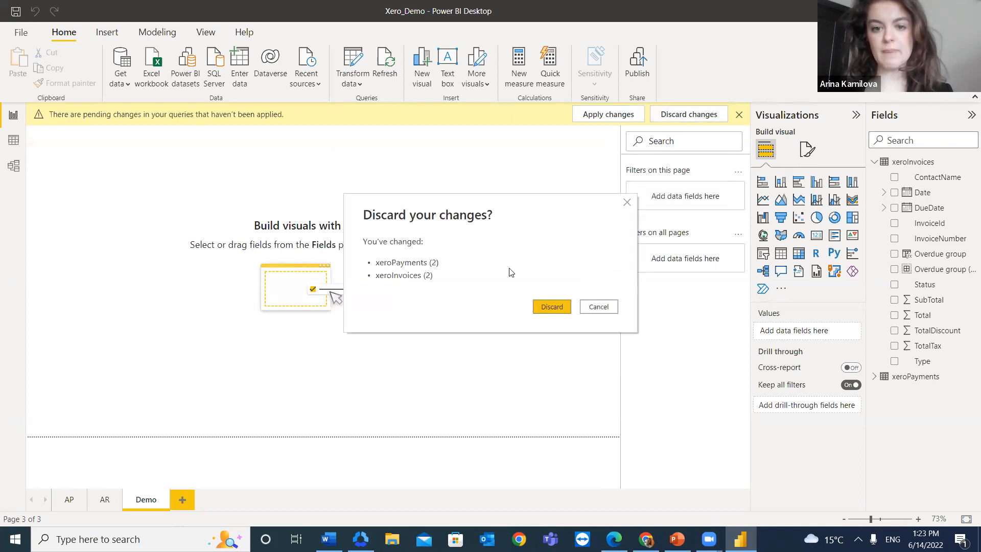
pyautogui.click(540, 308)
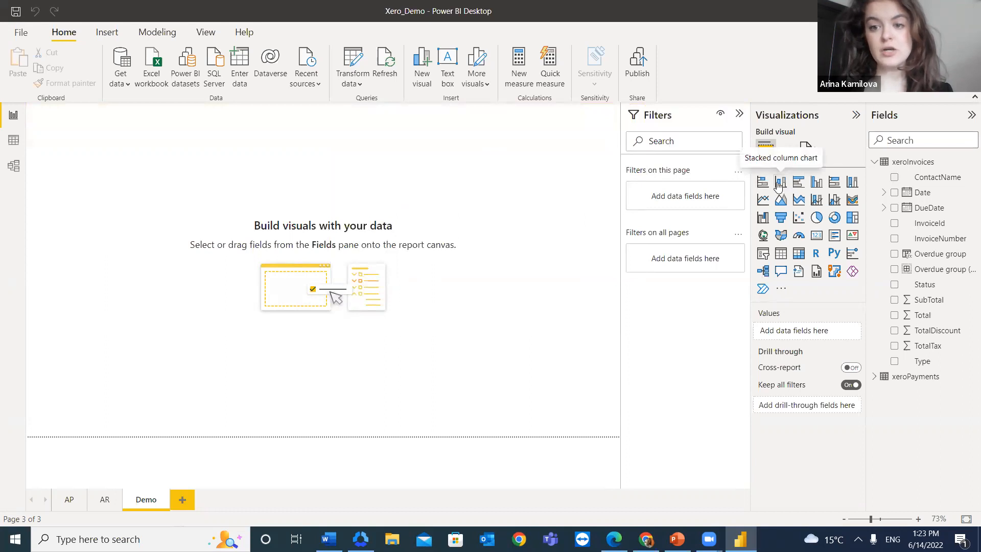
# - Add a stacked column chart plotting Total by DueDate, split by invoice Status
pyautogui.click(779, 185)
pyautogui.moveTo(122, 170); pyautogui.dragTo(553, 167)
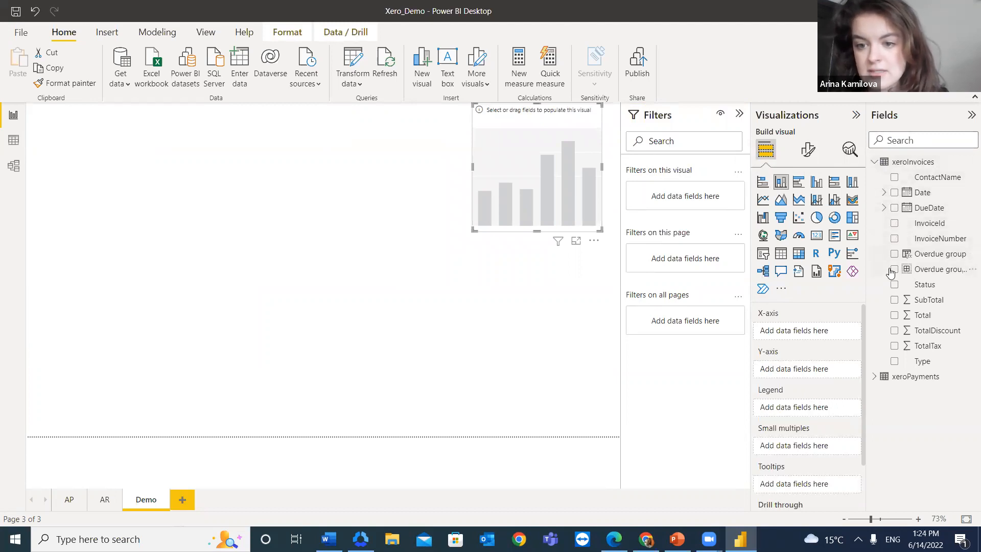
pyautogui.moveTo(935, 209); pyautogui.dragTo(814, 331)
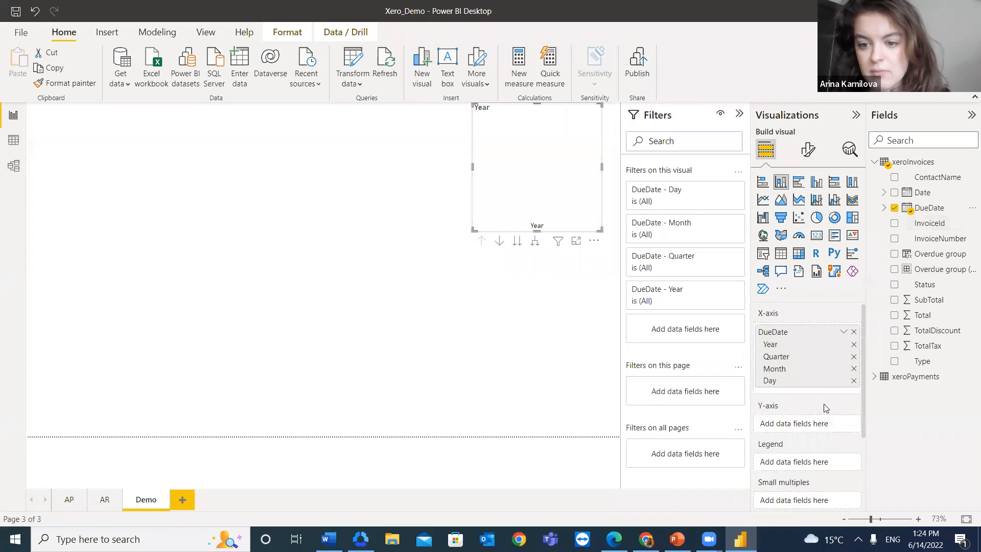
pyautogui.scroll(-3, 825, 407)
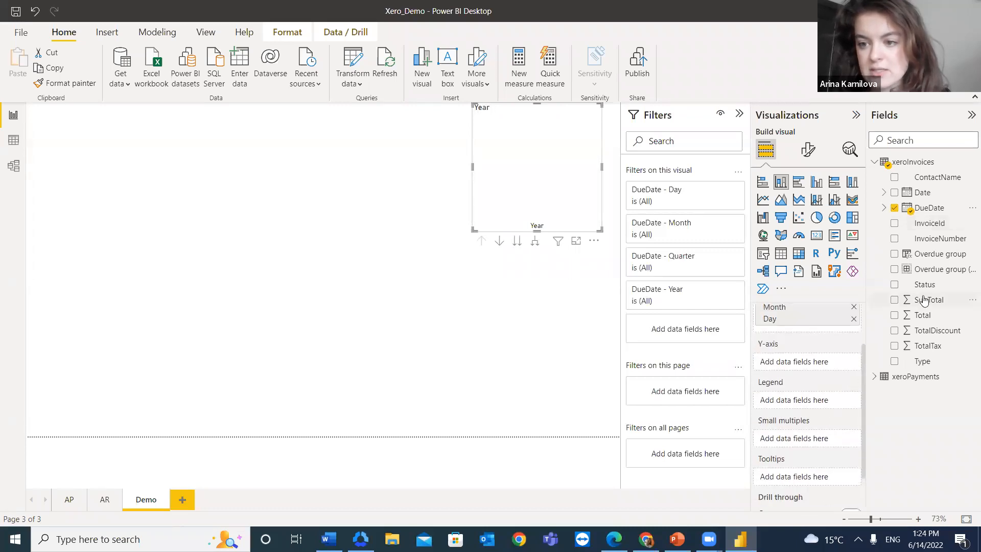
pyautogui.moveTo(938, 319); pyautogui.dragTo(840, 363)
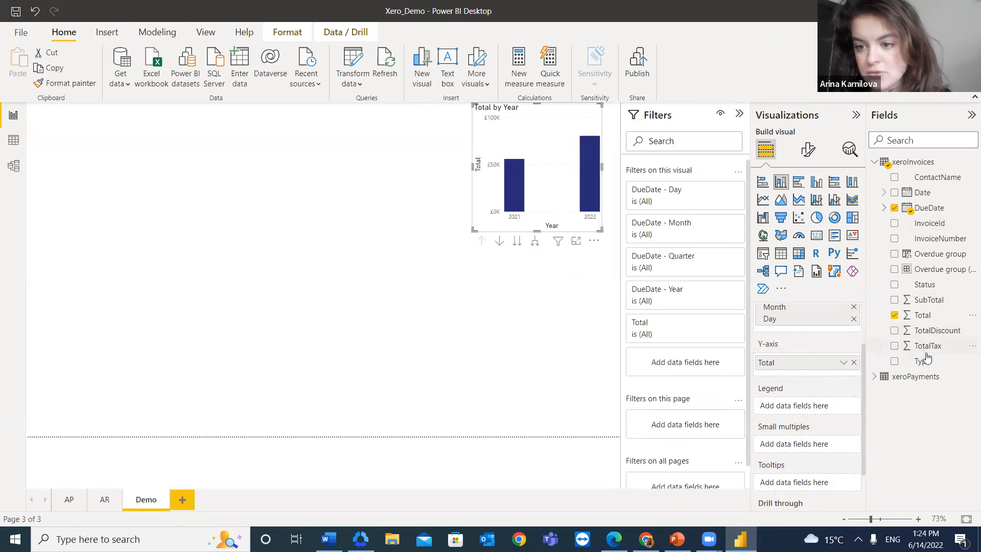
pyautogui.moveTo(925, 285); pyautogui.dragTo(801, 407)
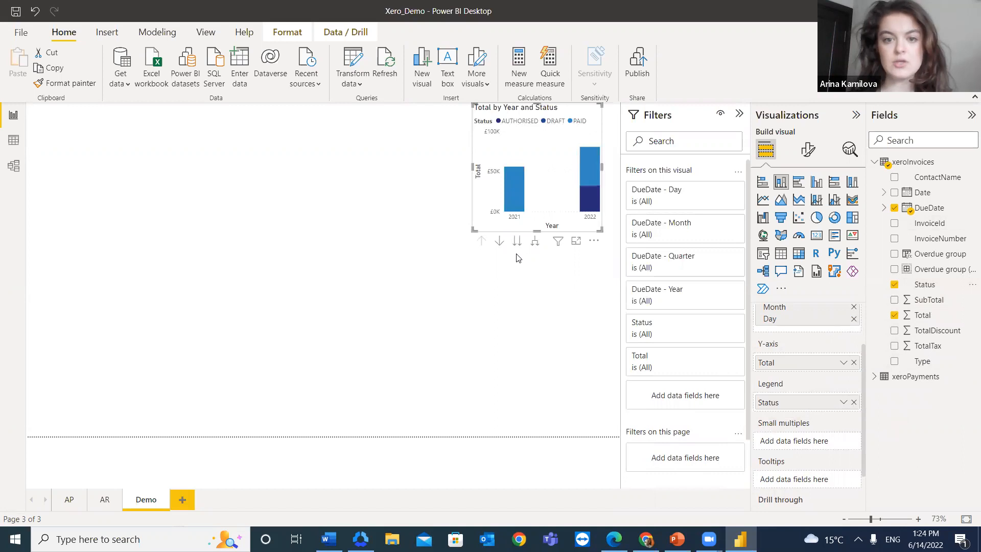
# - Reposition and widen the chart, expand its date axis down to months, and enlarge it
pyautogui.moveTo(498, 198); pyautogui.dragTo(452, 248)
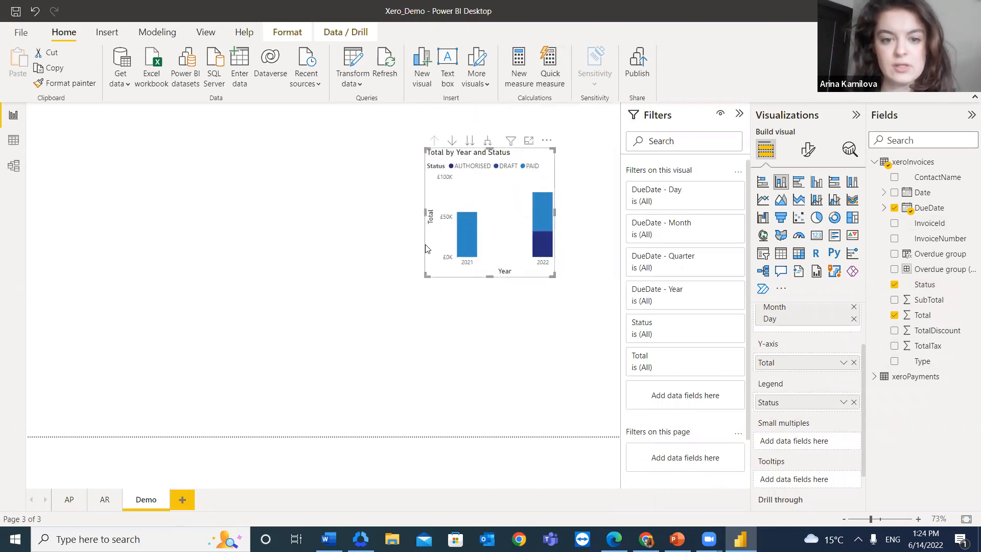
pyautogui.moveTo(425, 277); pyautogui.dragTo(338, 260)
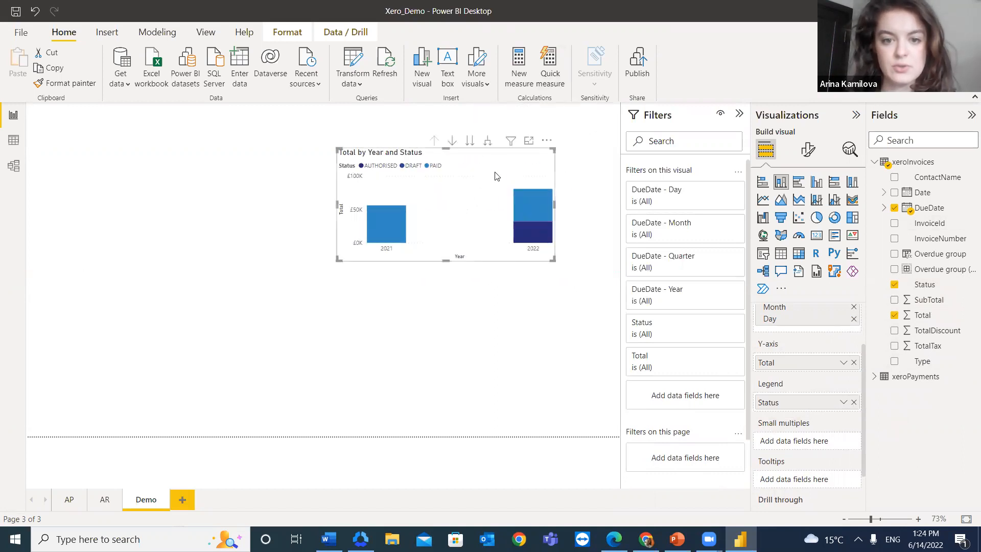
pyautogui.click(486, 143)
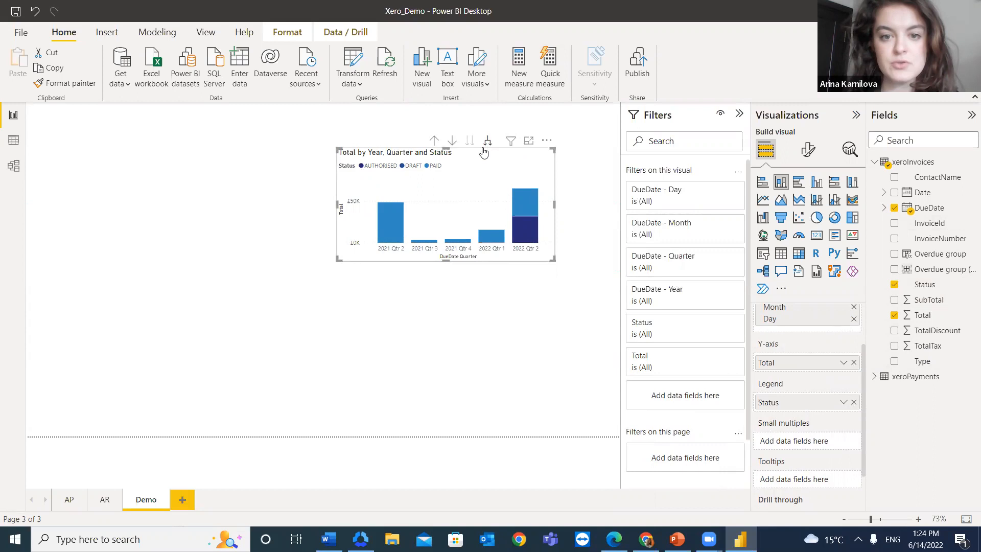
pyautogui.click(471, 129)
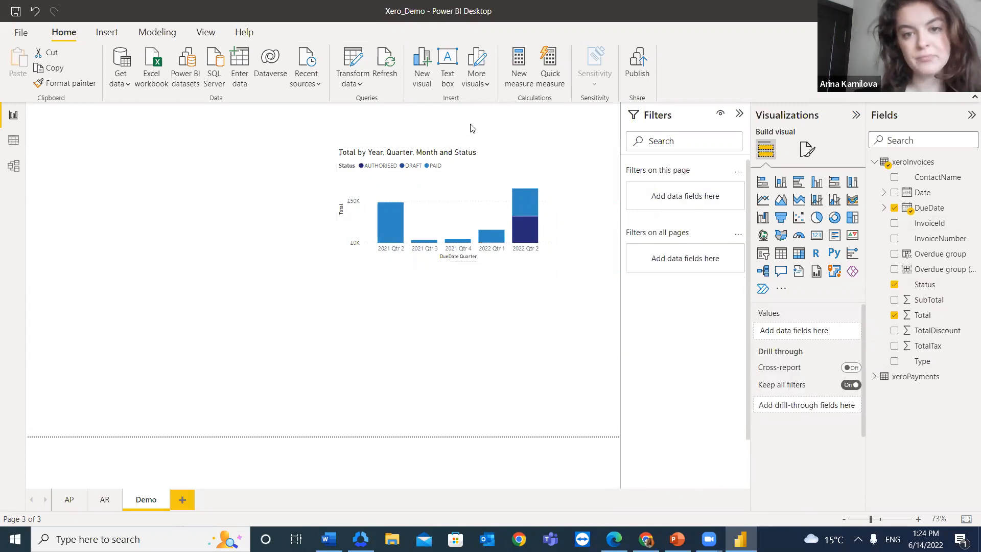
pyautogui.click(487, 143)
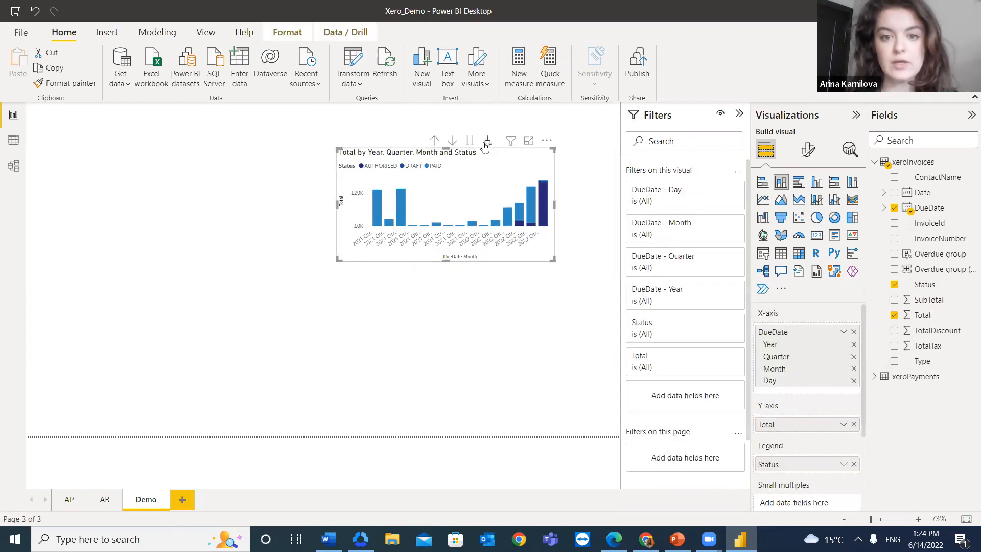
pyautogui.moveTo(552, 151); pyautogui.dragTo(590, 131)
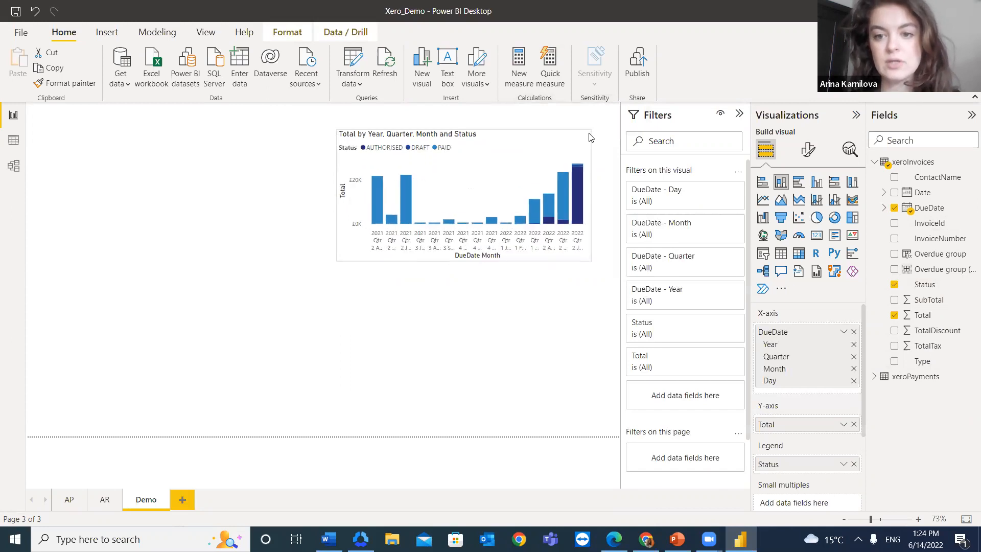
pyautogui.click(551, 348)
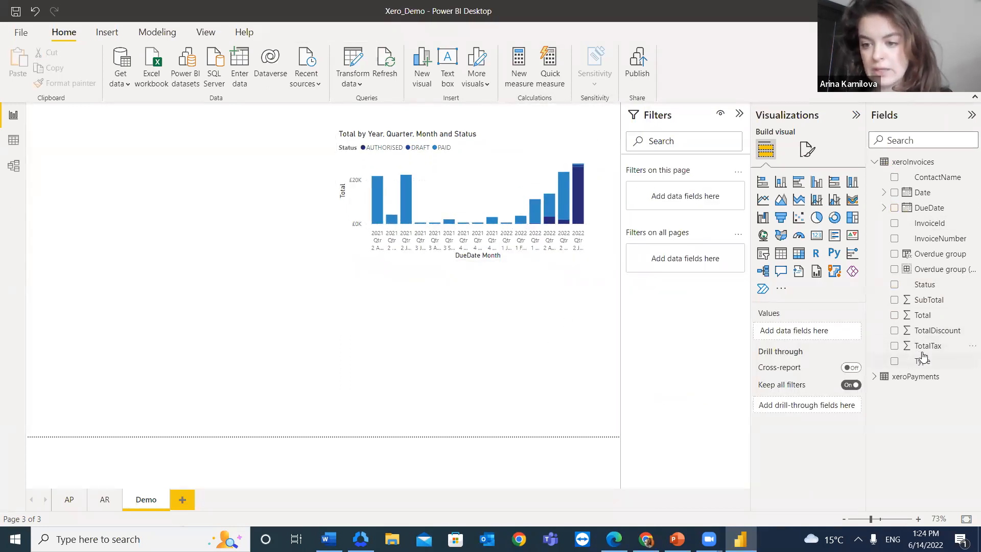
# - Filter the page to ACCPAY invoices and the chart's Status to AUTHORISED and PAID
pyautogui.moveTo(922, 365); pyautogui.dragTo(679, 204)
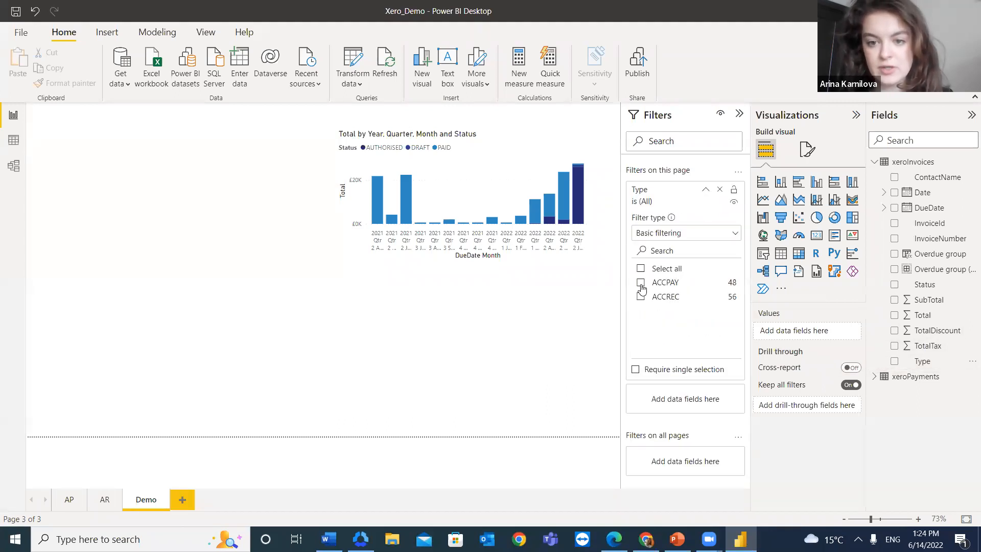
pyautogui.click(641, 284)
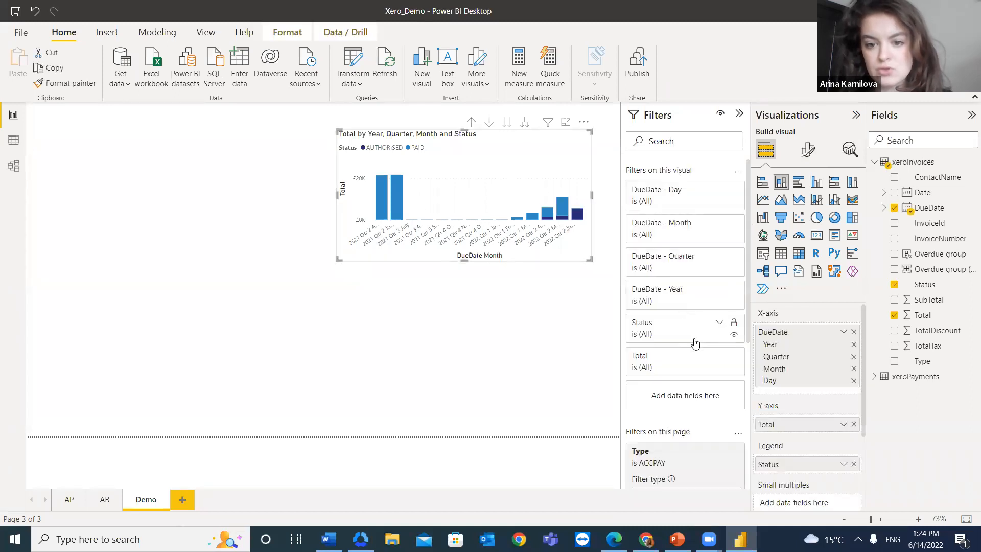
pyautogui.click(719, 323)
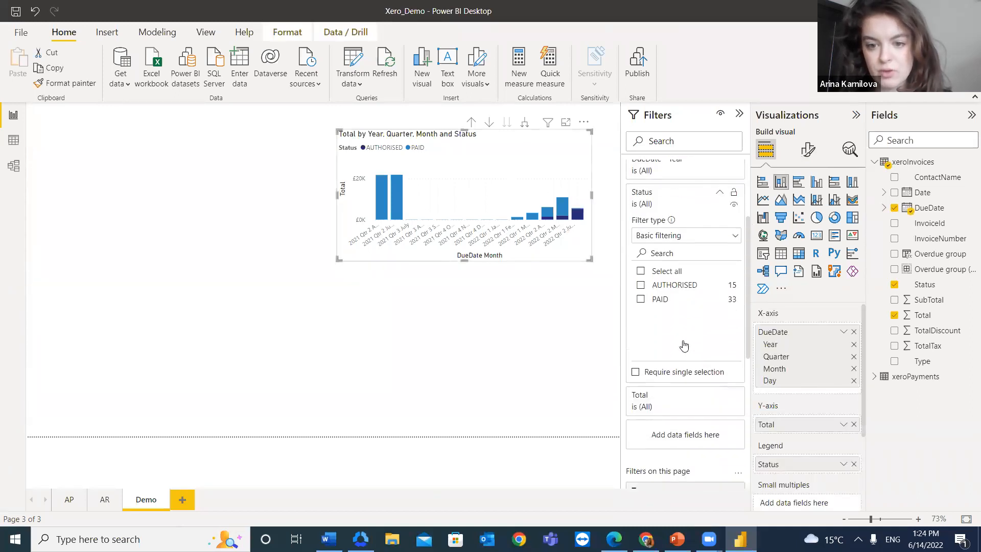
pyautogui.click(640, 269)
pyautogui.click(640, 282)
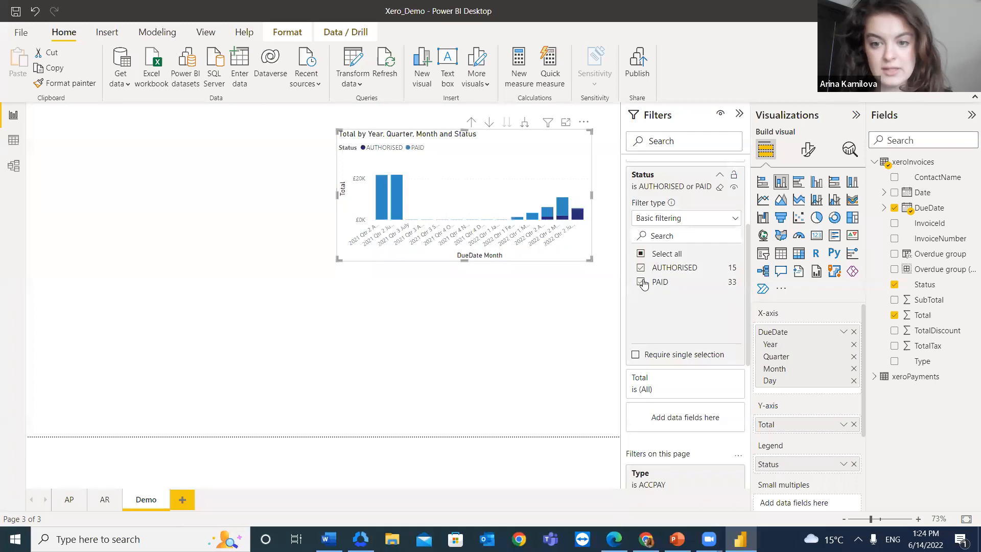
# - Remove Year and Quarter from the chart's x-axis so it shows months only
pyautogui.scroll(-1, 805, 340)
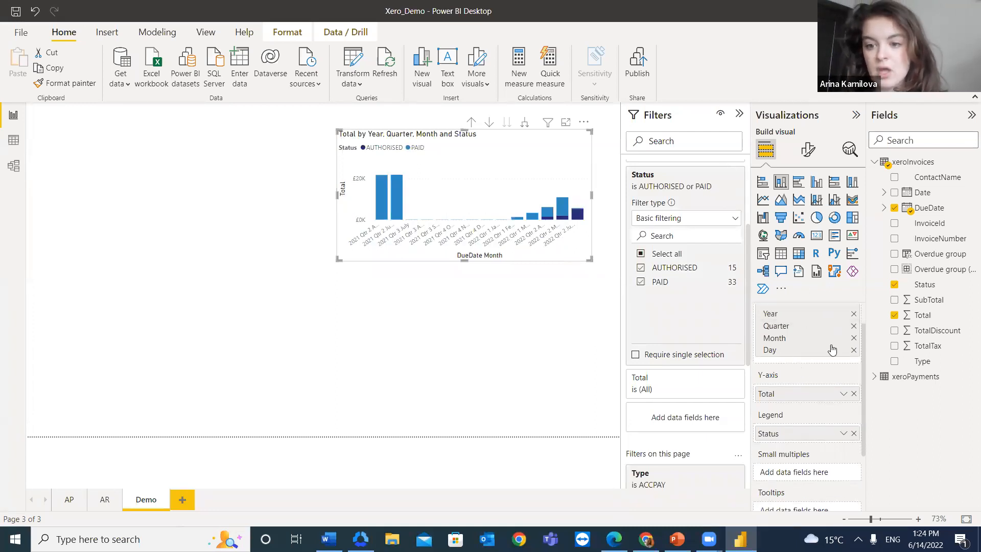
pyautogui.click(853, 327)
pyautogui.click(854, 313)
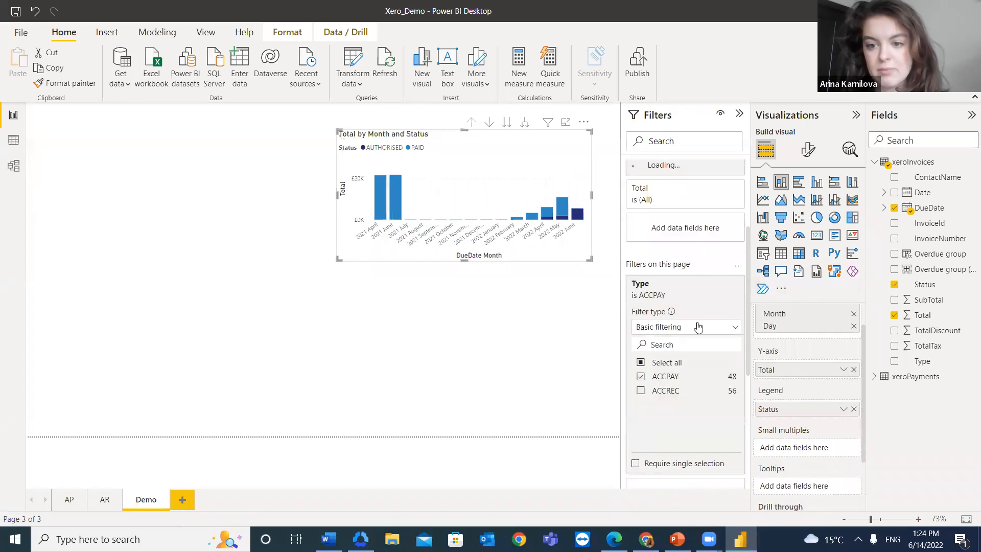
pyautogui.click(391, 306)
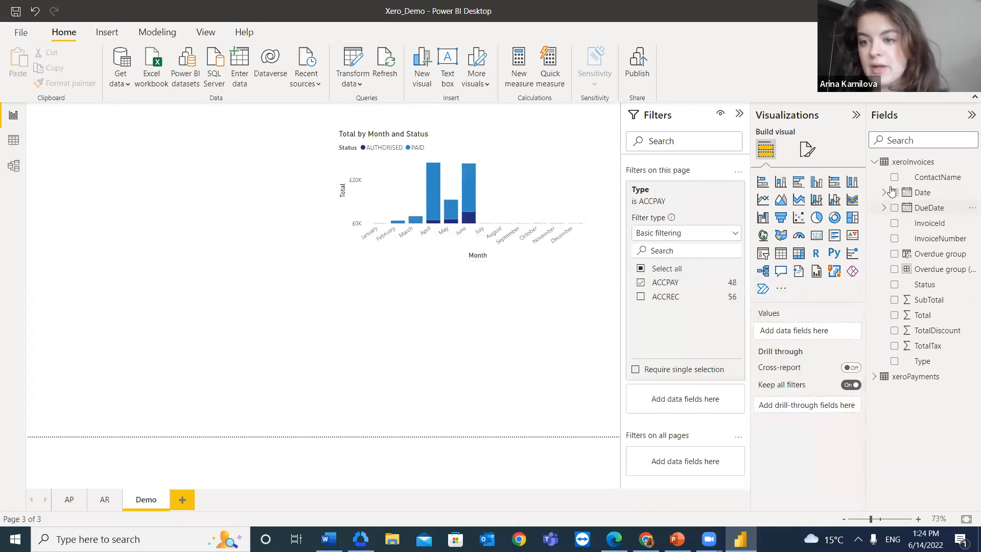
# - Place a DueDate range slicer at the page's top-left, resized wider and shorter
pyautogui.click(763, 262)
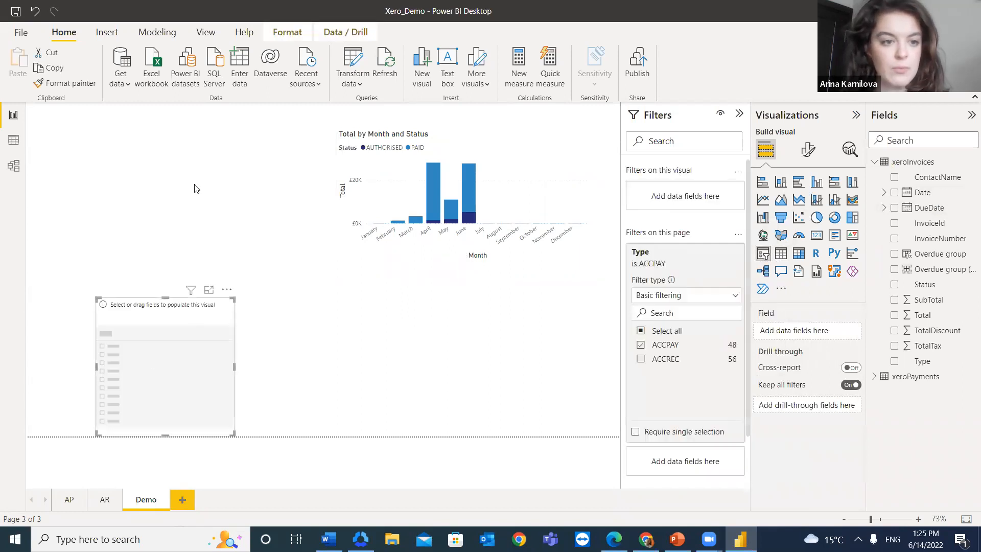
pyautogui.moveTo(146, 348); pyautogui.dragTo(114, 189)
pyautogui.moveTo(928, 207); pyautogui.dragTo(144, 233)
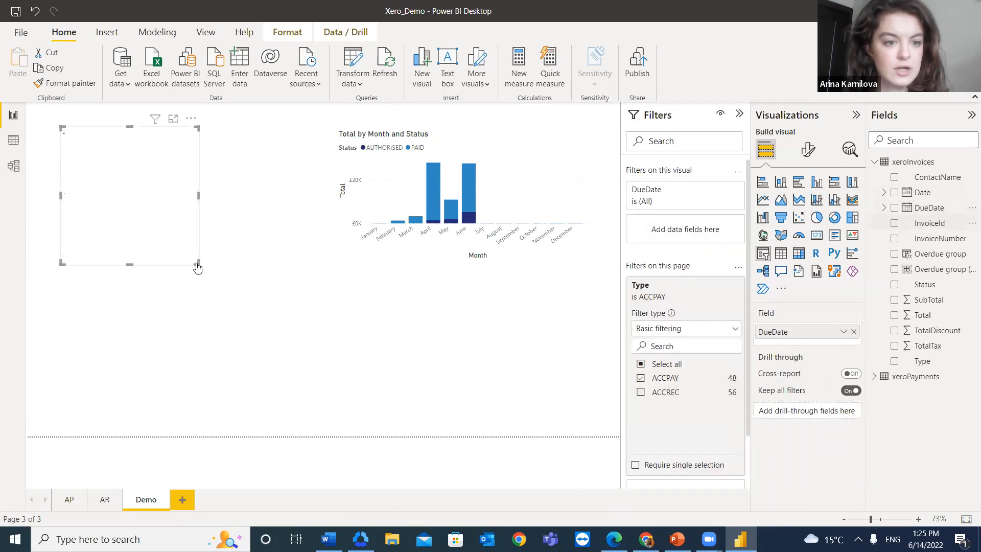
pyautogui.moveTo(198, 264); pyautogui.dragTo(217, 256)
pyautogui.moveTo(299, 218); pyautogui.dragTo(298, 214)
pyautogui.moveTo(72, 162)
pyautogui.mouseDown()
pyautogui.moveTo(159, 185)
pyautogui.moveTo(60, 153)
pyautogui.mouseUp()
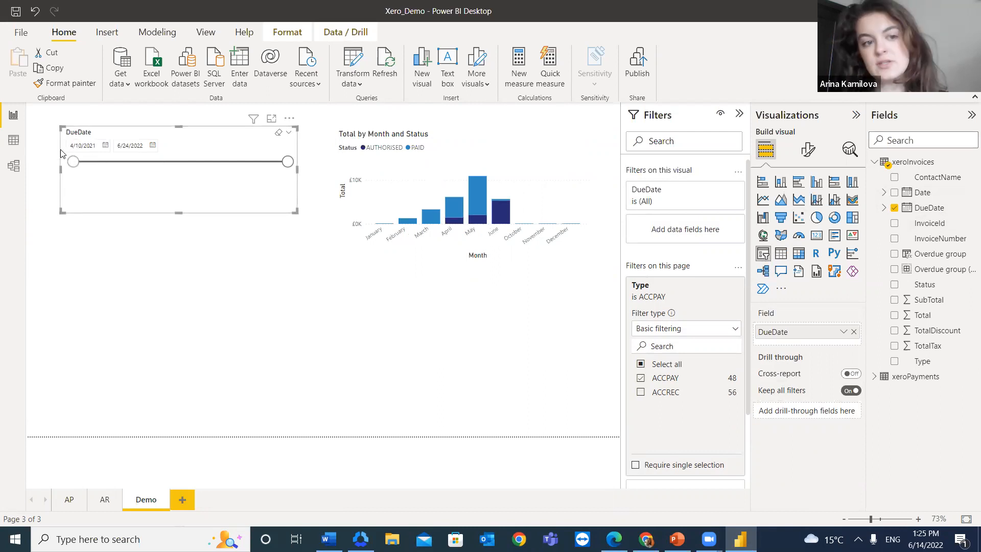
pyautogui.click(130, 291)
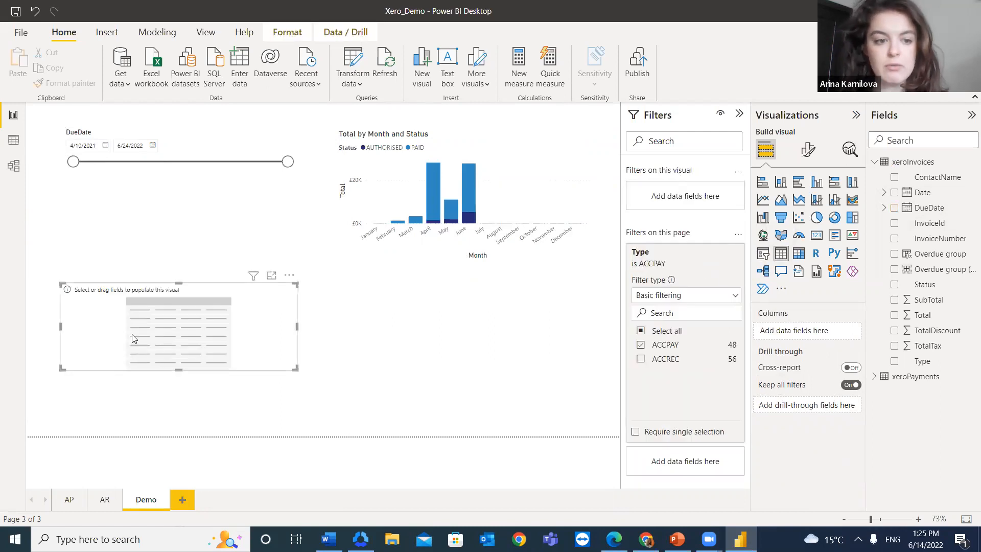
# - Fill the resized table with ContactName, InvoiceNumber and DueDate, showing DueDate as a plain date
pyautogui.moveTo(131, 334); pyautogui.dragTo(119, 300)
pyautogui.moveTo(165, 335); pyautogui.dragTo(158, 416)
pyautogui.moveTo(935, 177); pyautogui.dragTo(209, 336)
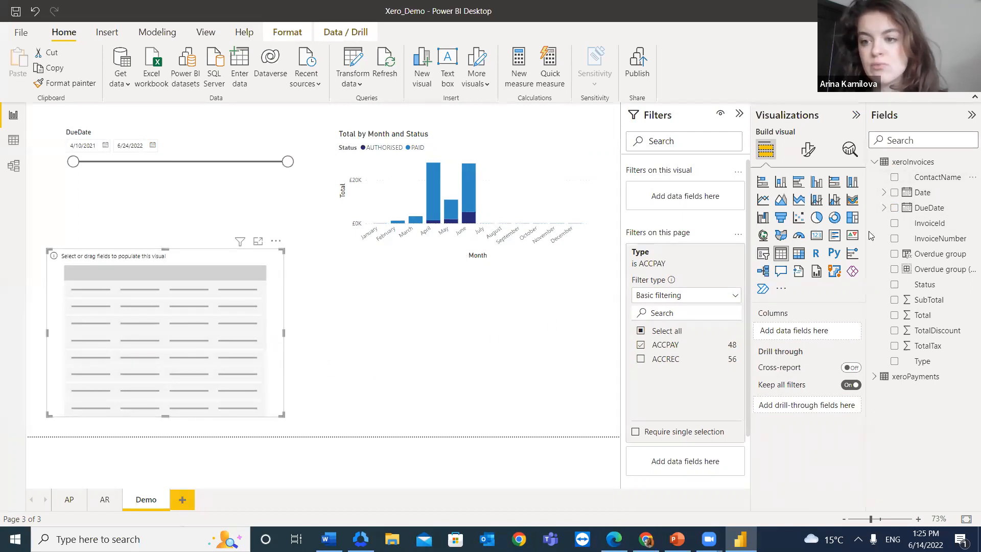
pyautogui.moveTo(929, 239); pyautogui.dragTo(183, 345)
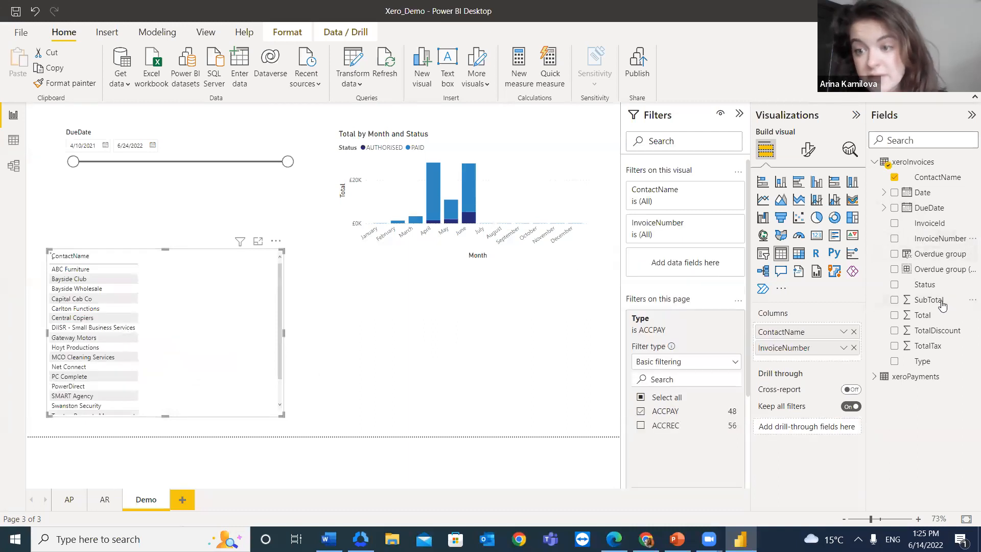
pyautogui.moveTo(928, 208); pyautogui.dragTo(256, 328)
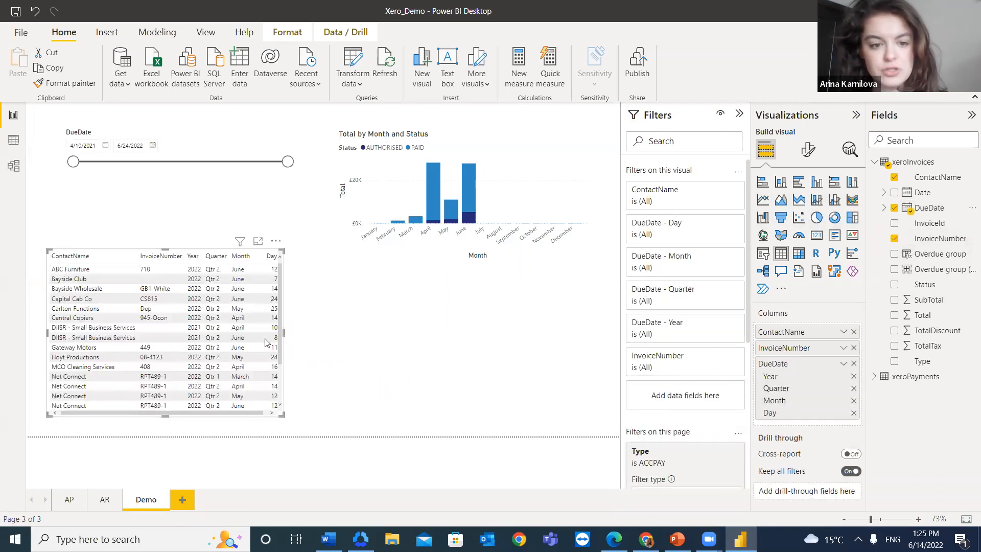
pyautogui.moveTo(284, 333); pyautogui.dragTo(335, 342)
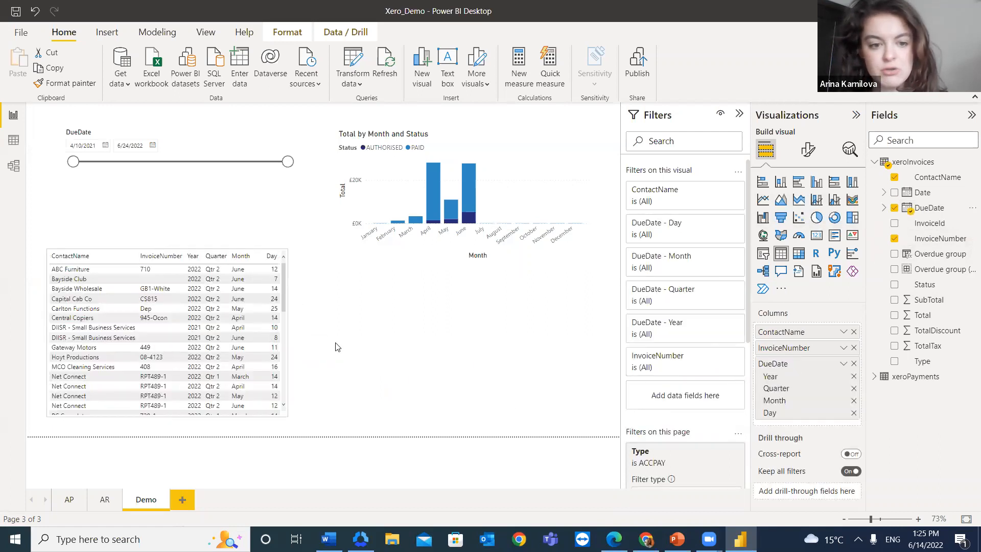
pyautogui.rightClick(850, 361)
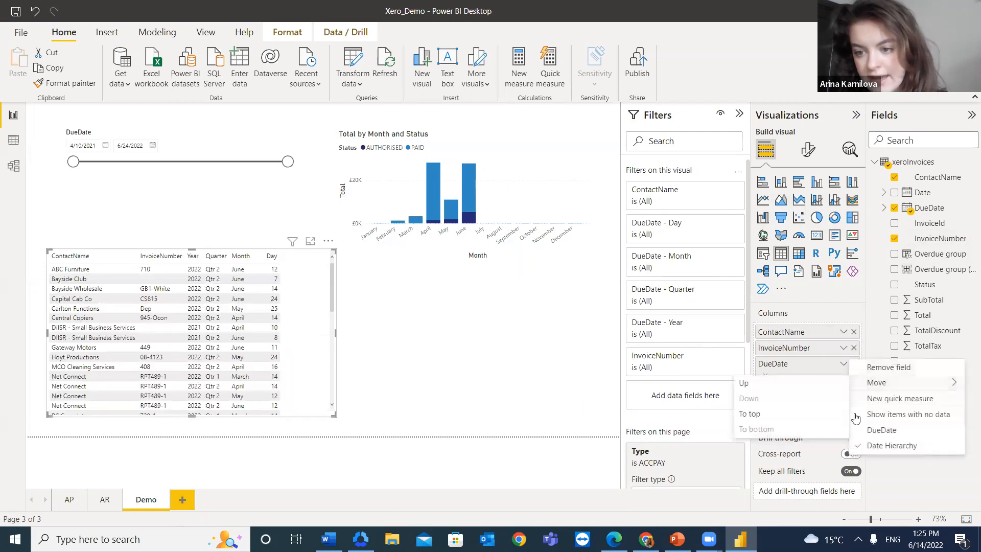
pyautogui.click(869, 430)
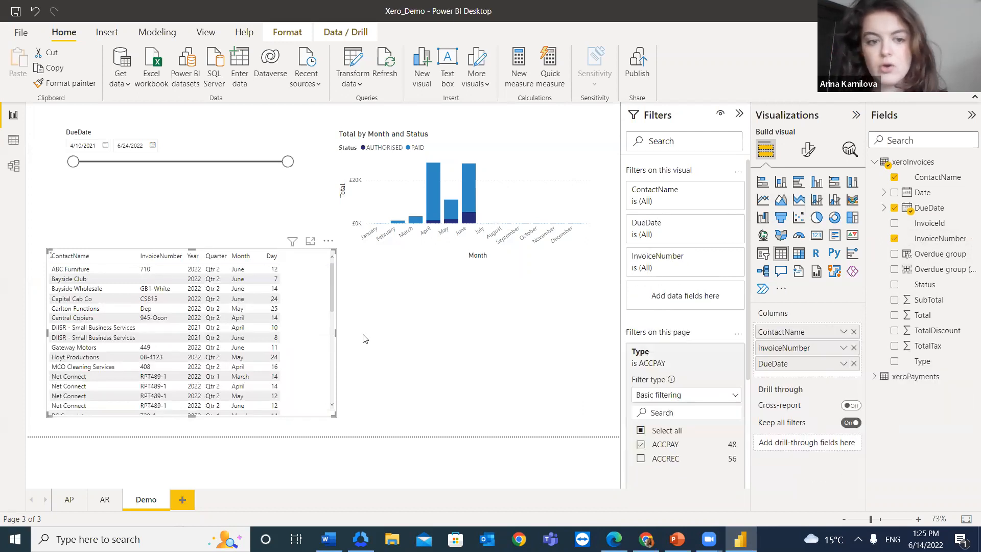
# - Add the xeroPayments Date column to the table as a plain date
pyautogui.click(874, 377)
pyautogui.scroll(-3, 893, 346)
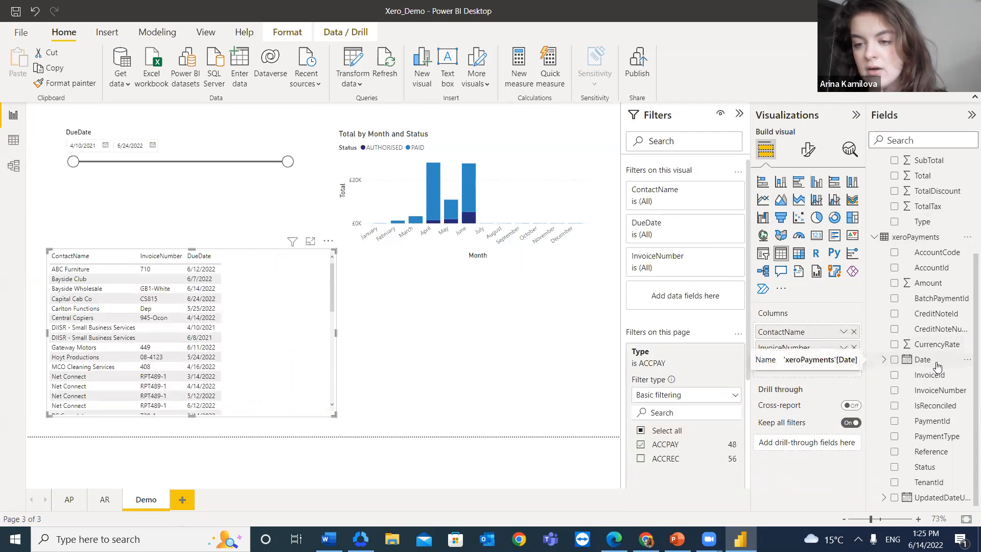
pyautogui.moveTo(937, 366); pyautogui.dragTo(827, 378)
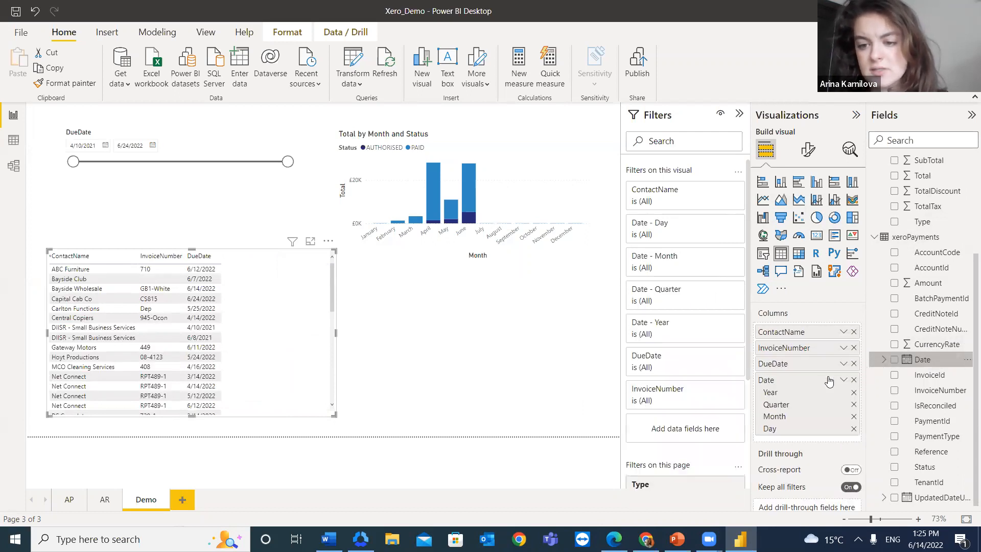
pyautogui.click(844, 375)
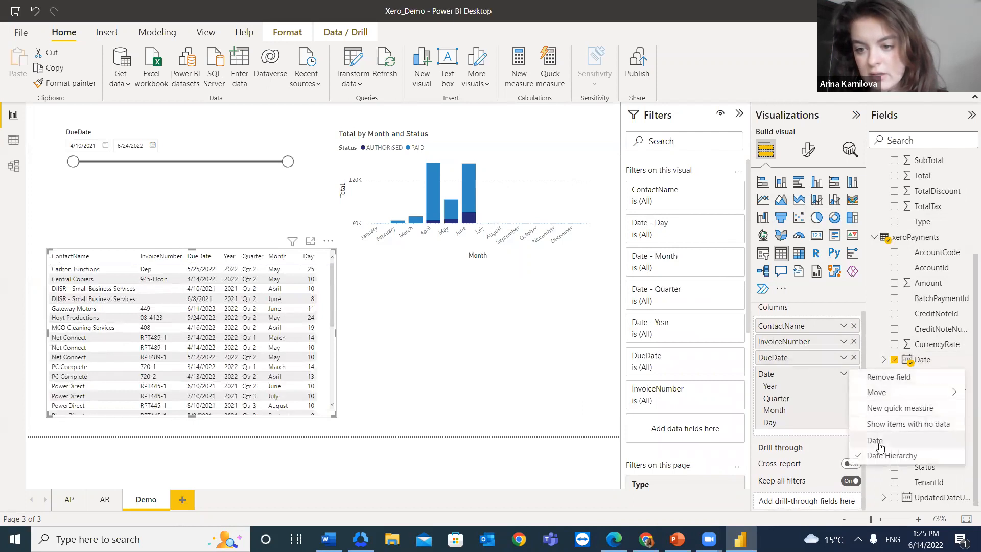
pyautogui.click(426, 340)
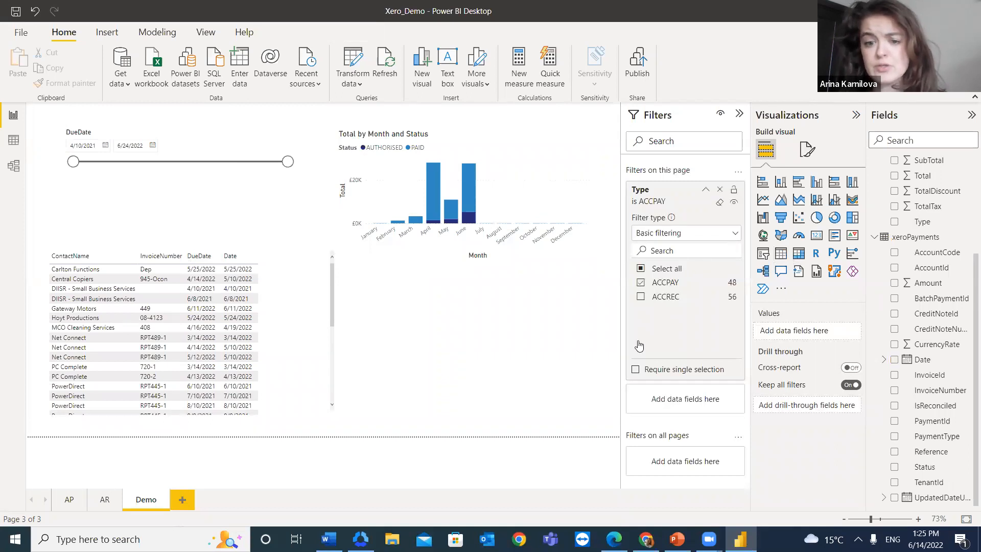
# - Add a treemap of Total by ContactName with Overdue group details, then go to the AR page
pyautogui.click(852, 218)
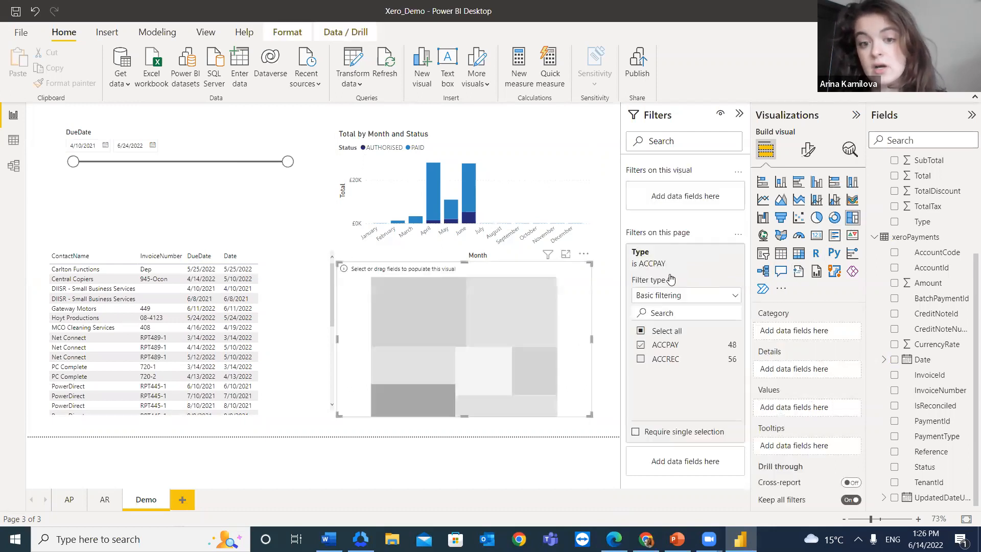
pyautogui.scroll(-2, 798, 311)
pyautogui.scroll(2, 800, 313)
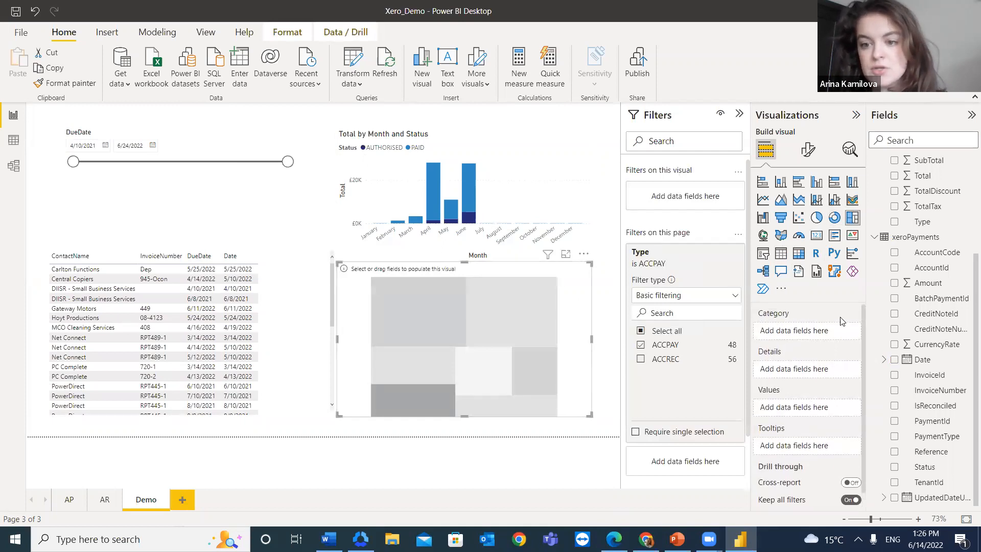
pyautogui.scroll(5, 921, 179)
pyautogui.moveTo(925, 180); pyautogui.dragTo(796, 331)
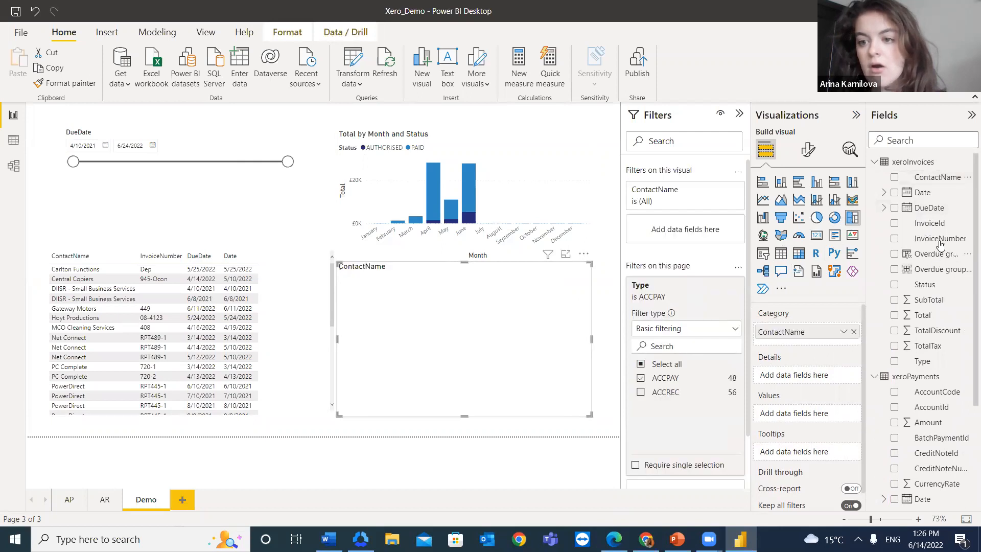
pyautogui.moveTo(939, 261); pyautogui.dragTo(820, 360)
pyautogui.scroll(-1, 821, 361)
pyautogui.moveTo(926, 317); pyautogui.dragTo(819, 391)
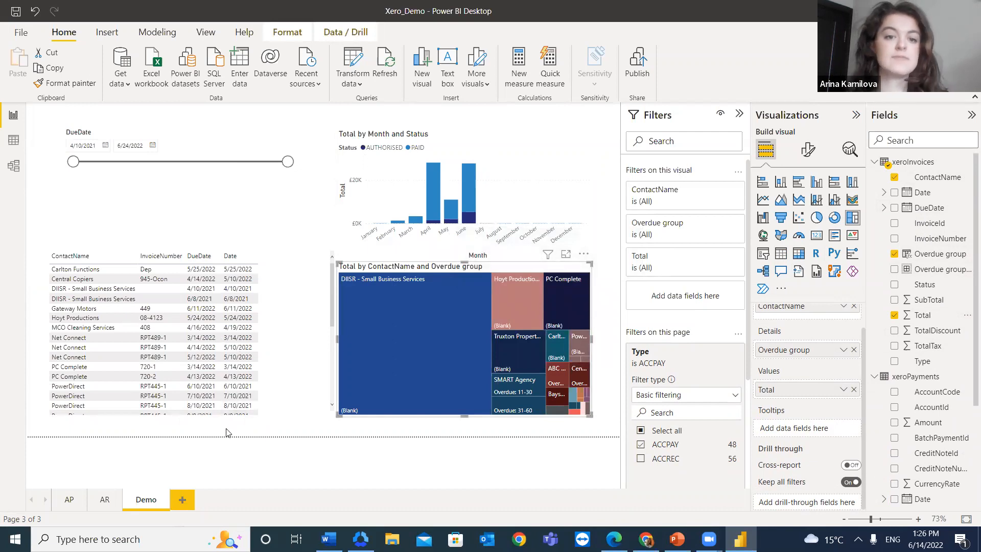
pyautogui.click(105, 500)
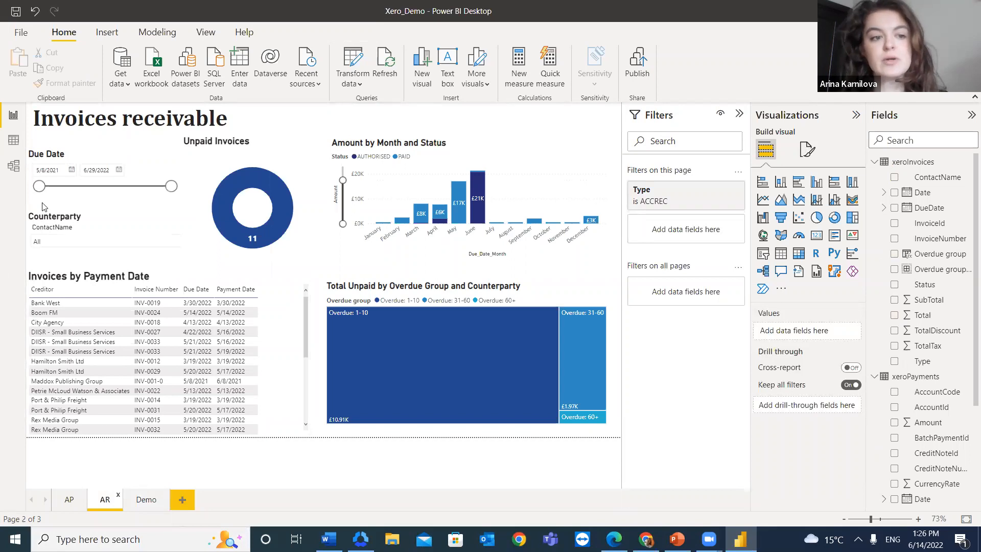
# - Inspect the AR page's Counterparty and Due Date slicers, donut and table, then go to Invoices payable
pyautogui.click(156, 246)
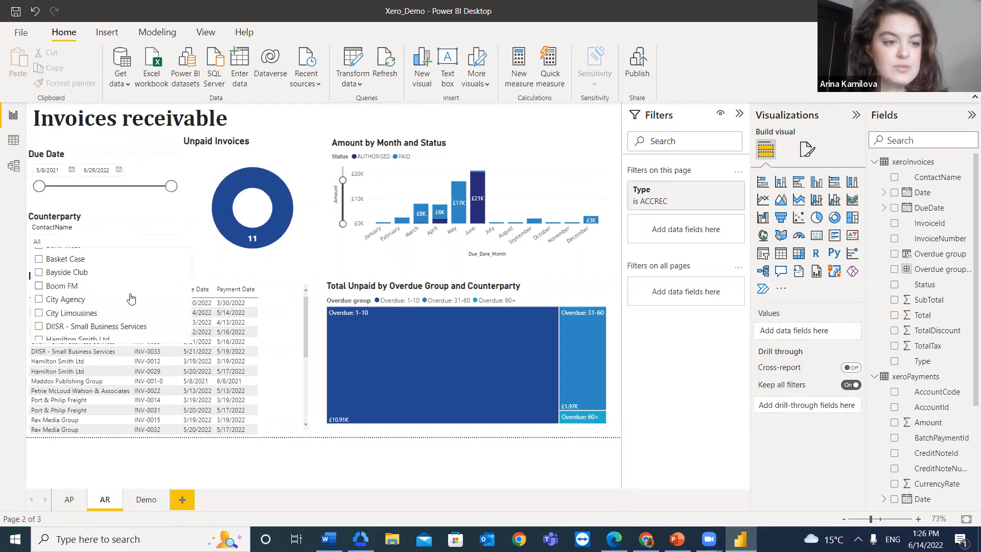
pyautogui.click(153, 204)
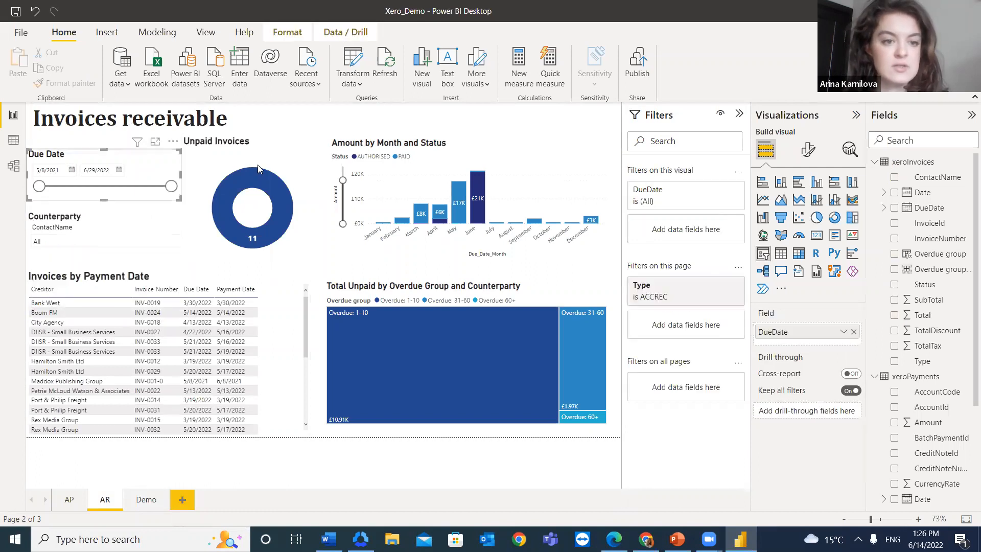
pyautogui.click(280, 178)
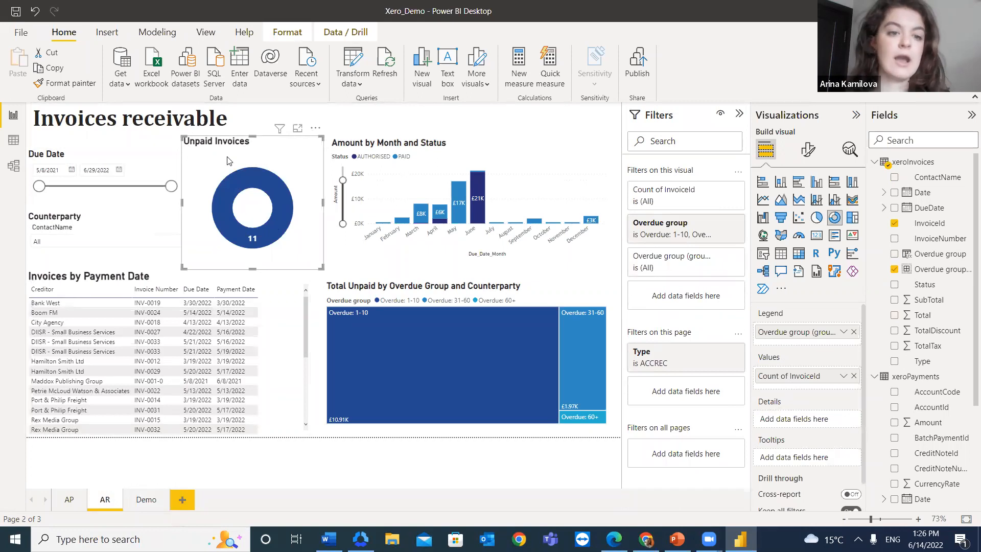
pyautogui.click(373, 274)
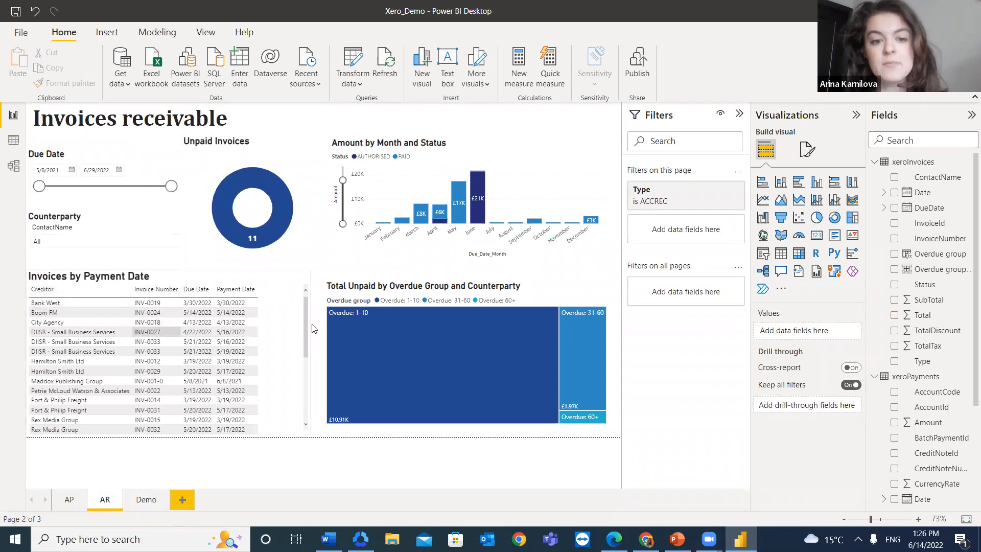
pyautogui.scroll(-2, 314, 329)
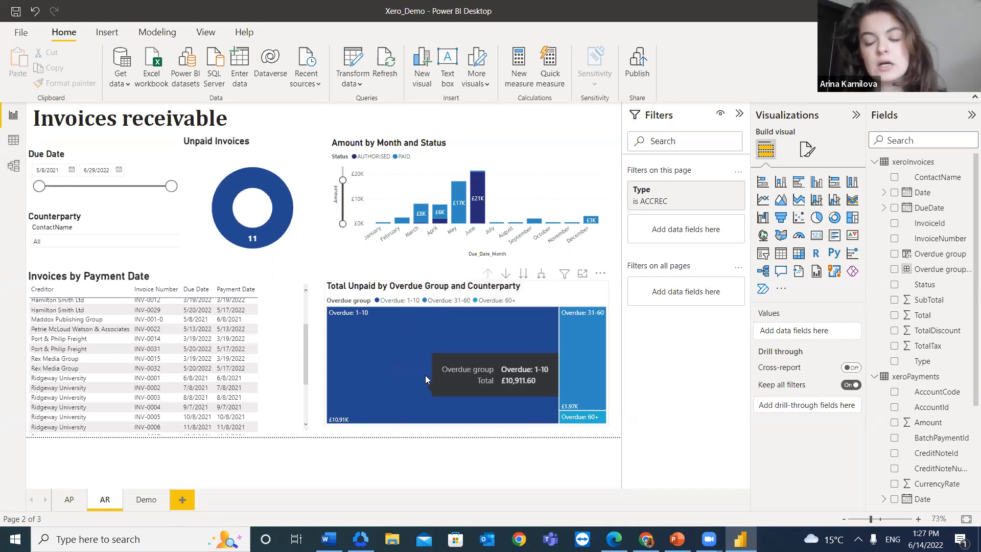
pyautogui.click(69, 500)
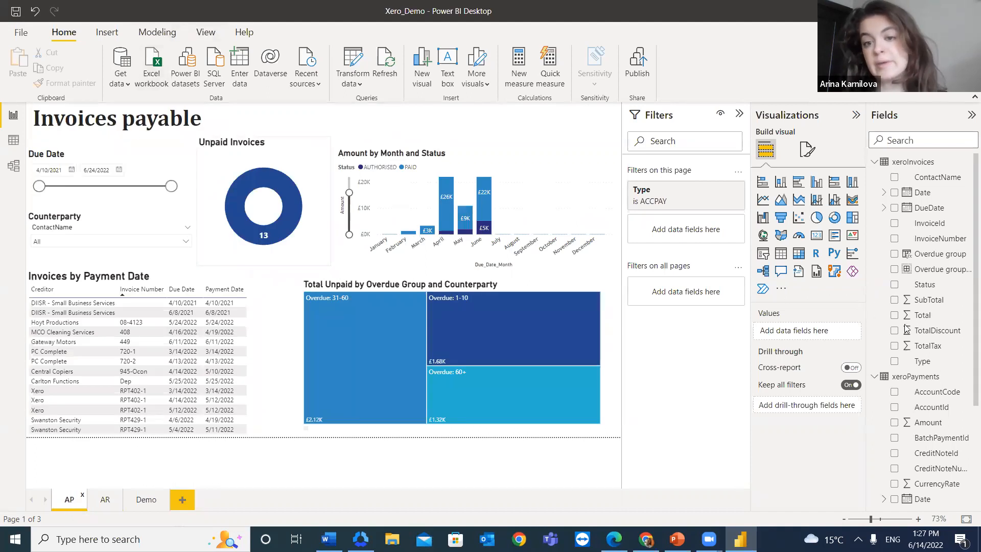
# - Expand the Type filter, save Xero_Demo, and choose the Xero workspace as publish destination
pyautogui.moveTo(705, 199)
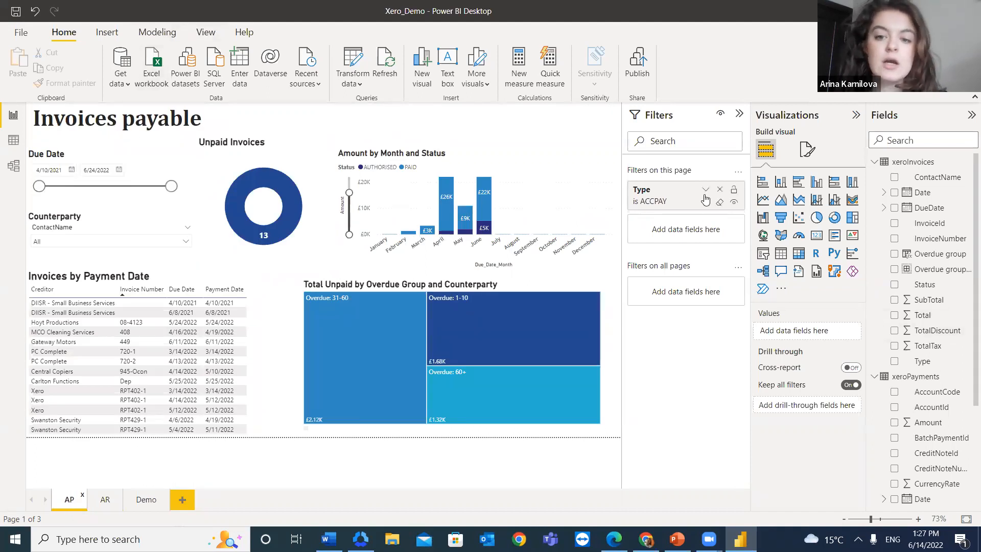
pyautogui.click(655, 194)
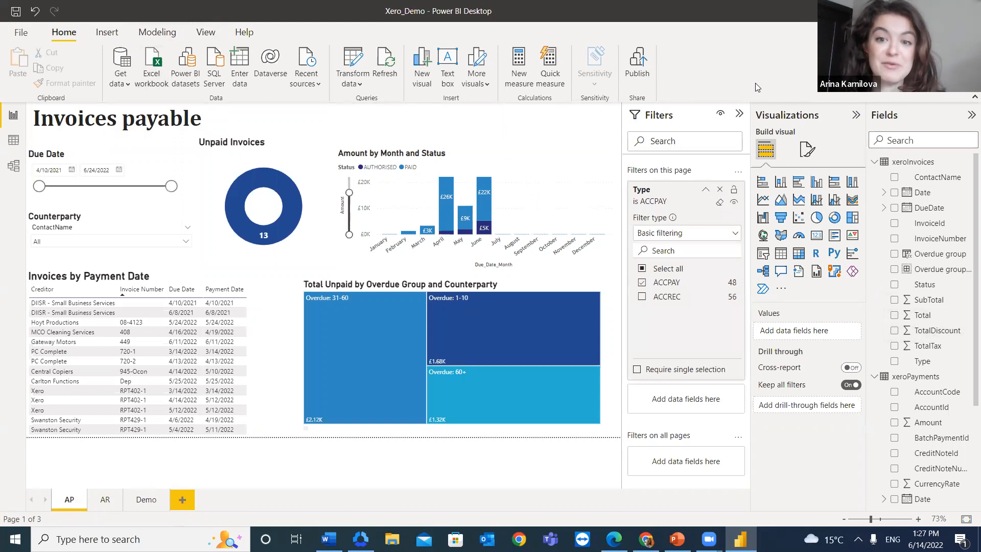
pyautogui.click(637, 72)
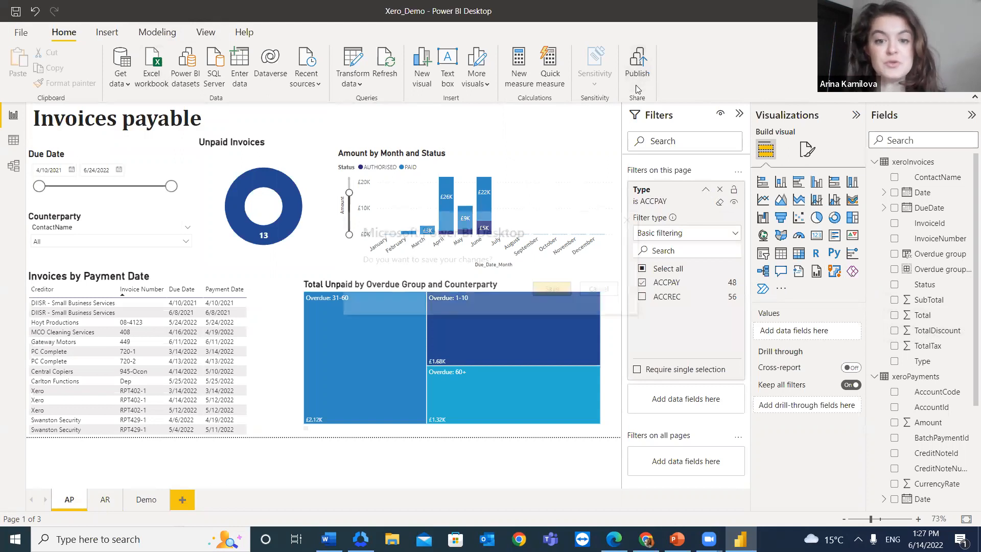
pyautogui.click(551, 289)
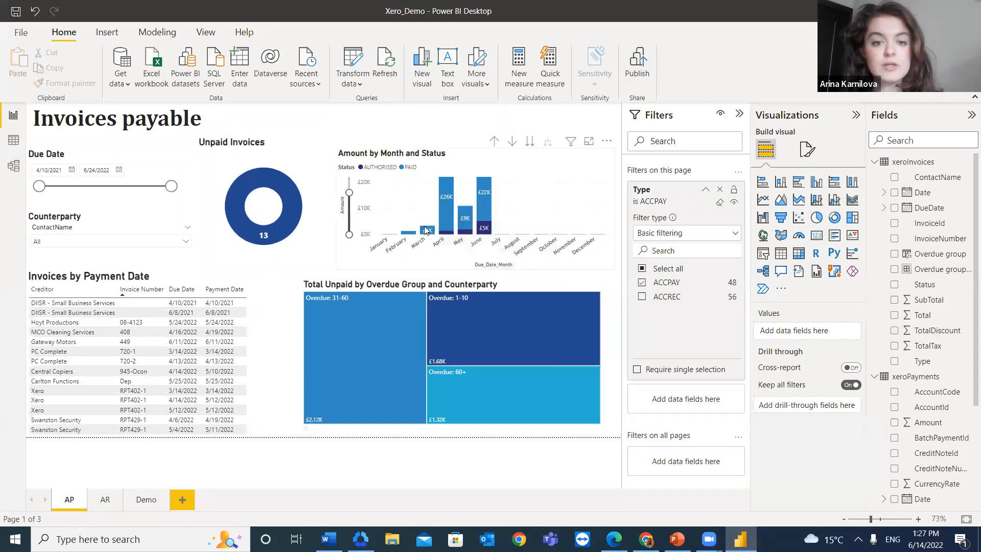
pyautogui.click(346, 273)
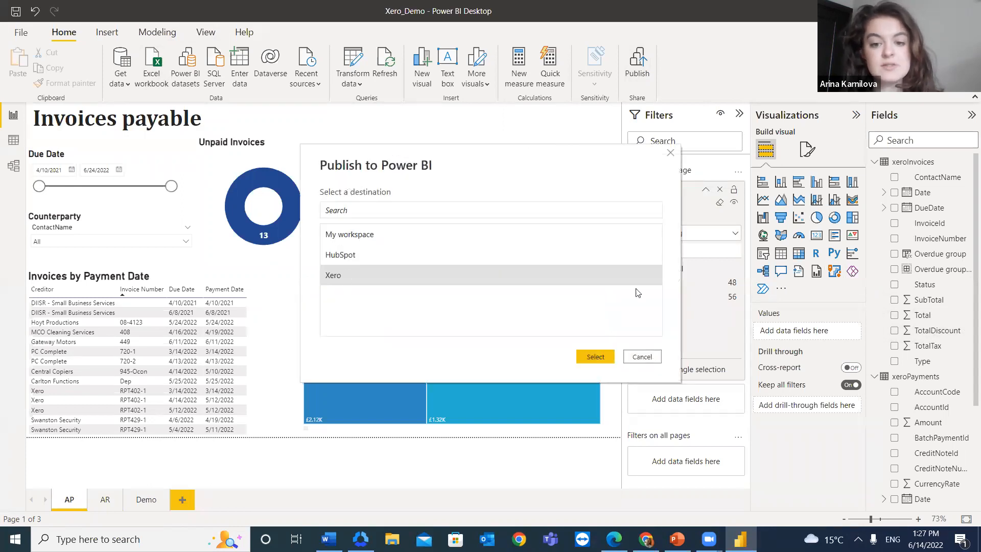
# - Publish Xero_Demo to the Xero workspace and open that workspace in the Power BI service
pyautogui.click(595, 356)
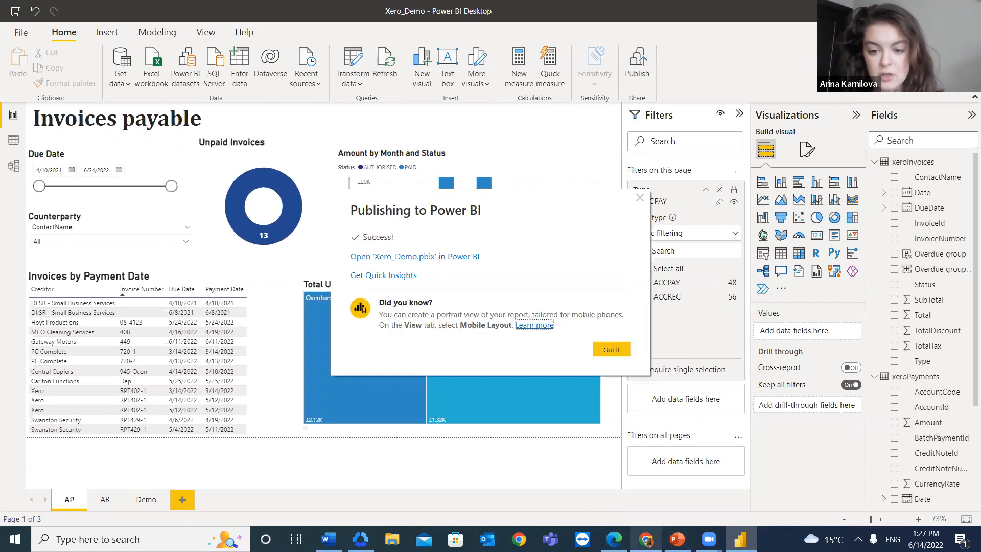
pyautogui.click(646, 539)
pyautogui.click(54, 34)
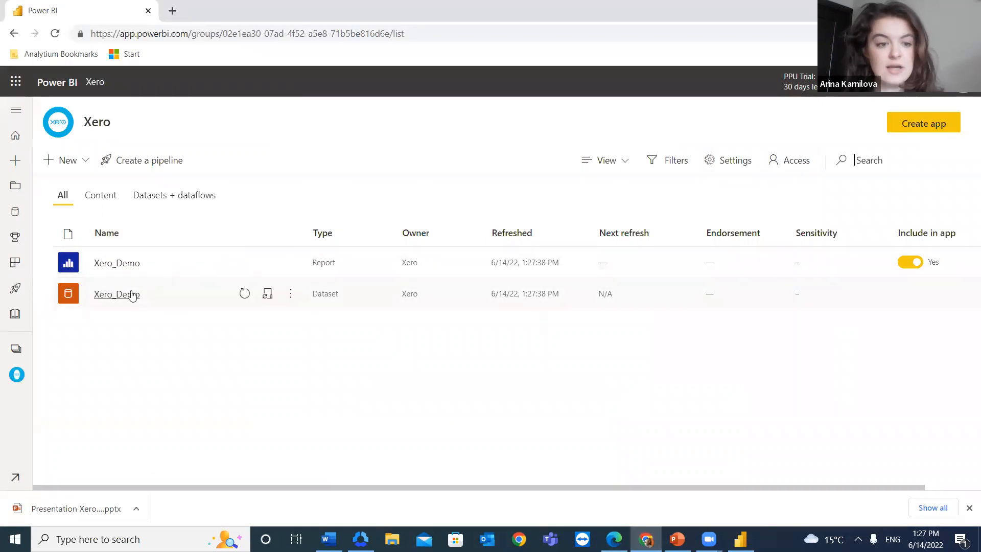
# - Open the Xero_Demo report online, adjust the Due Date range, and check the AR and AP pages
pyautogui.click(116, 266)
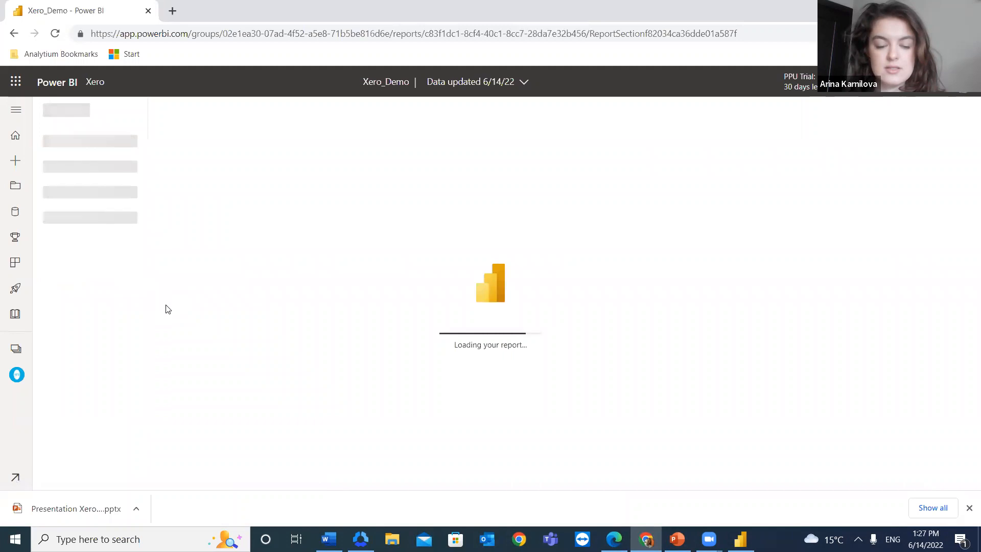
pyautogui.moveTo(244, 214); pyautogui.dragTo(216, 210)
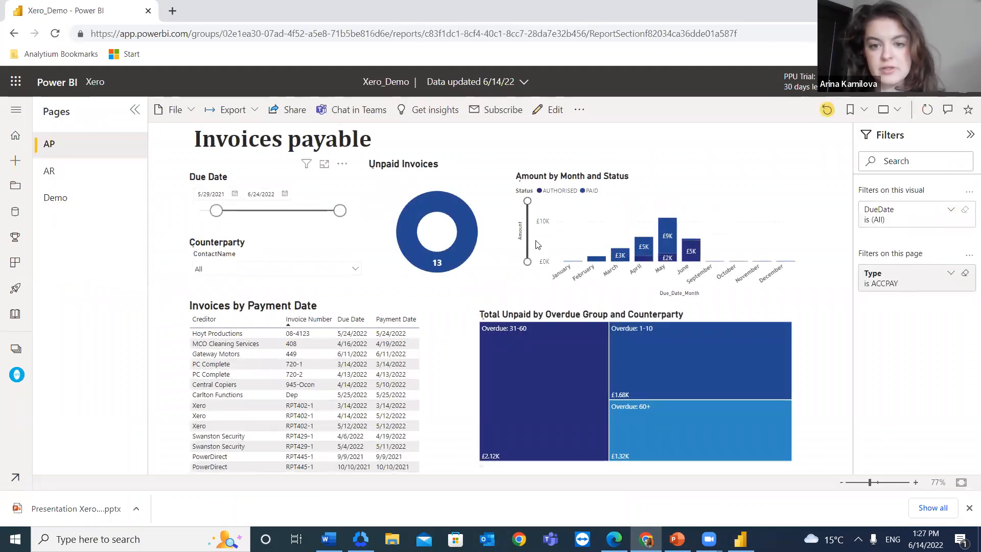
pyautogui.click(525, 216)
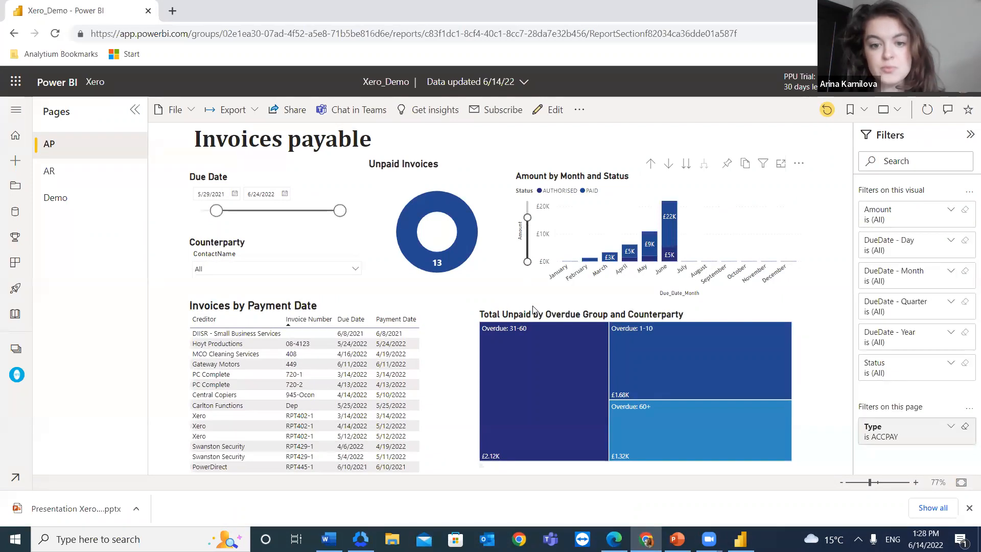
pyautogui.click(56, 176)
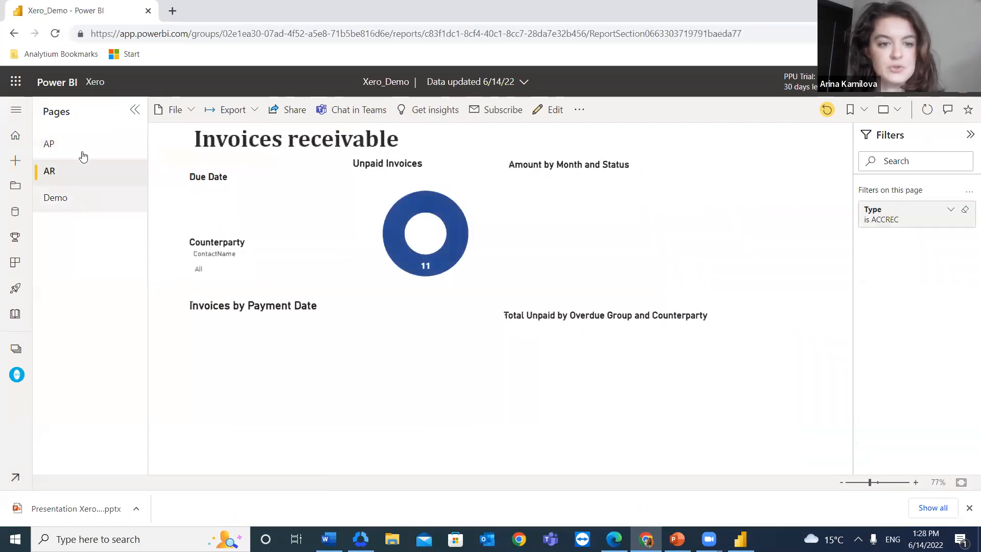
pyautogui.click(82, 148)
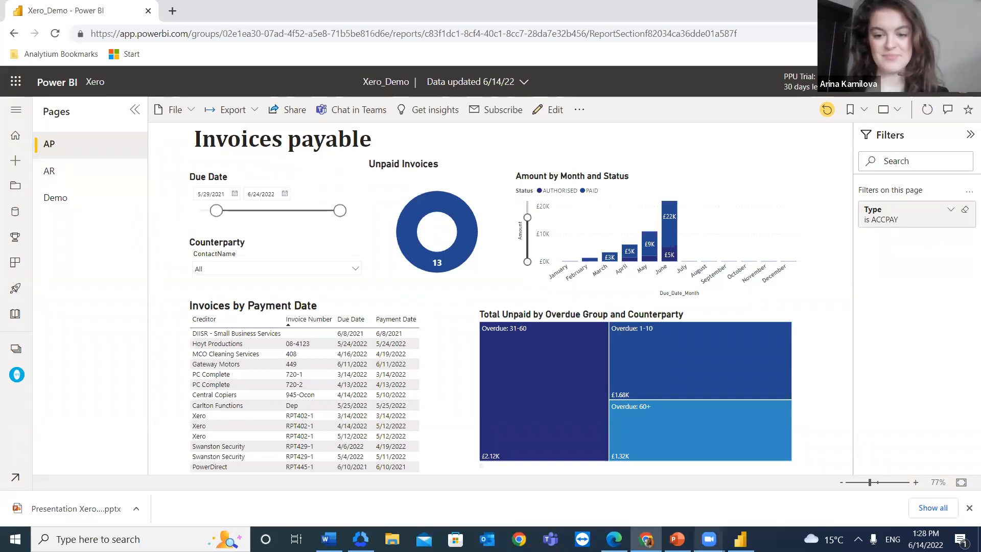
# - Go to slide 12, Contact Information, in the PowerPoint presentation
pyautogui.click(677, 539)
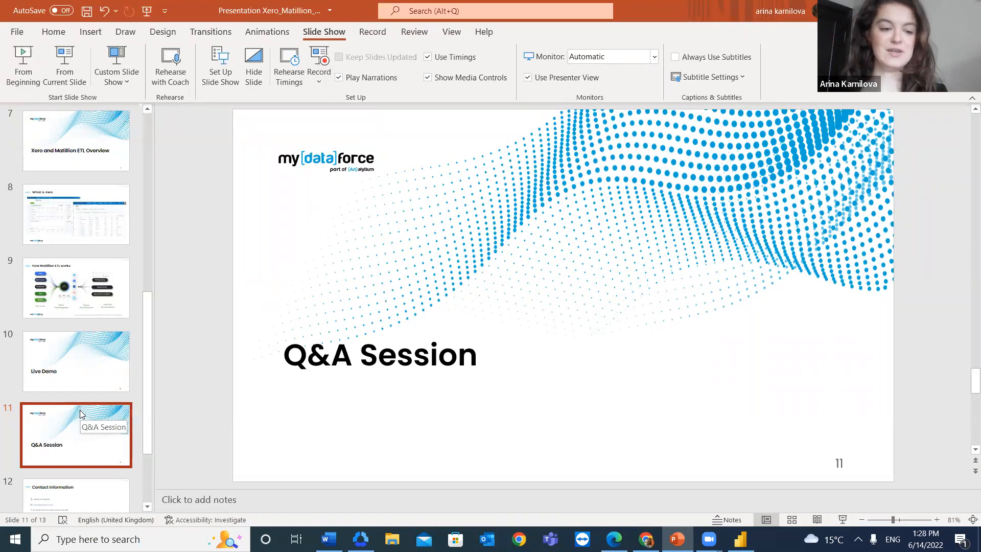
pyautogui.scroll(-1, 81, 413)
pyautogui.click(48, 438)
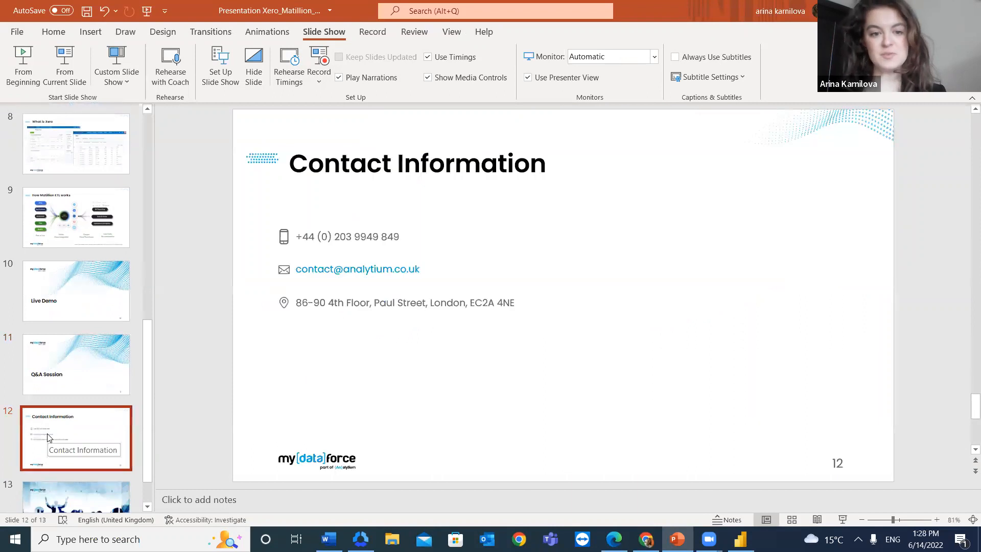